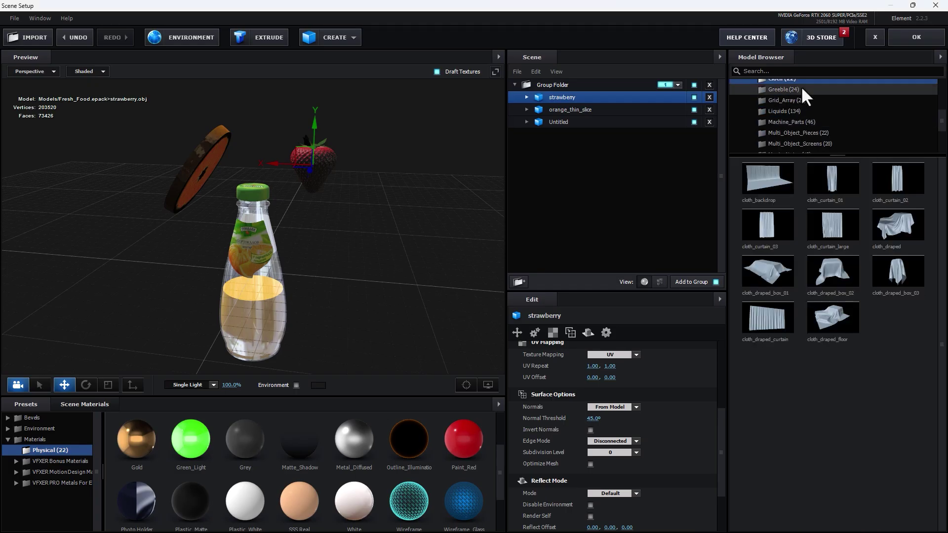
Step: Add the liquid_03 model from the Liquids collection to the bottle scene and view it from another angle
left_click(785, 111)
left_click(898, 177)
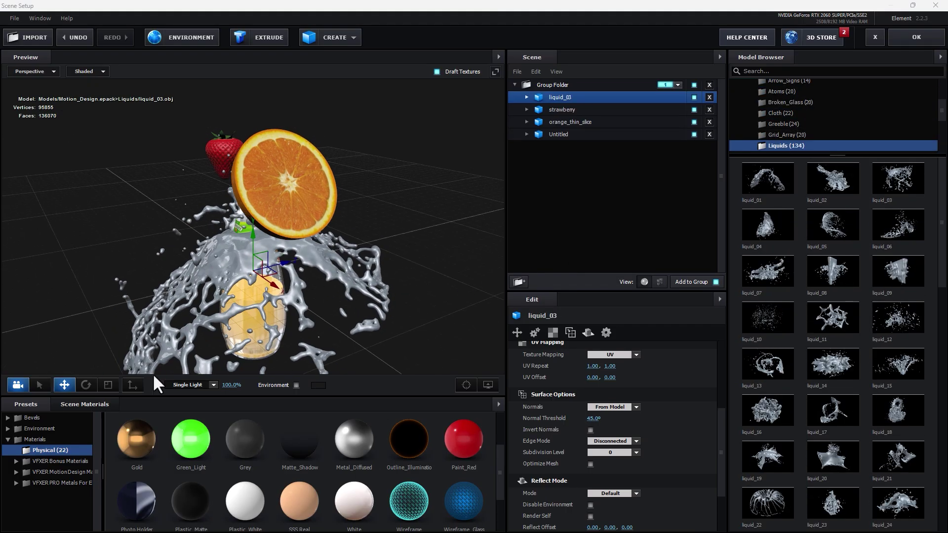
left_click_drag(158, 365, 250, 241)
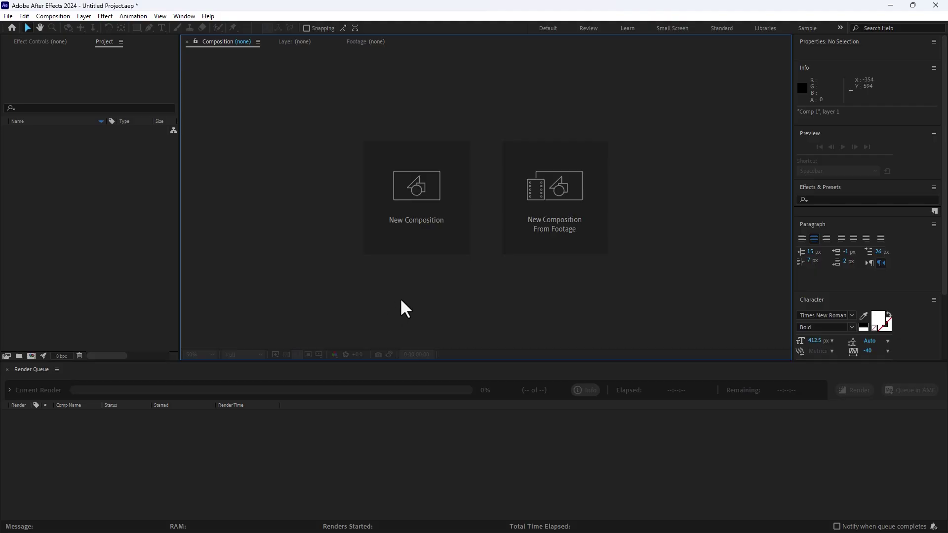
Step: Create a 1280 x 720 composition named Final and fit it to the viewer
left_click(427, 228)
left_click(420, 161)
left_click_drag(420, 161, 326, 182)
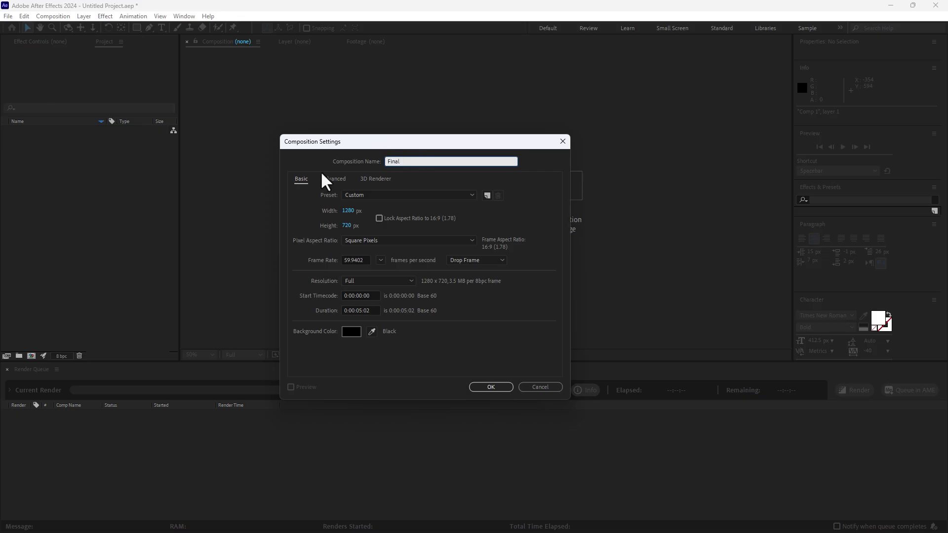
left_click(479, 386)
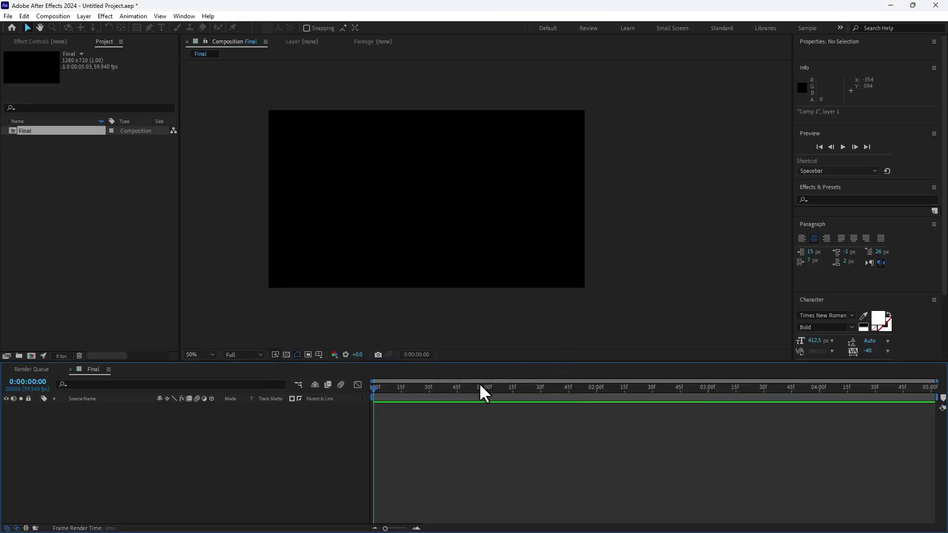
left_click(204, 356)
left_click(215, 179)
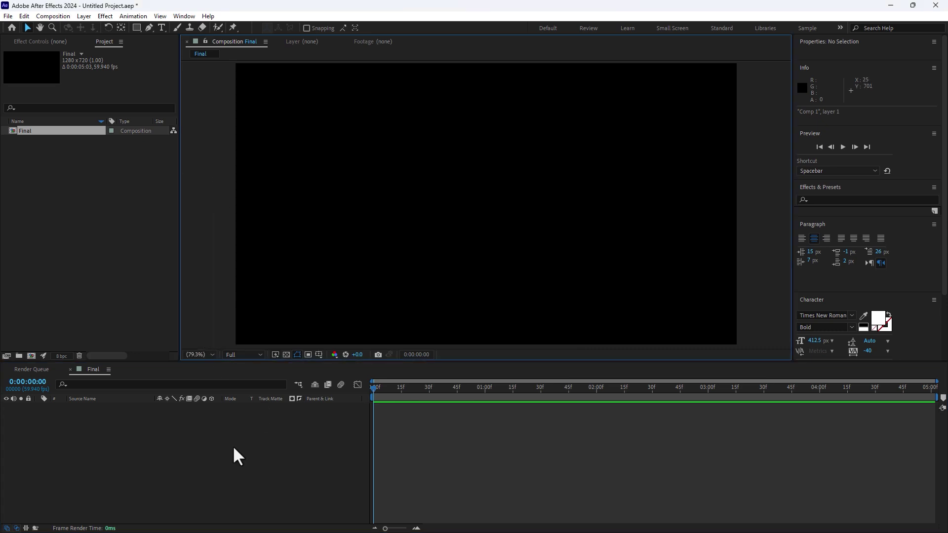
Step: Add a red composition-size solid layer named 3D to the Final composition
right_click(192, 466)
mouse_move(218, 343)
left_click(360, 365)
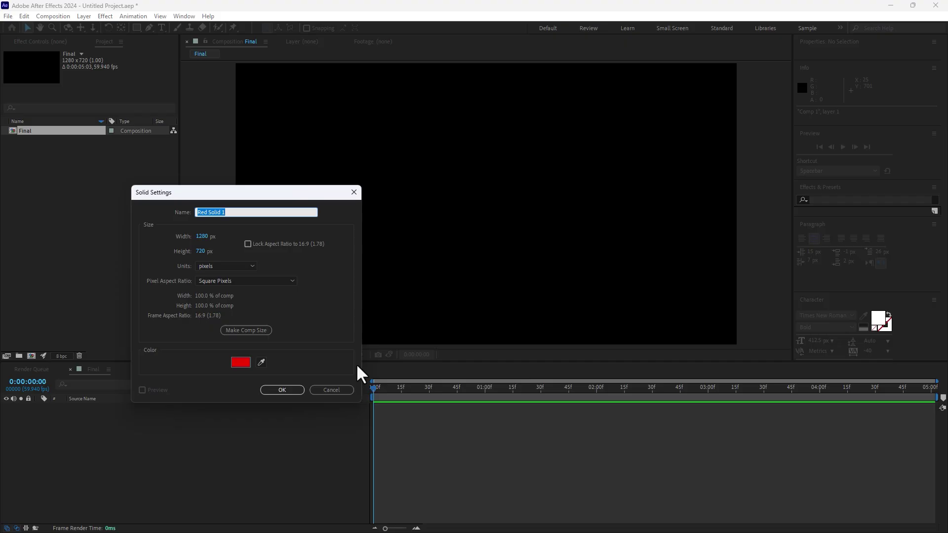
type("3D")
key("Return")
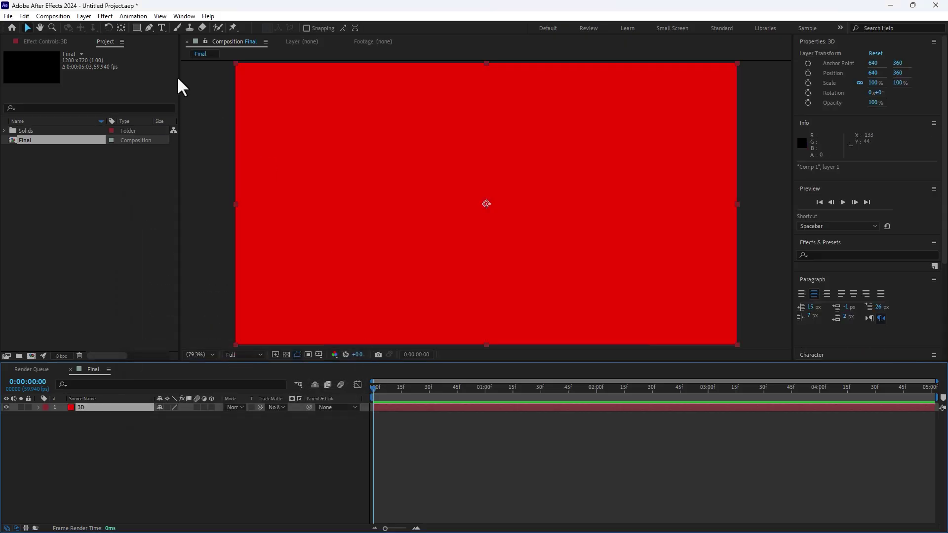
Step: Apply the Video Copilot Element effect to the 3D solid layer
left_click(106, 17)
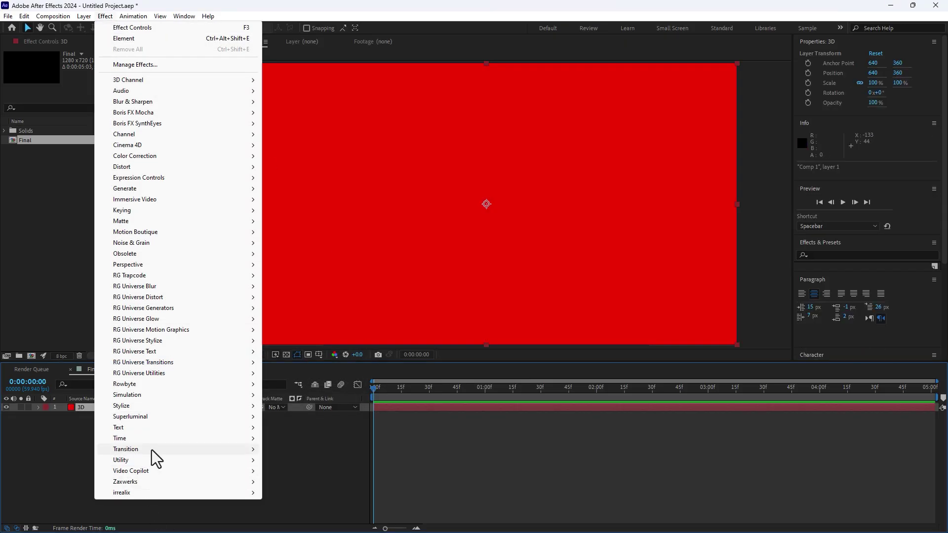
mouse_move(184, 473)
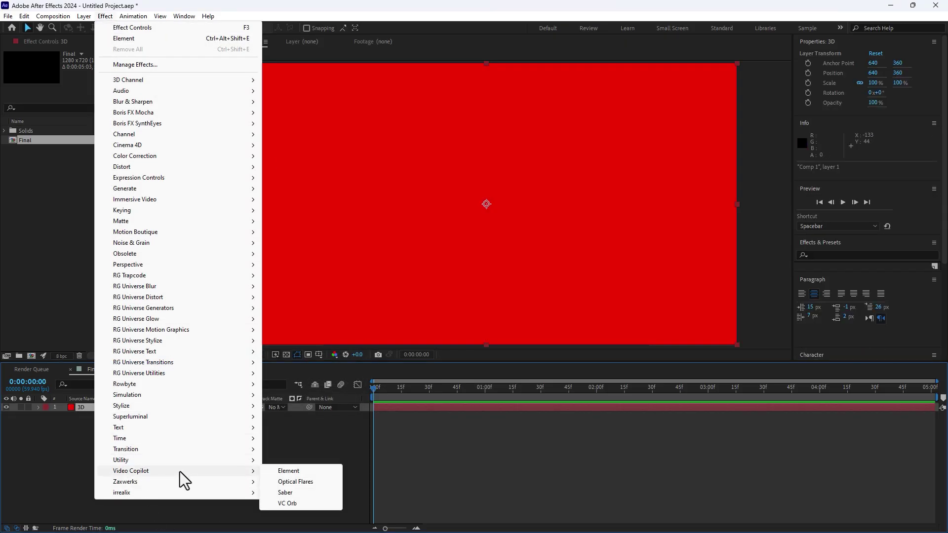
left_click(296, 470)
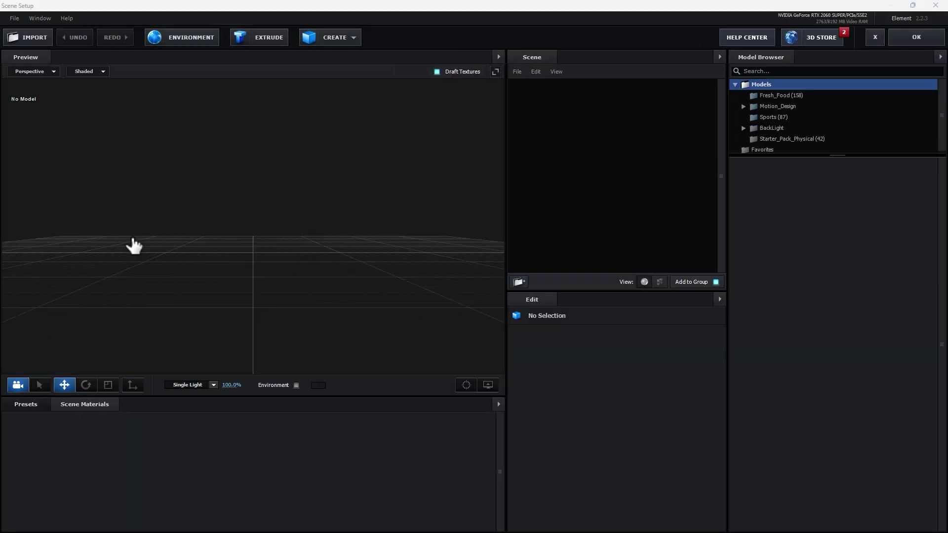
Step: Switch to 3ds Max and examine the label object on the juice bottle from several sides
key("super")
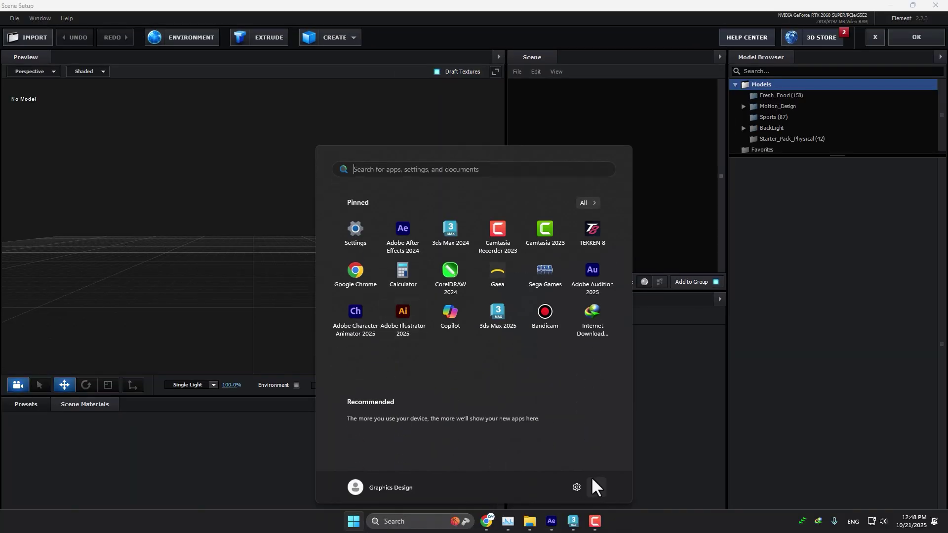
left_click(573, 521)
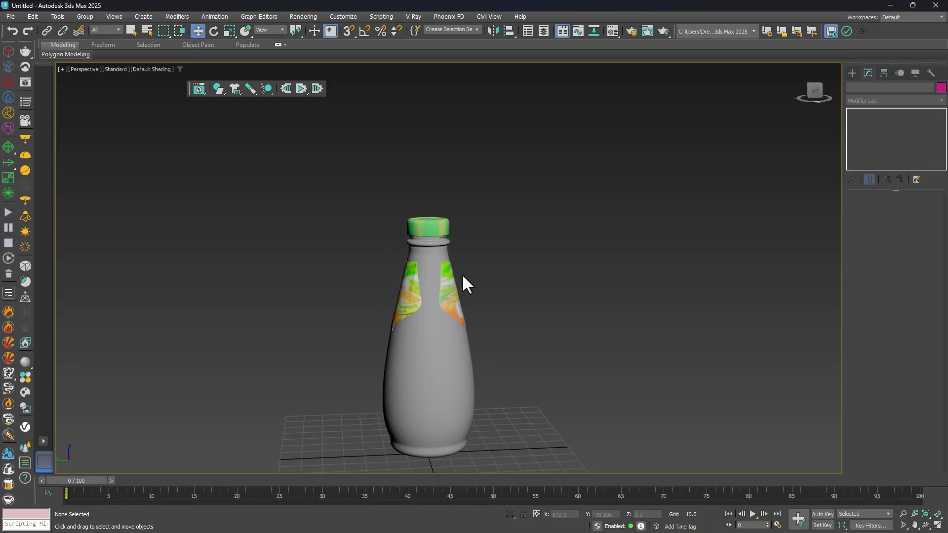
left_click(414, 273)
left_click_drag(499, 274, 458, 280)
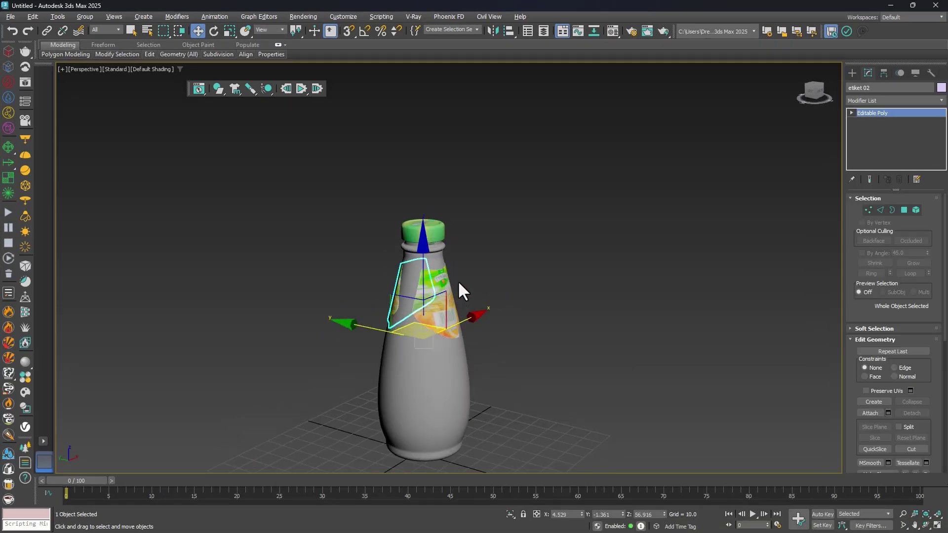
Step: Lift the bottle's cap off along the Z axis as a check, and undo the move
left_click(445, 229)
left_click(428, 225)
left_click_drag(423, 173, 423, 141)
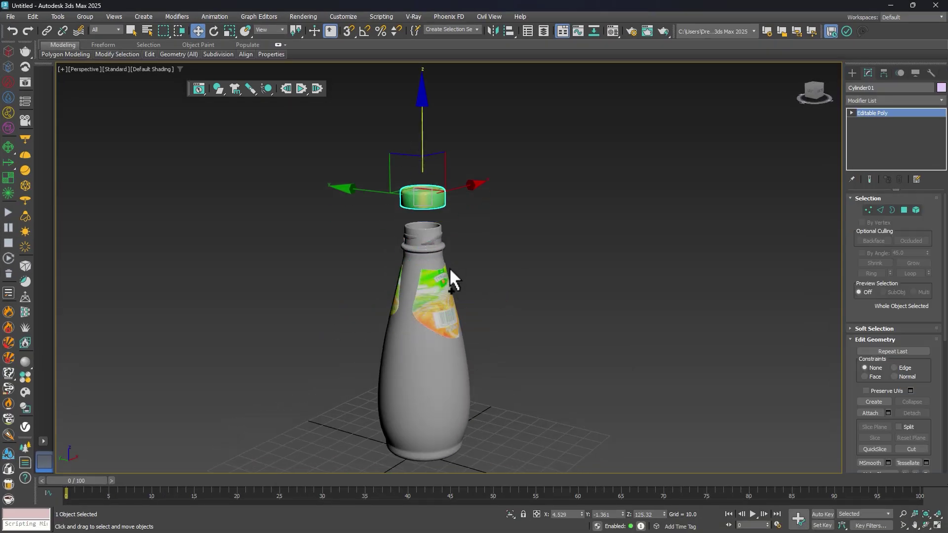
key("ctrl+z")
Step: Examine the bottle's other label and its body as separate objects
left_click(416, 294)
mouse_move(416, 293)
left_mouse_down()
mouse_move(454, 307)
mouse_move(402, 296)
left_mouse_up()
left_click(429, 371)
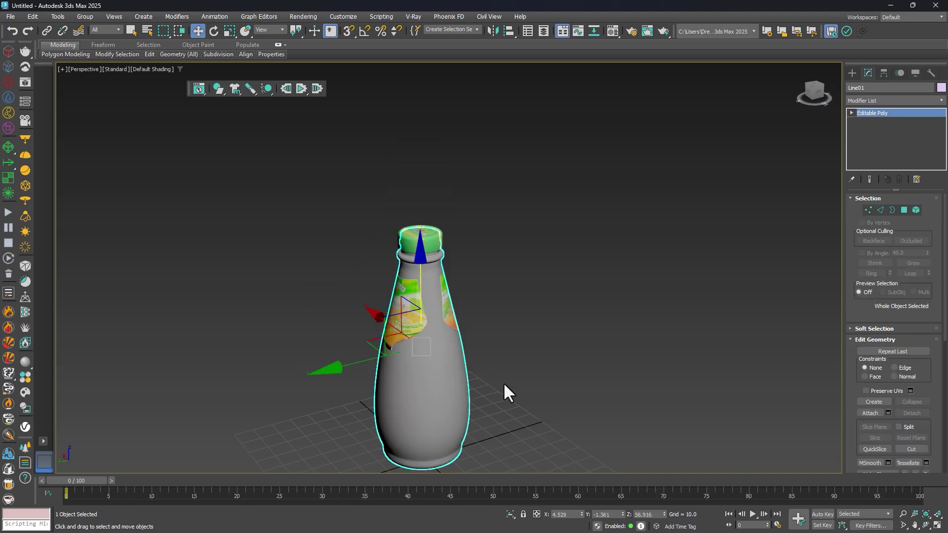
Step: Try to export all selected bottle objects to the Desktop in the gw::OBJ-Exporter (*.obj) format
left_click_drag(488, 202, 490, 245)
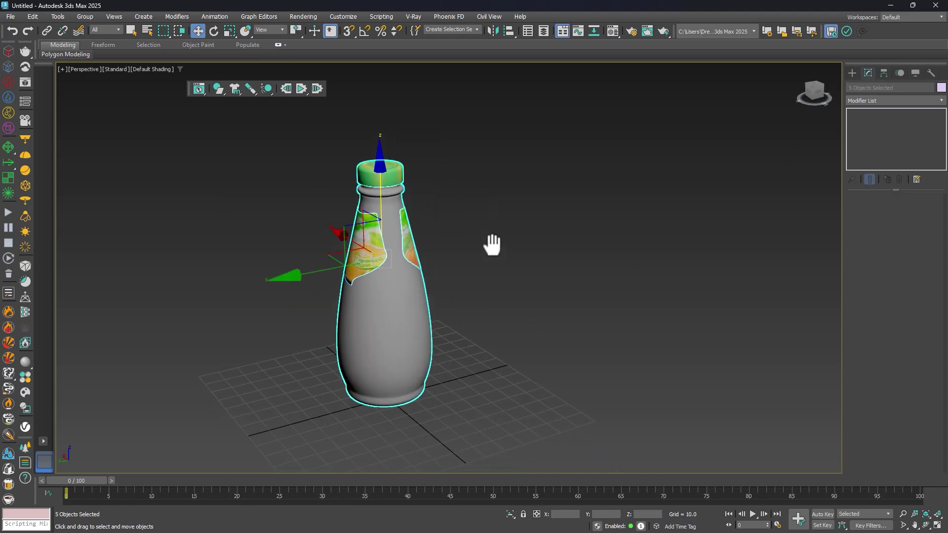
left_click(10, 16)
mouse_move(48, 184)
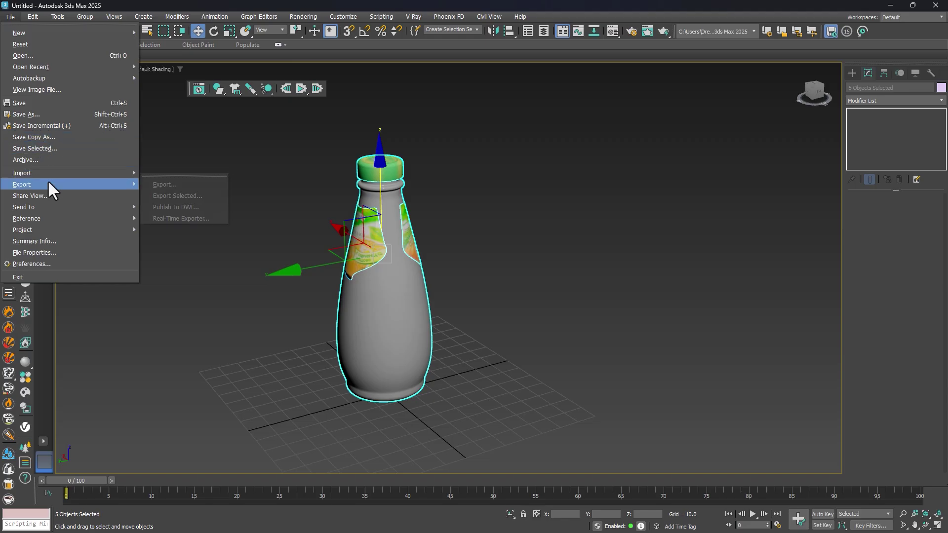
left_click(184, 194)
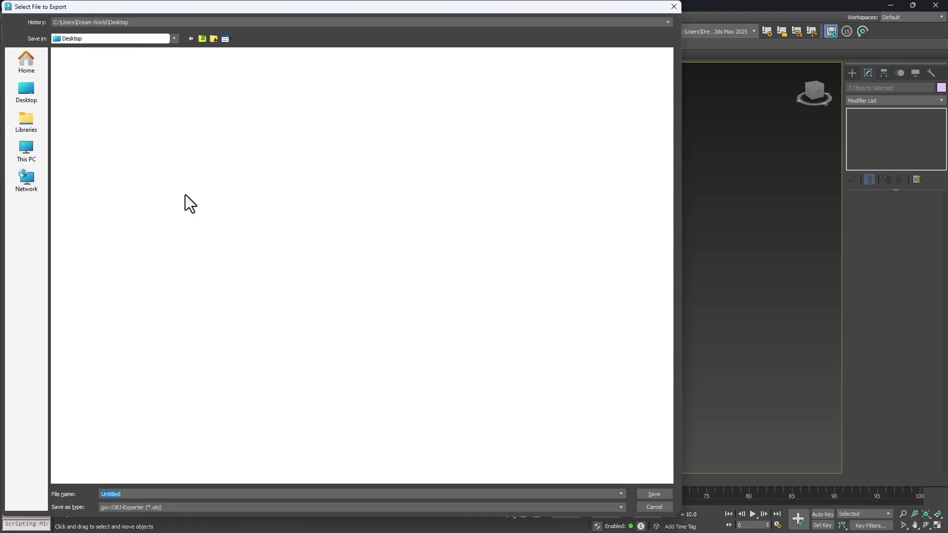
left_click(21, 96)
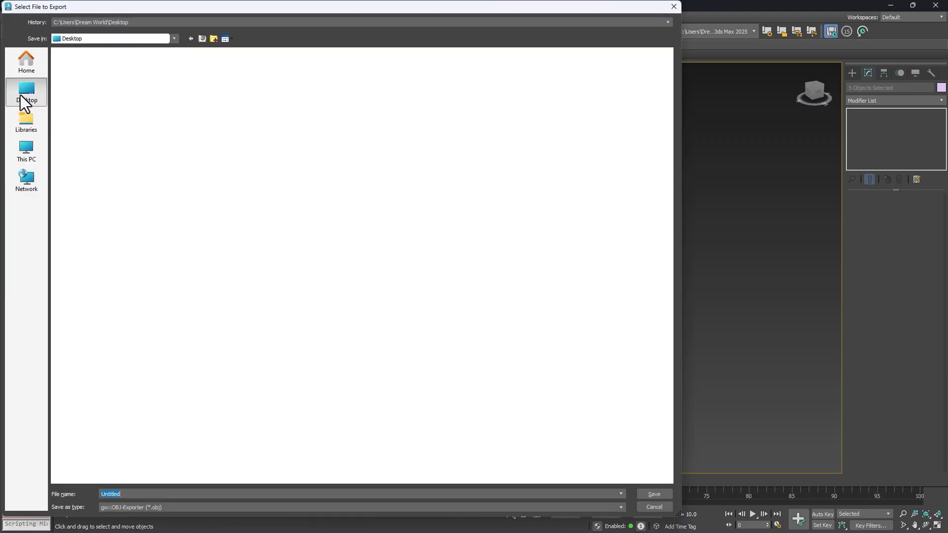
left_click(125, 507)
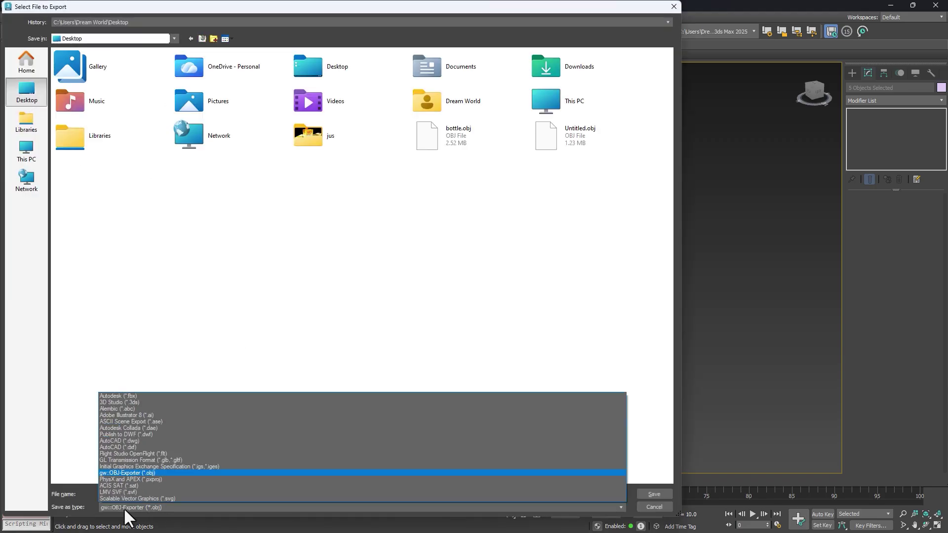
left_click(134, 472)
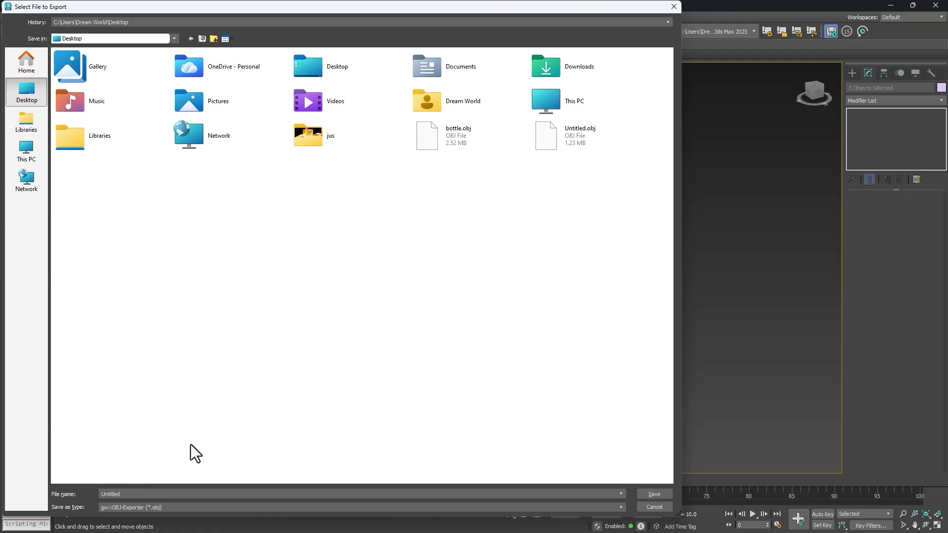
left_click(652, 504)
Step: Return to Element's Scene Setup and import Untitled.obj from the Desktop with the default import preferences
left_click(892, 6)
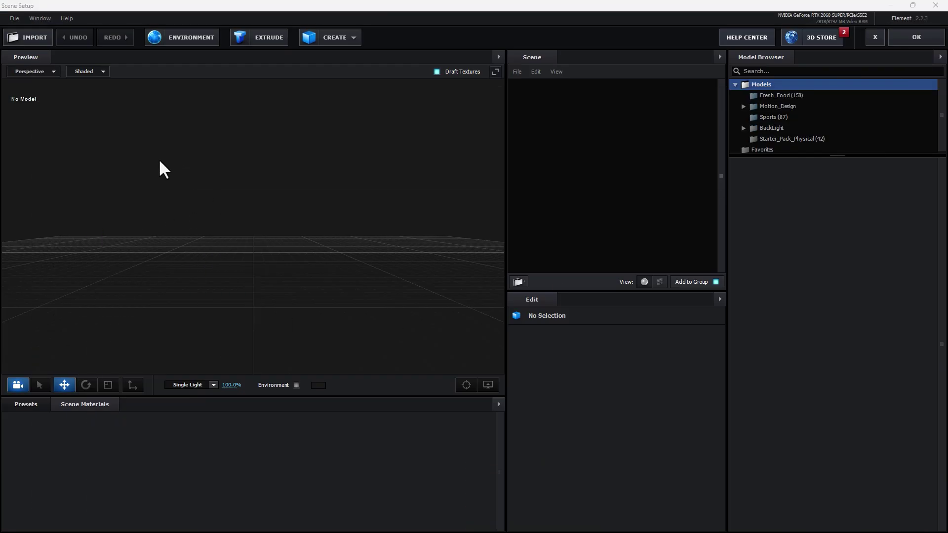
left_click(31, 37)
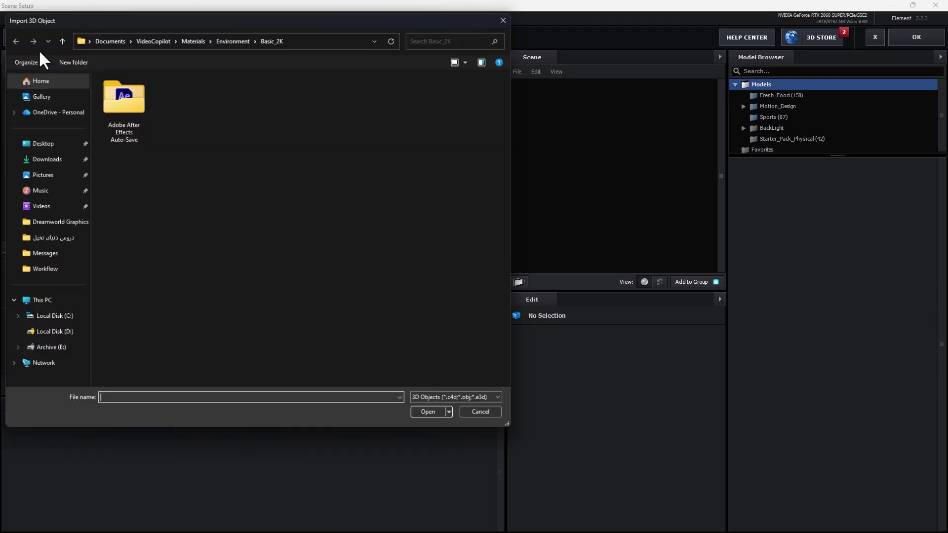
left_click(59, 148)
left_click(180, 113)
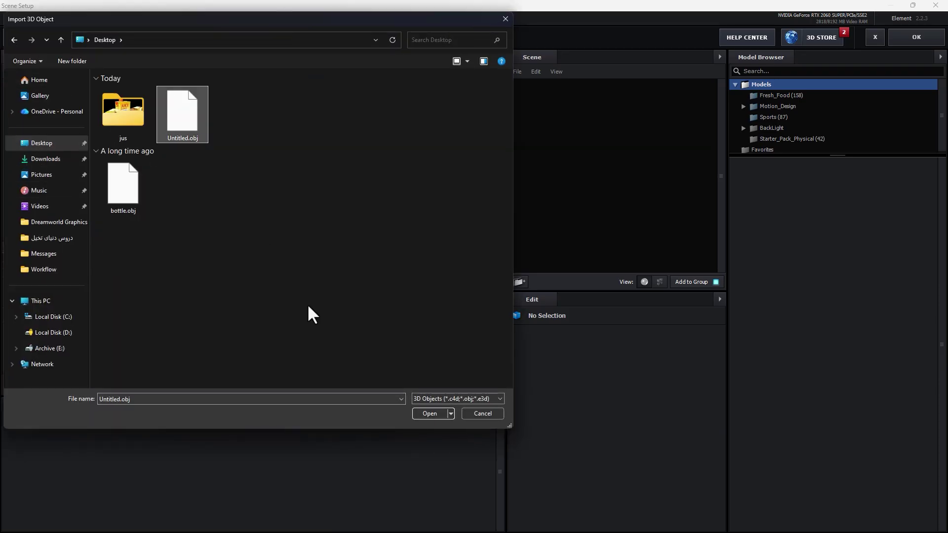
left_click(427, 414)
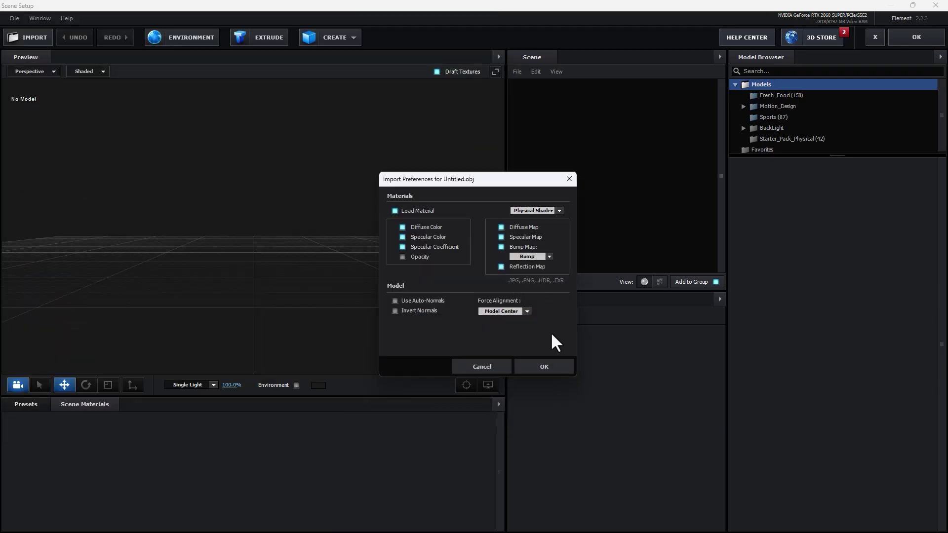
left_click(550, 365)
left_click_drag(255, 333, 306, 301)
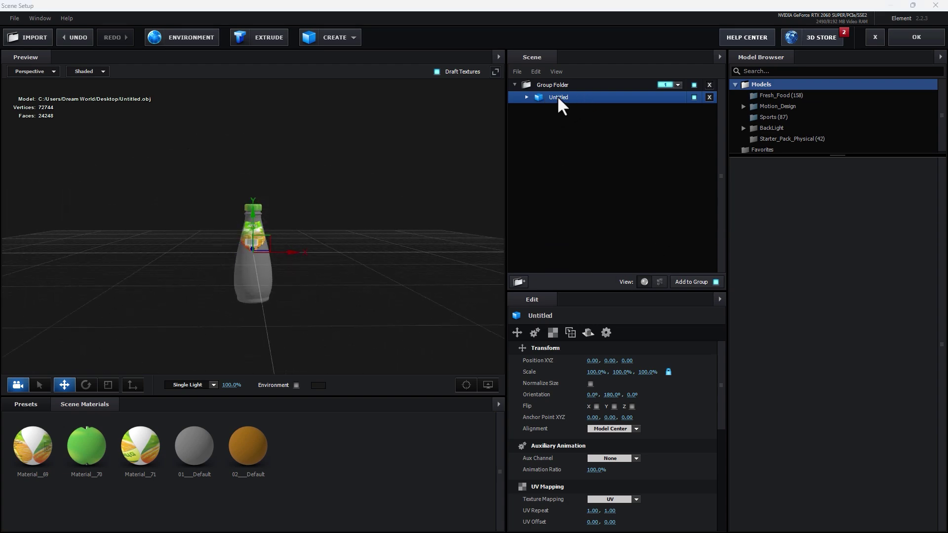
Step: Set the Untitled bottle model's surface normals to Auto Normals and check the bottle up close
left_click_drag(721, 375, 730, 437)
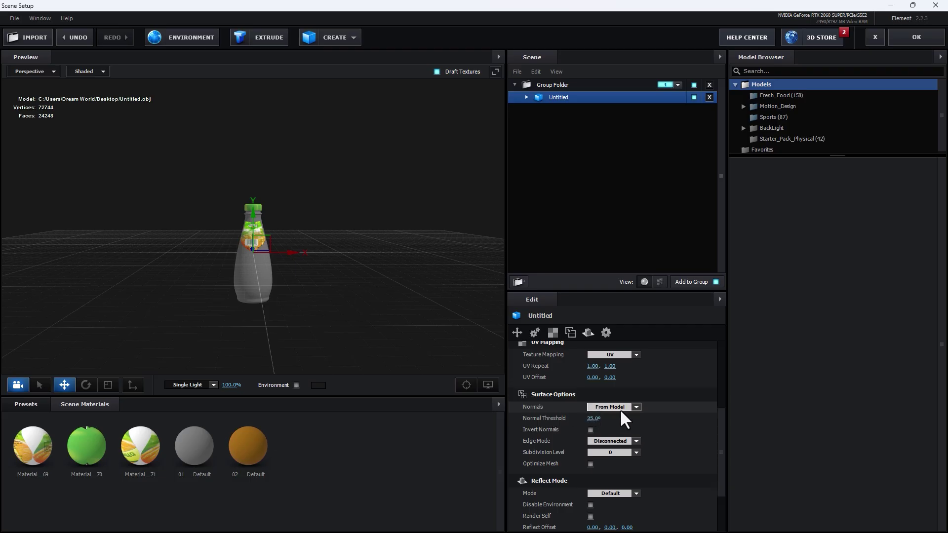
left_click(635, 406)
left_click(626, 431)
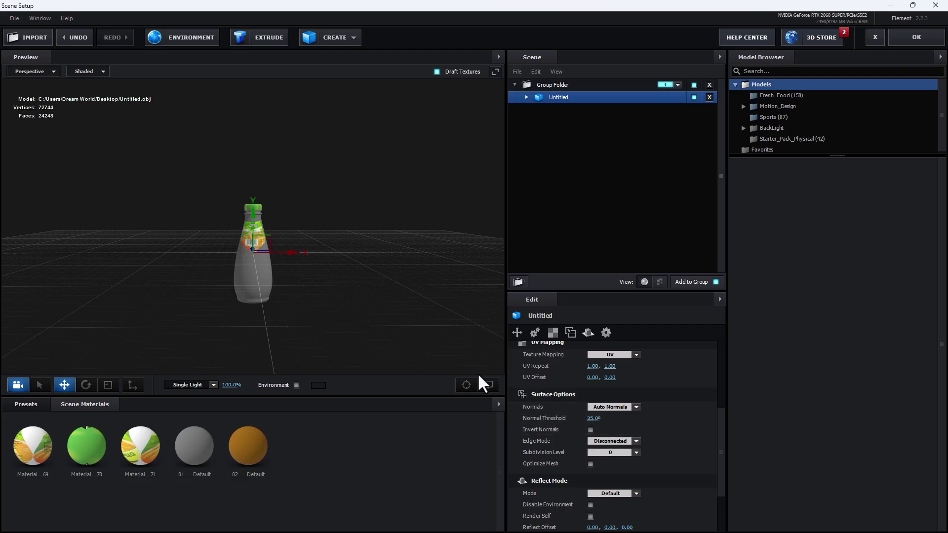
left_click_drag(263, 372, 307, 292)
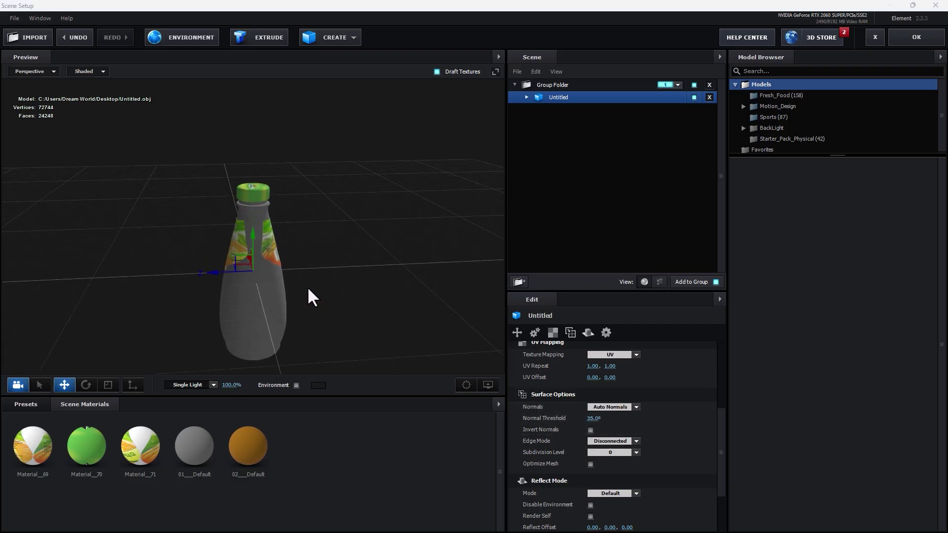
Step: Expand the Untitled model and examine its label, cap and default materials one by one
left_click(526, 97)
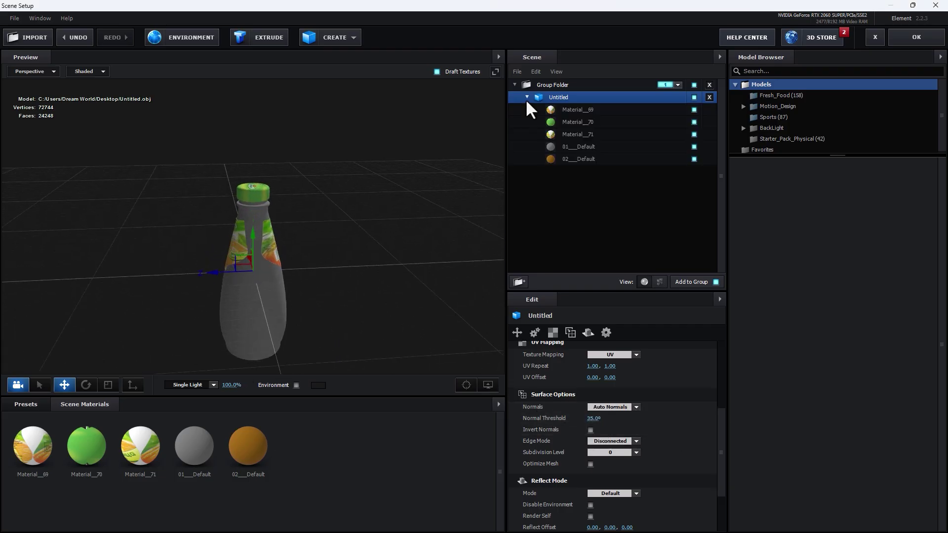
left_click(591, 113)
left_click(596, 124)
left_click(595, 131)
left_click(595, 122)
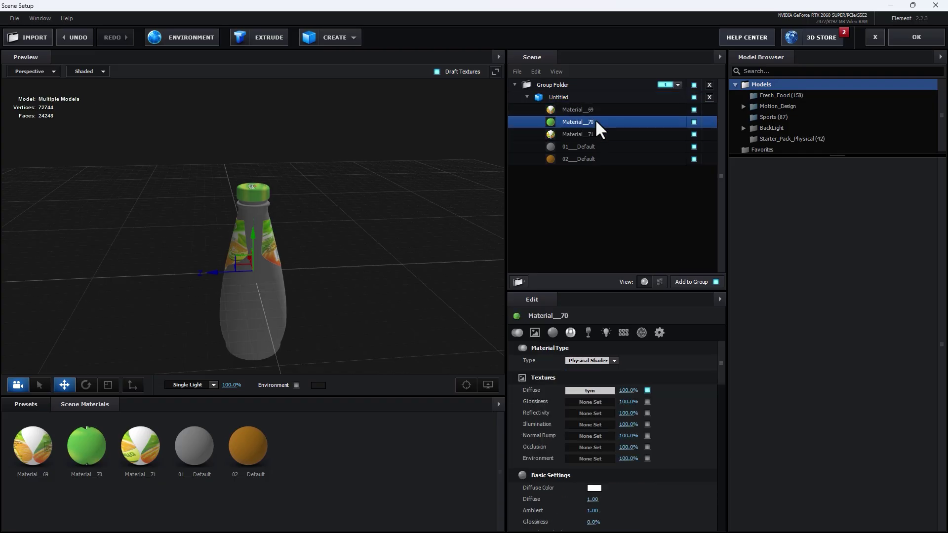
left_click(590, 147)
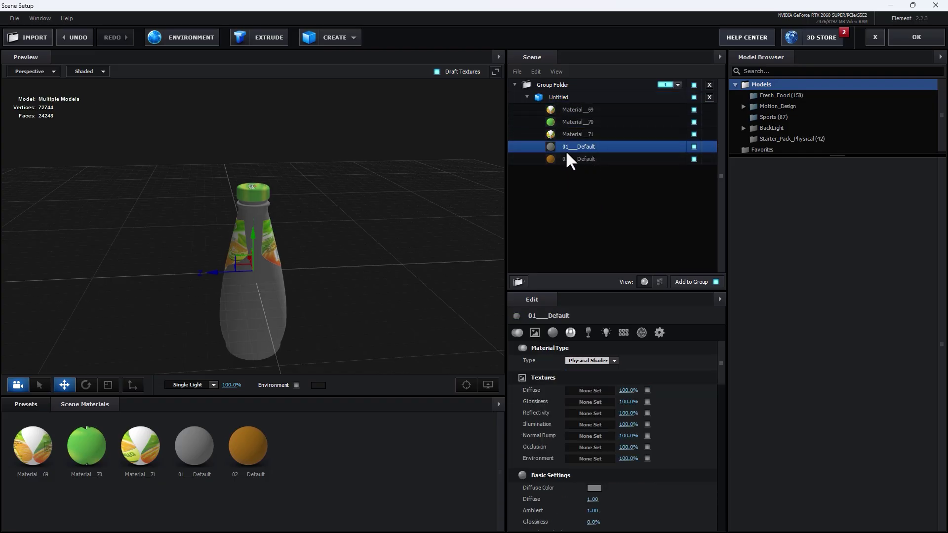
left_click(586, 145)
left_click(661, 160)
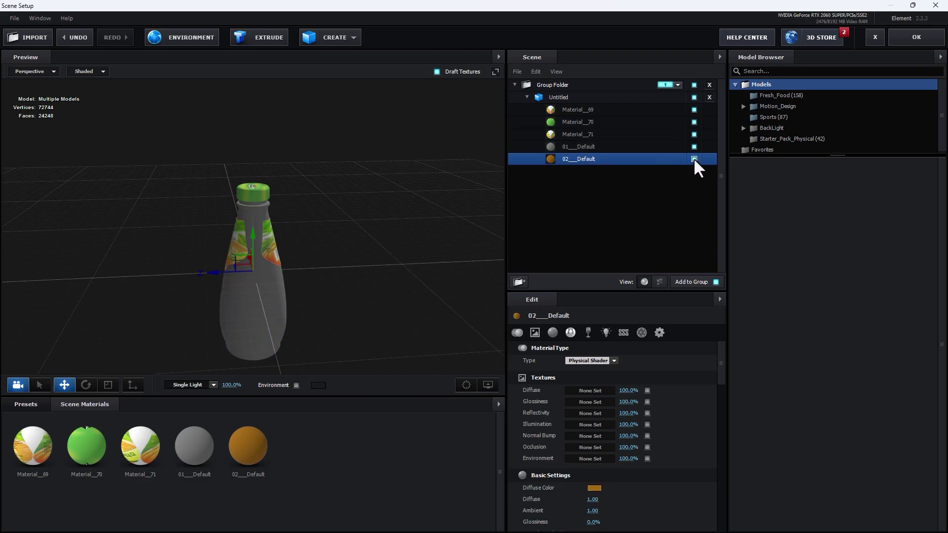
Step: Replace the bottle body's 01___Default material with the Glass preset from the Physical materials
left_click(653, 146)
left_click_drag(367, 288, 250, 318)
left_click(20, 403)
left_click(39, 450)
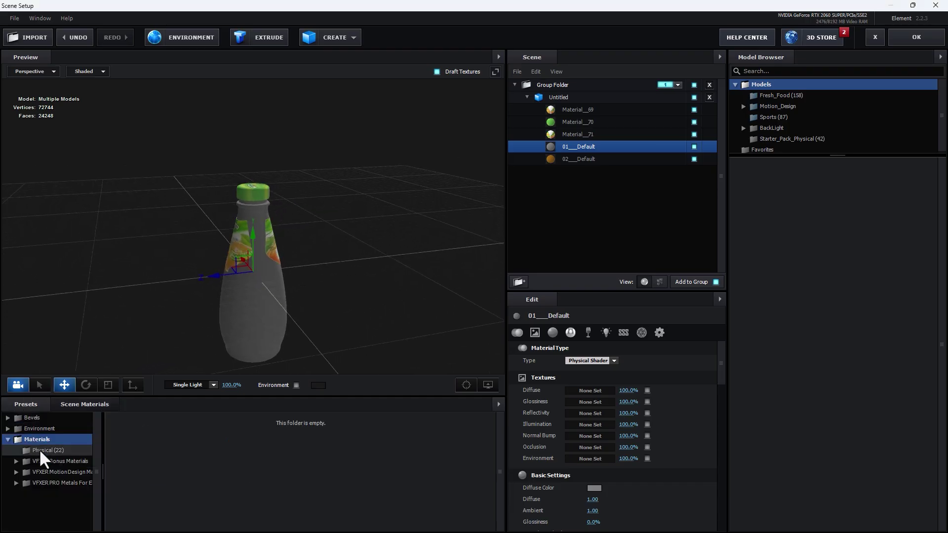
scroll(368, 487, "down", 2)
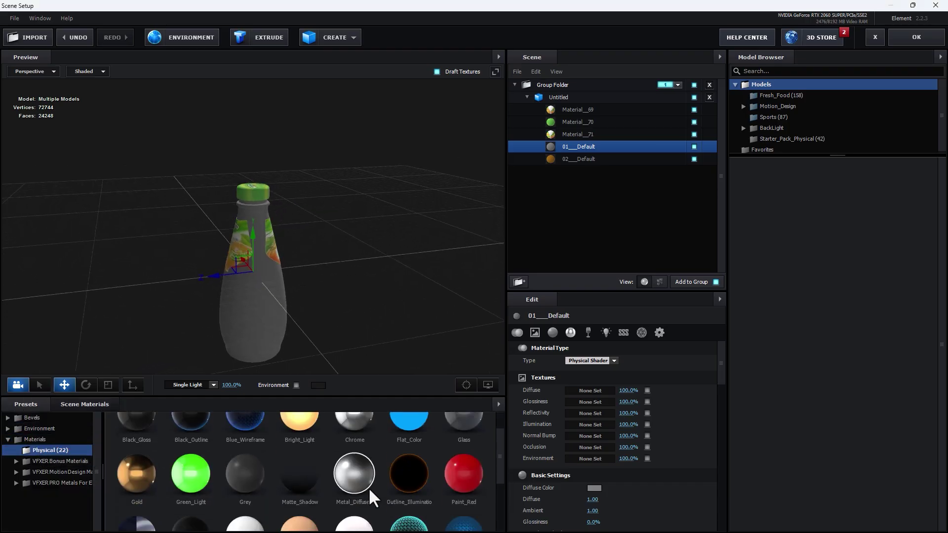
scroll(332, 496, "up", 2)
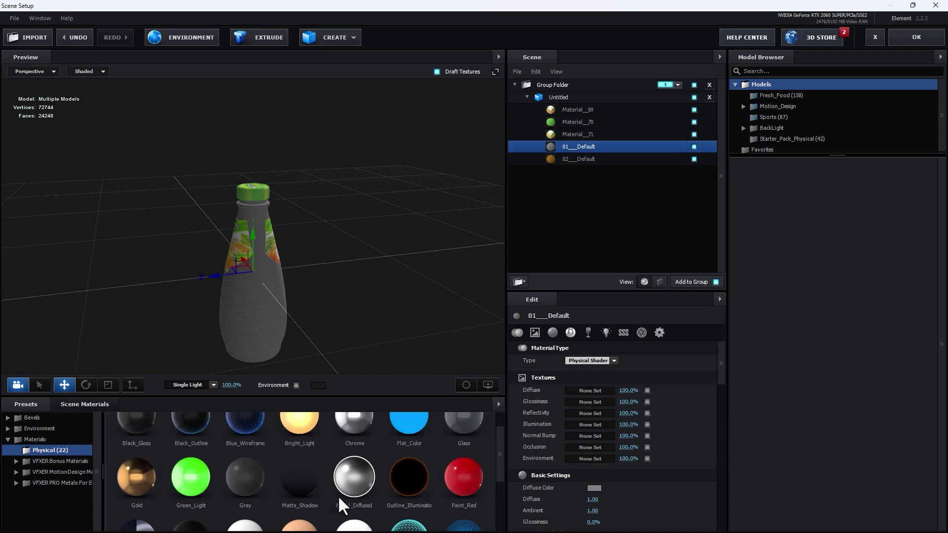
left_click_drag(529, 318, 596, 145)
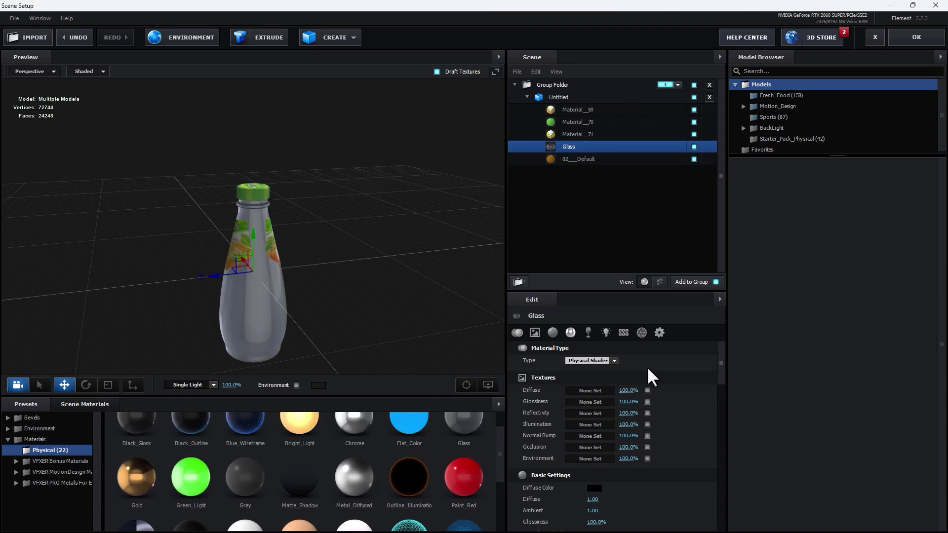
Step: Set the Glass material's blend mode to Add and inspect the see-through bottle
left_click(658, 332)
left_click(623, 361)
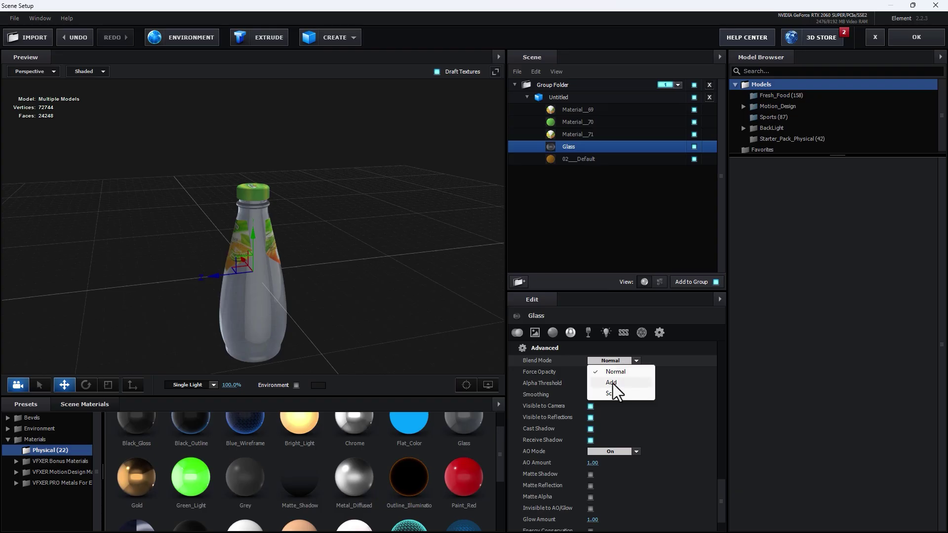
left_click(612, 383)
left_click_drag(474, 300, 362, 286)
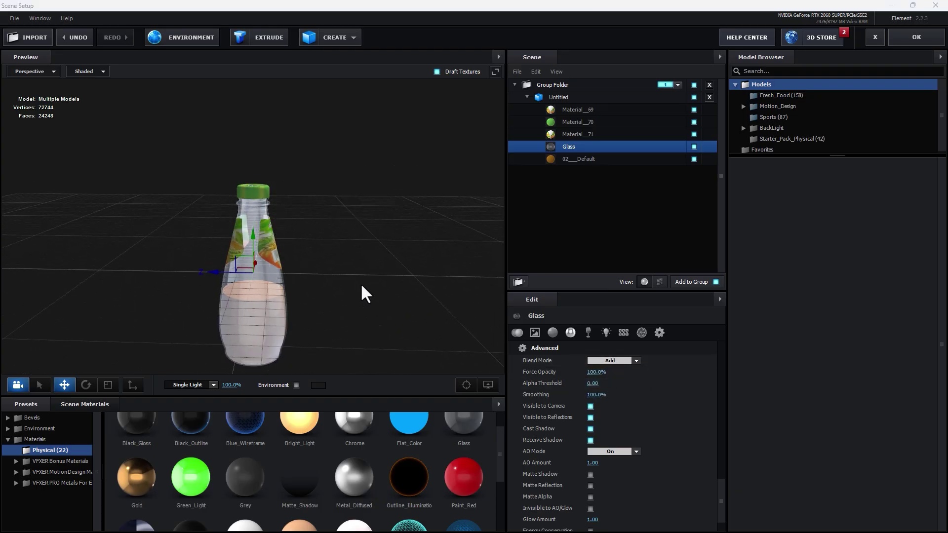
Step: Replace the liquid's 02___Default material with the Paint_Red preset from the Physical materials
left_click(590, 160)
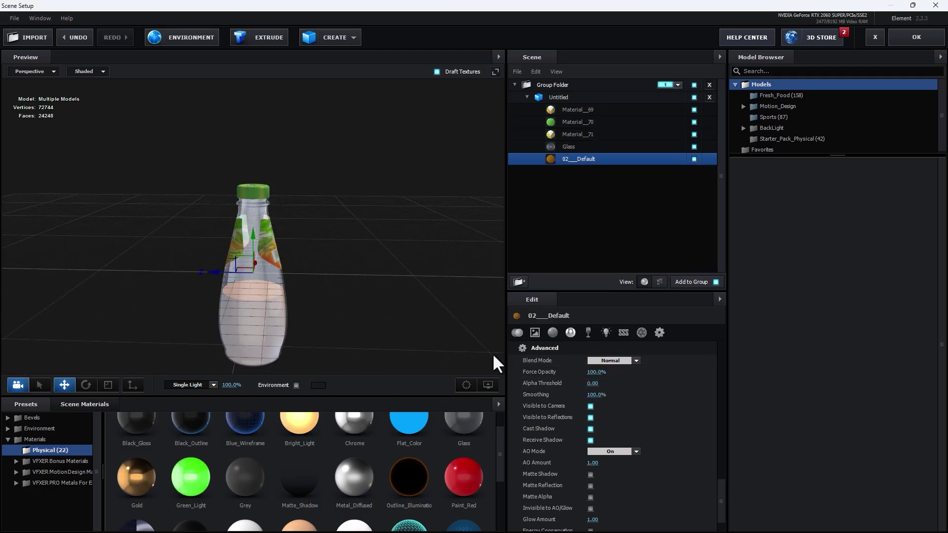
scroll(291, 469, "down", 1)
left_click_drag(452, 442, 572, 163)
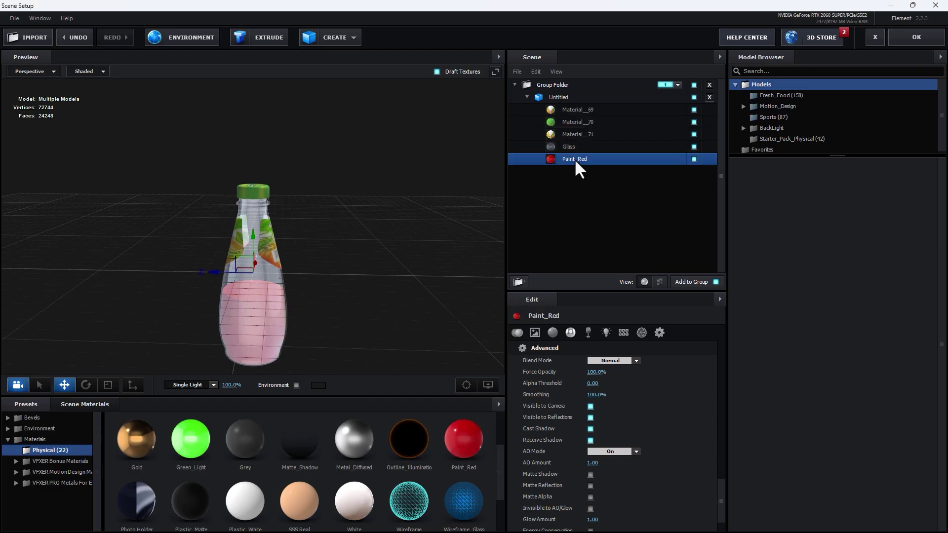
Step: Change the Paint_Red liquid's diffuse color to orange-yellow, with diffuse 0.99 and ambient 1.15
left_click(551, 336)
left_click(595, 359)
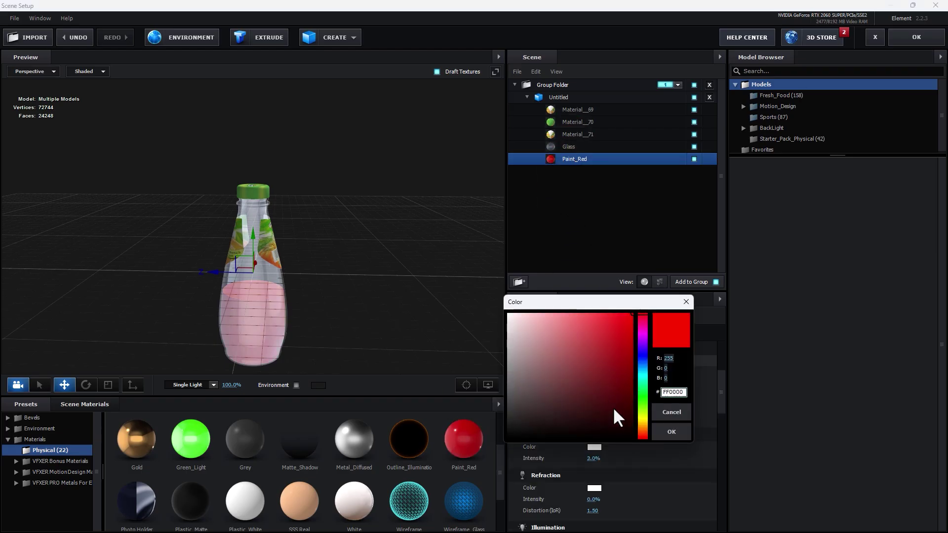
left_click_drag(642, 419, 640, 422)
left_click(664, 431)
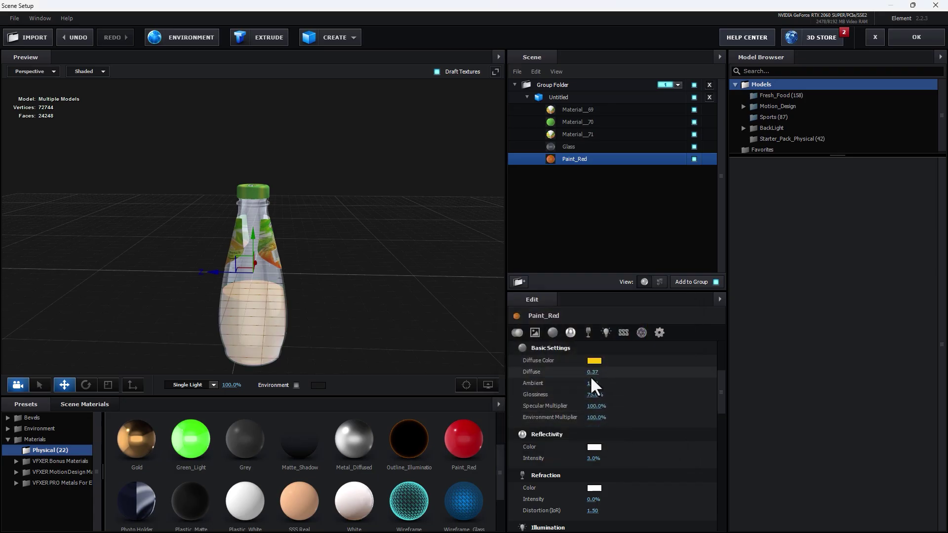
mouse_move(594, 373)
left_mouse_down()
mouse_move(630, 373)
mouse_move(594, 388)
left_mouse_up()
left_click_drag(351, 296, 277, 197)
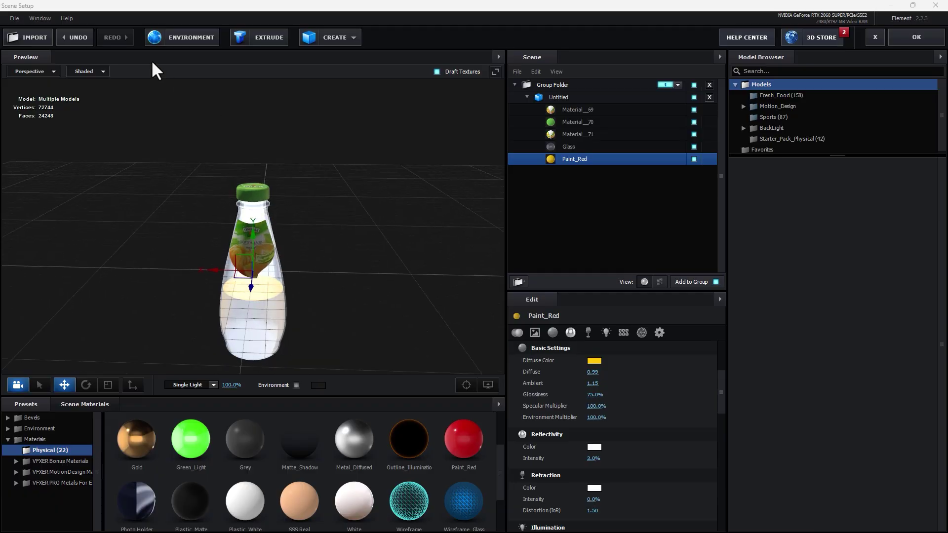
Step: Load Basic_2K_14.jpg as the scene's environment texture and check the bottle's reflections
left_click(184, 43)
left_click(496, 210)
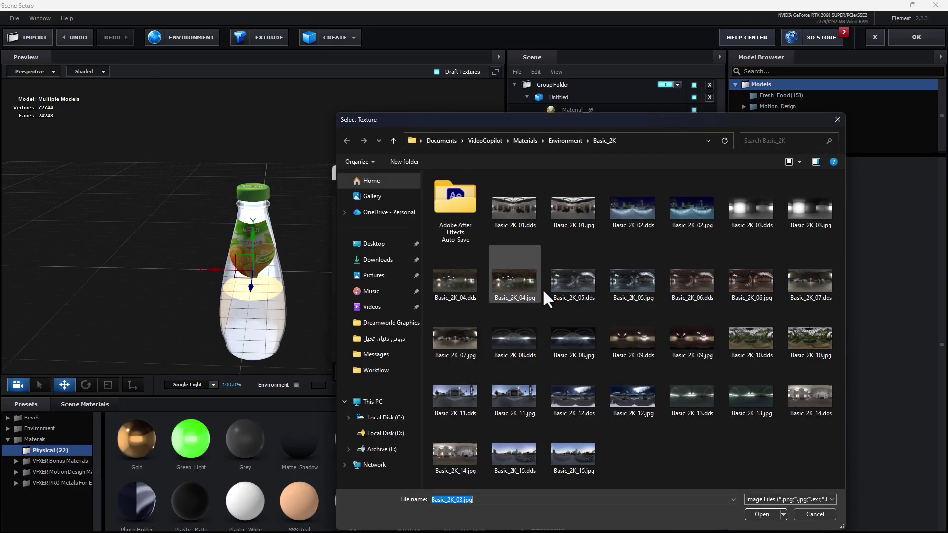
left_click(461, 452)
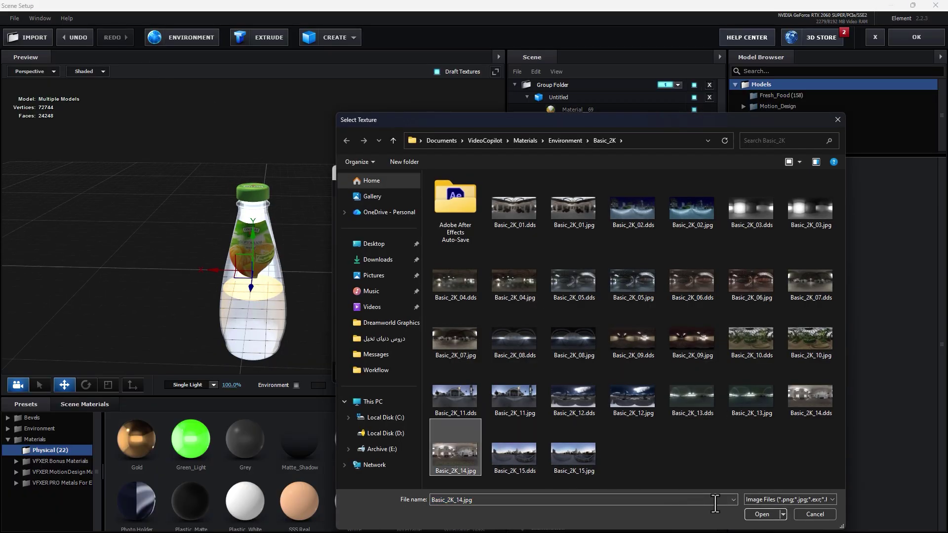
left_click(761, 515)
left_click(591, 371)
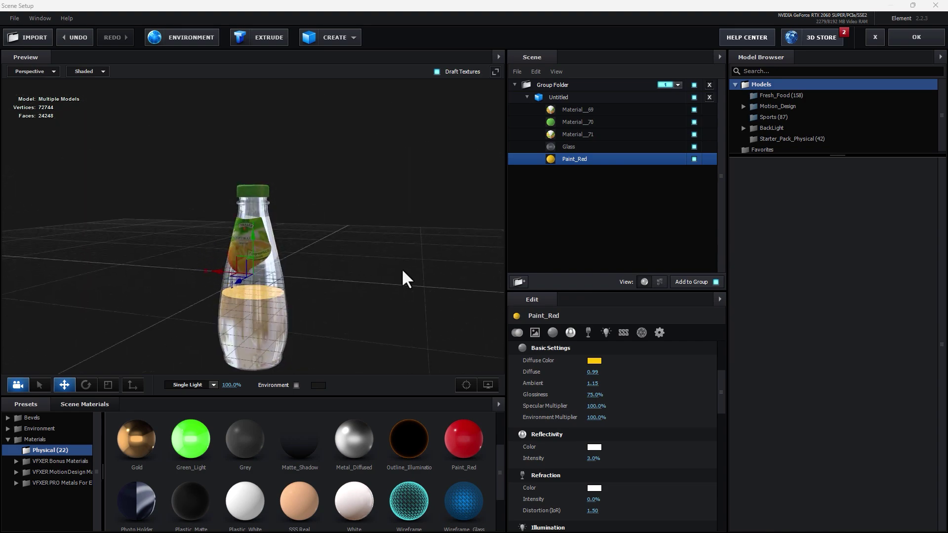
mouse_move(392, 289)
left_mouse_down()
mouse_move(268, 288)
mouse_move(261, 271)
mouse_move(368, 258)
mouse_move(350, 294)
mouse_move(438, 292)
mouse_move(380, 269)
mouse_move(323, 292)
mouse_move(211, 275)
mouse_move(400, 271)
mouse_move(412, 281)
mouse_move(394, 281)
left_mouse_up()
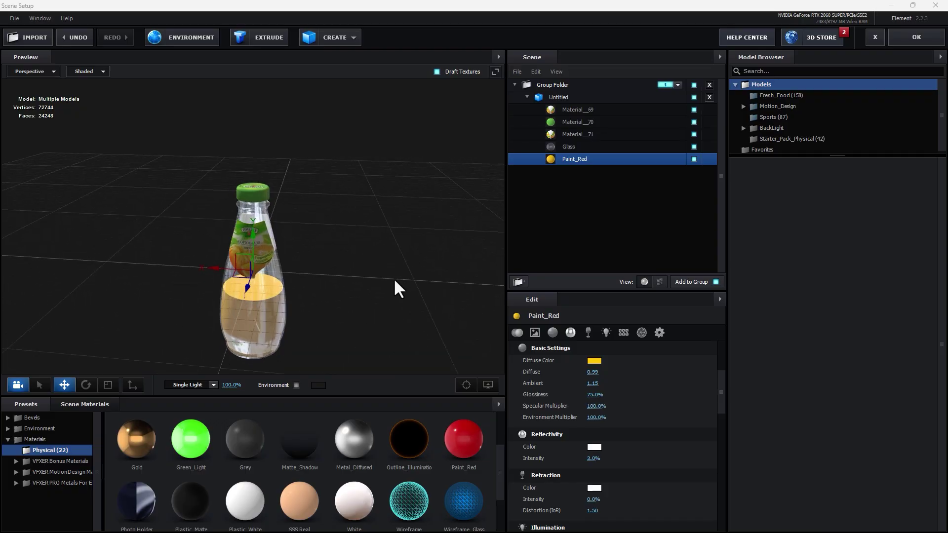
Step: Collapse the Untitled model and add orange_thin_slice from the Fresh_Food models, discarding orange_half_01
left_click(527, 96)
left_click(527, 94)
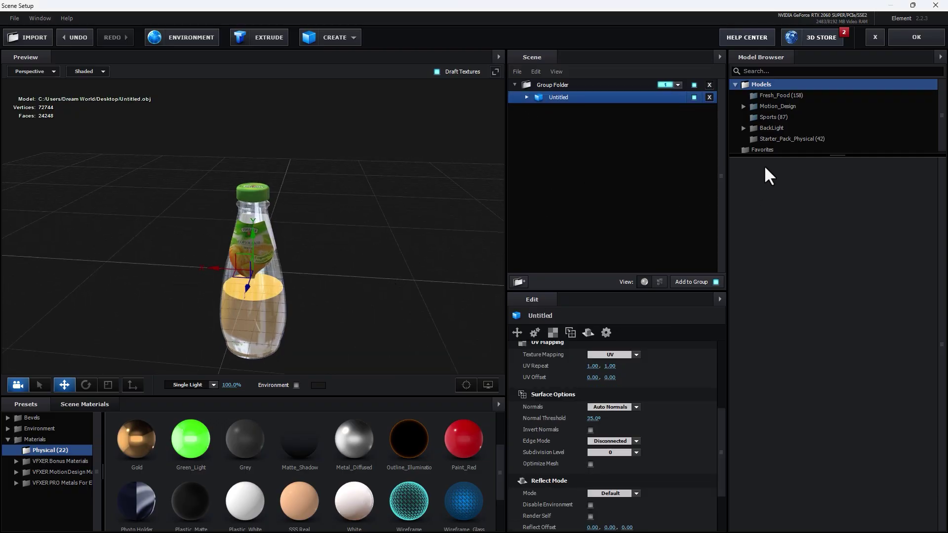
scroll(790, 137, "down", 1)
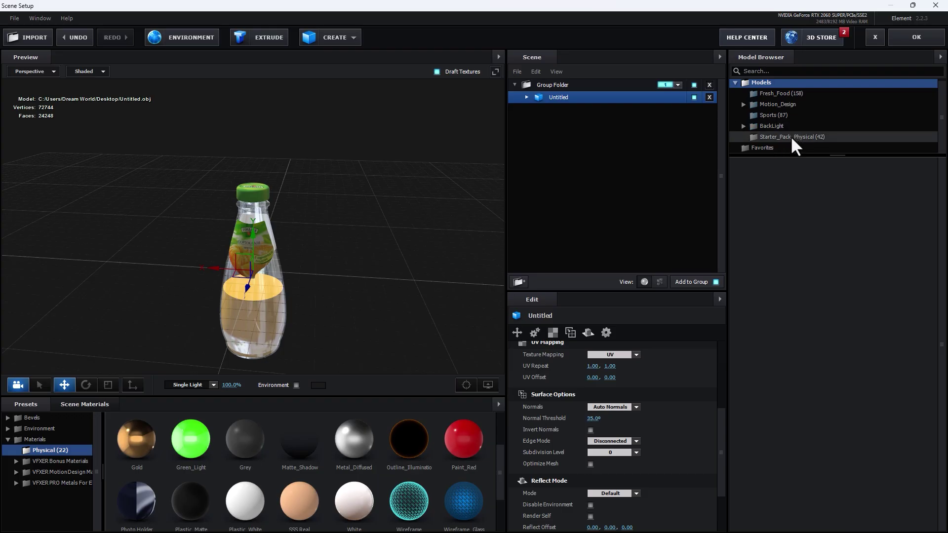
scroll(790, 135, "up", 1)
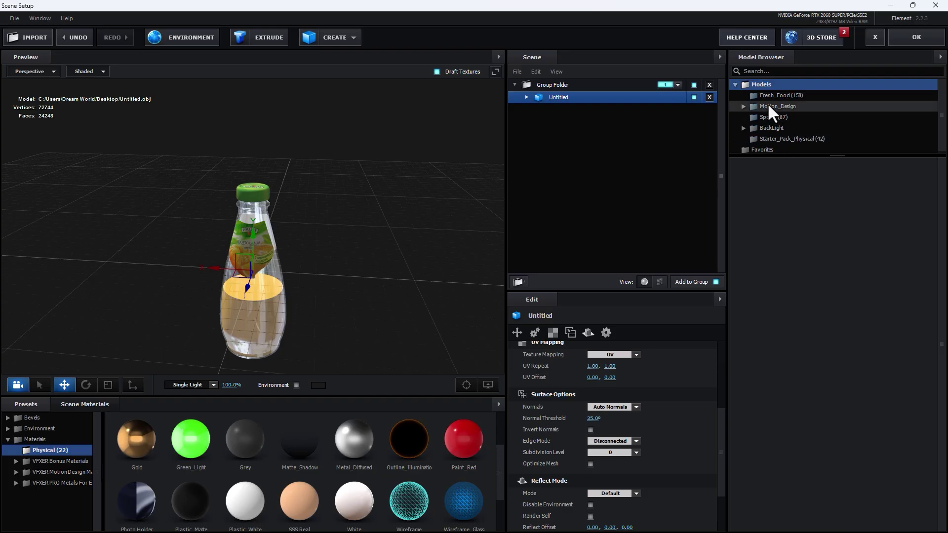
left_click(795, 96)
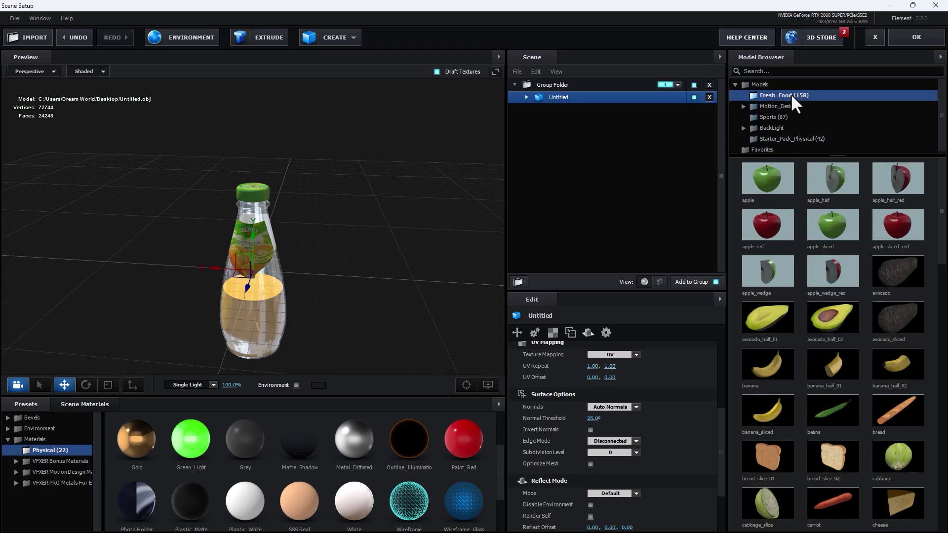
scroll(815, 279, "down", 1)
scroll(814, 271, "down", 12)
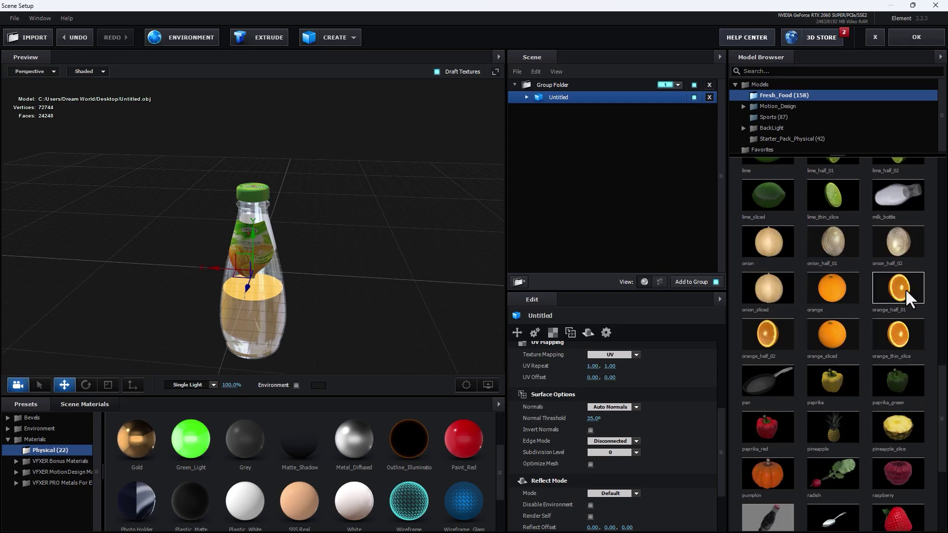
double_click(901, 288)
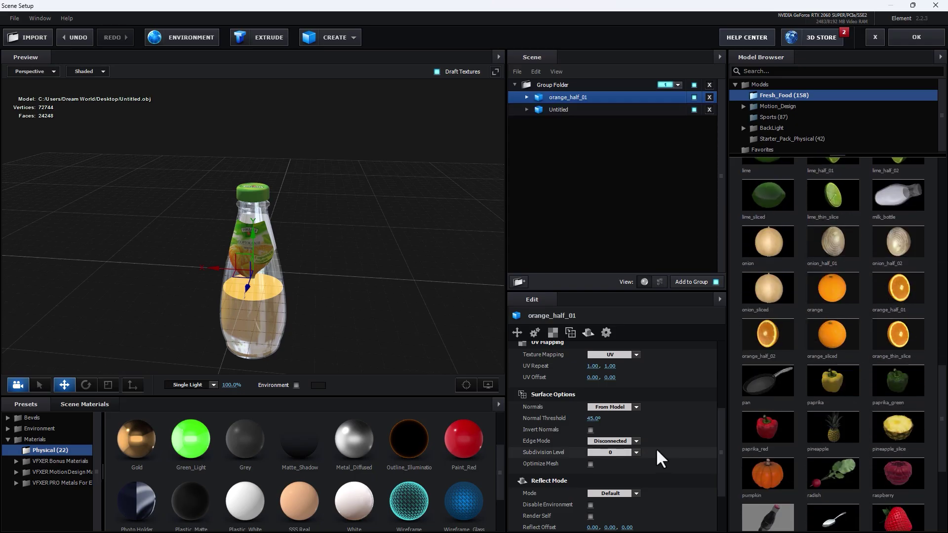
left_click(711, 96)
double_click(898, 328)
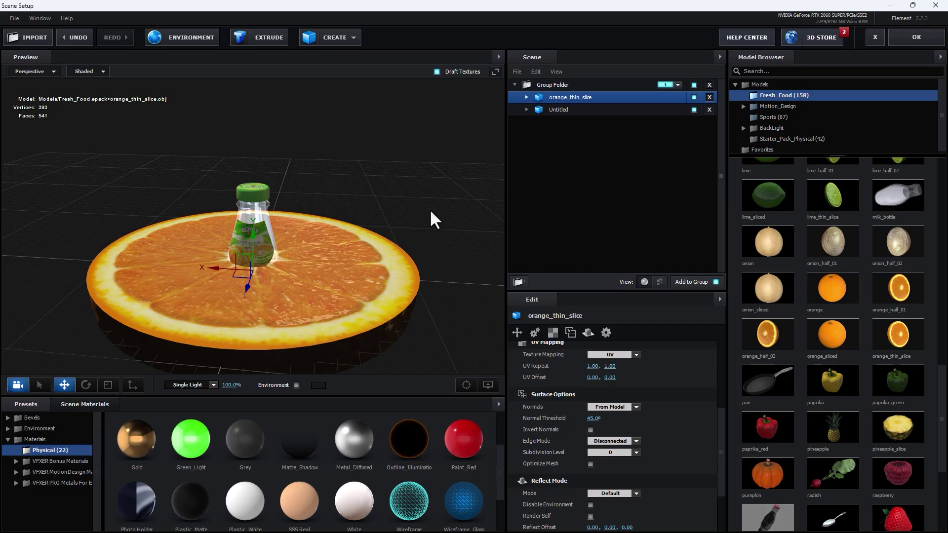
Step: Shrink the orange slice to roughly bottle scale, move it above and to one side of the cap, and tilt it
left_click(107, 385)
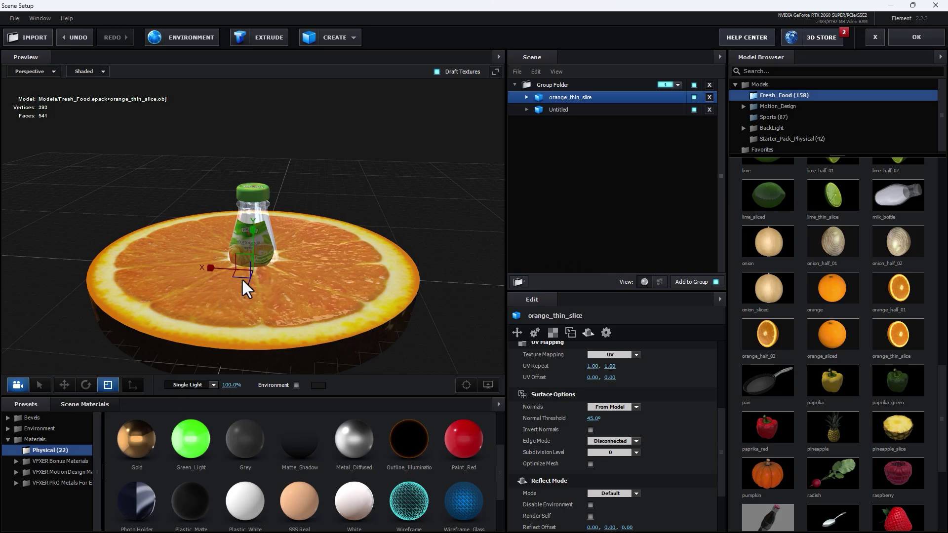
left_click_drag(255, 268, 134, 402)
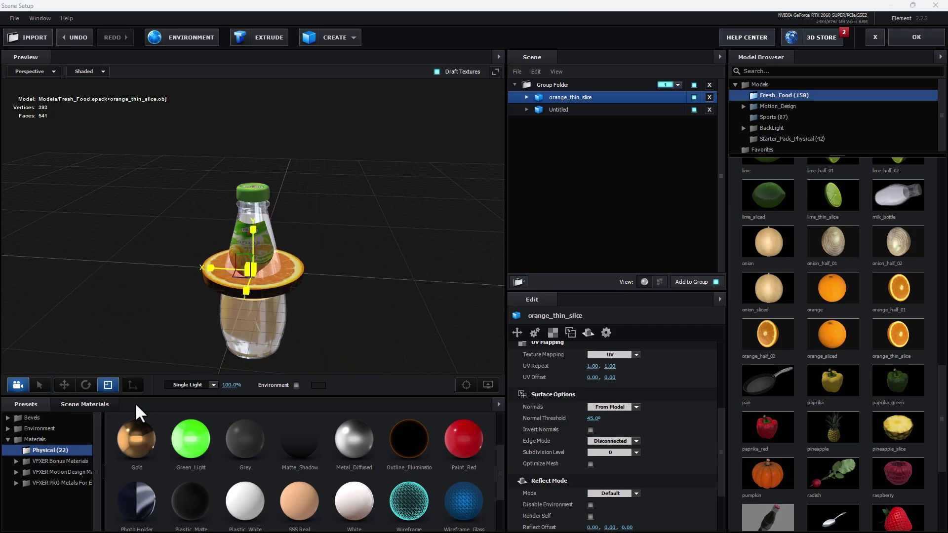
left_click(64, 384)
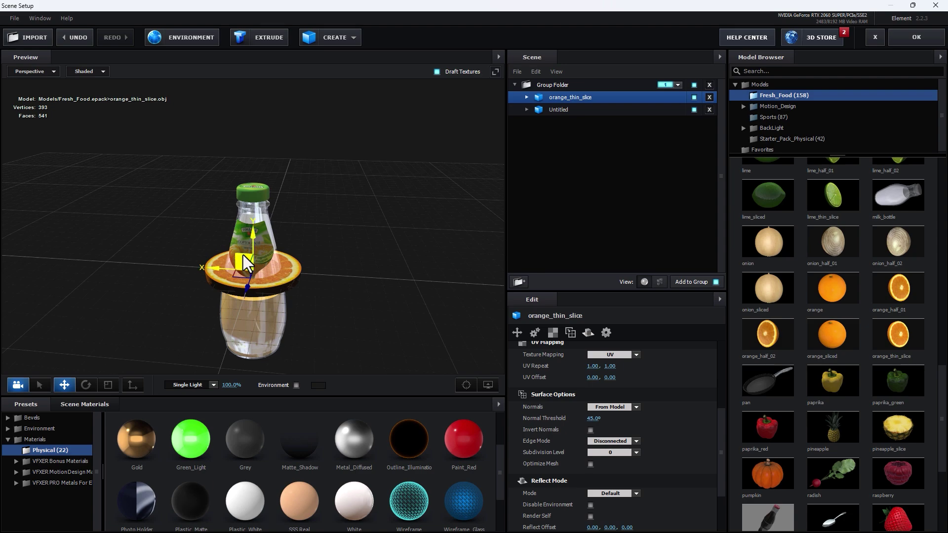
left_click_drag(243, 255, 299, 238)
left_click(86, 384)
Step: Add the strawberry model from Fresh_Food, scale it down and place it above the bottle opposite the orange slice
scroll(908, 385, "down", 3)
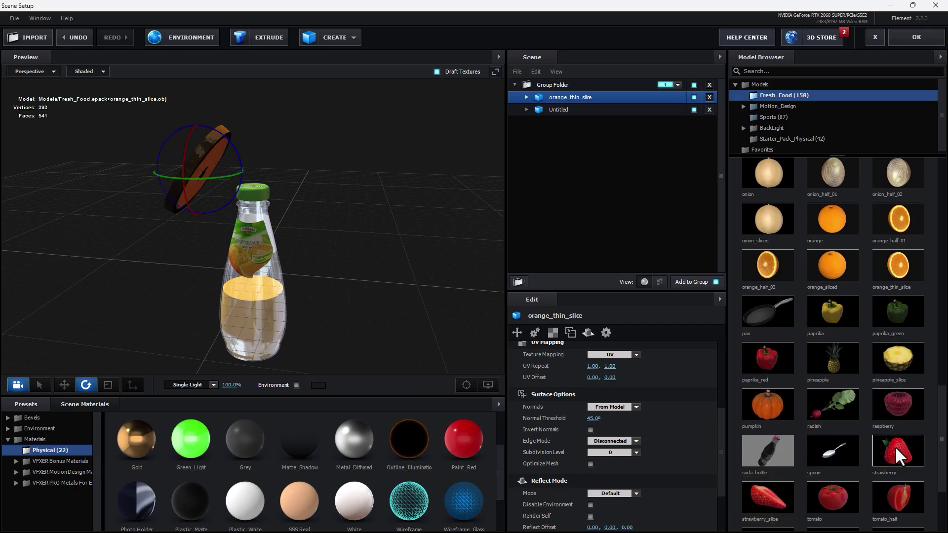
left_click(894, 445)
left_click(106, 387)
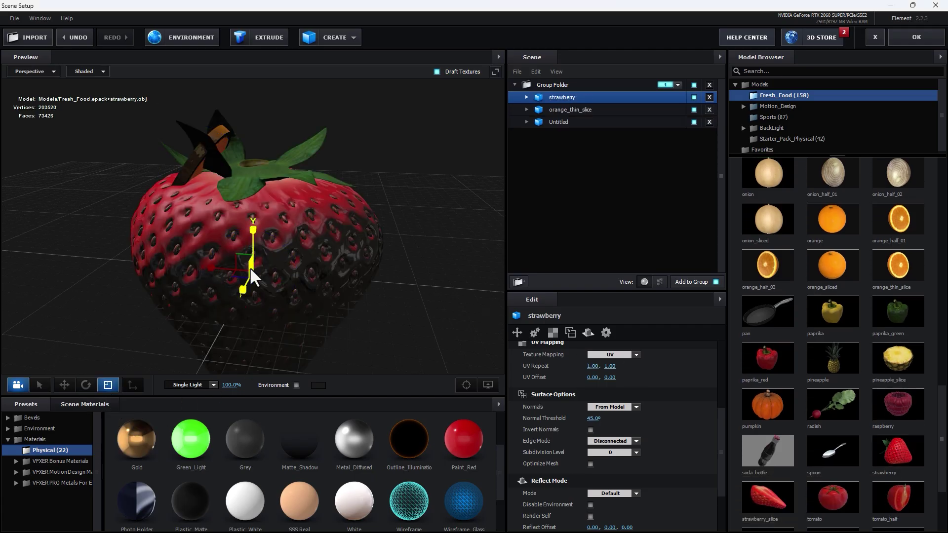
left_click_drag(252, 269, 106, 420)
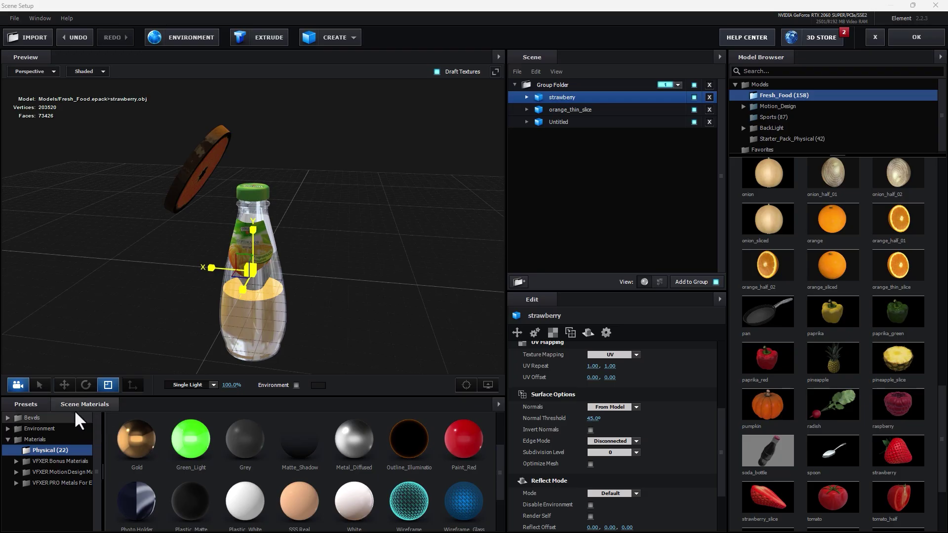
key("w")
left_click_drag(242, 256, 302, 148)
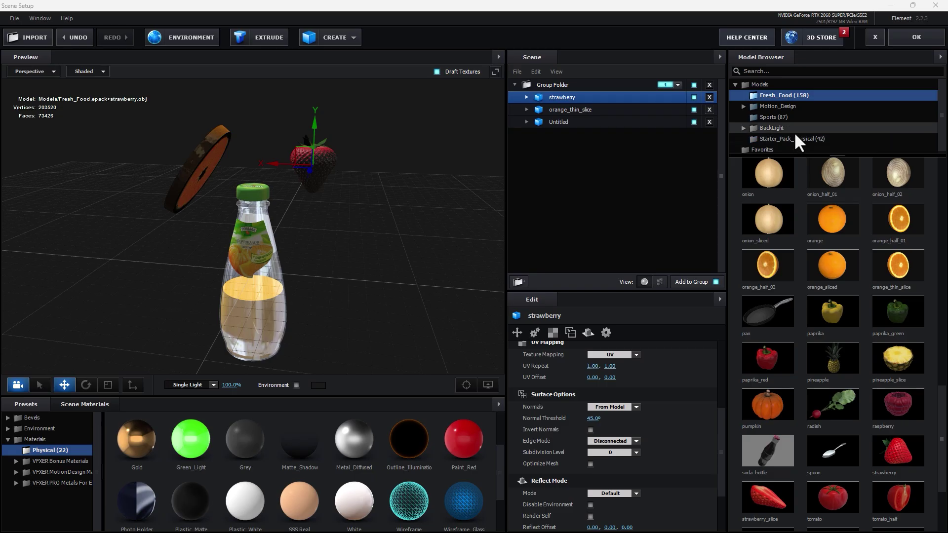
Step: Add the liquid_03 splash model from the Motion_Design Liquids collection to the scene
left_click(789, 106)
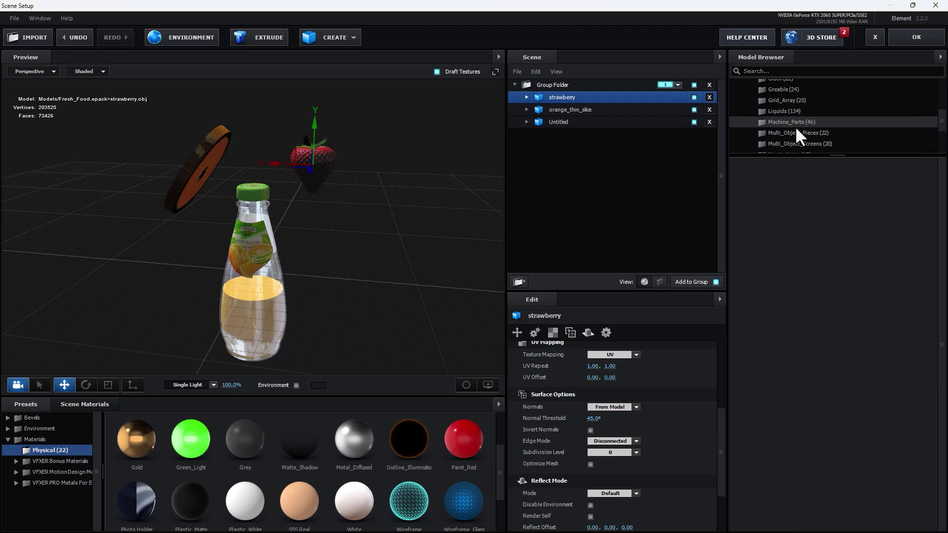
left_click(797, 81)
scroll(807, 100, "up", 2)
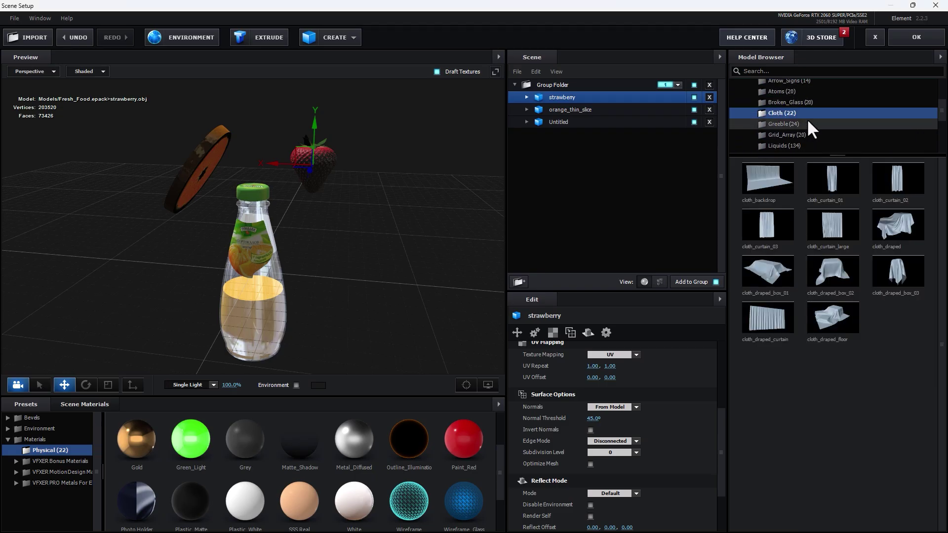
left_click(792, 146)
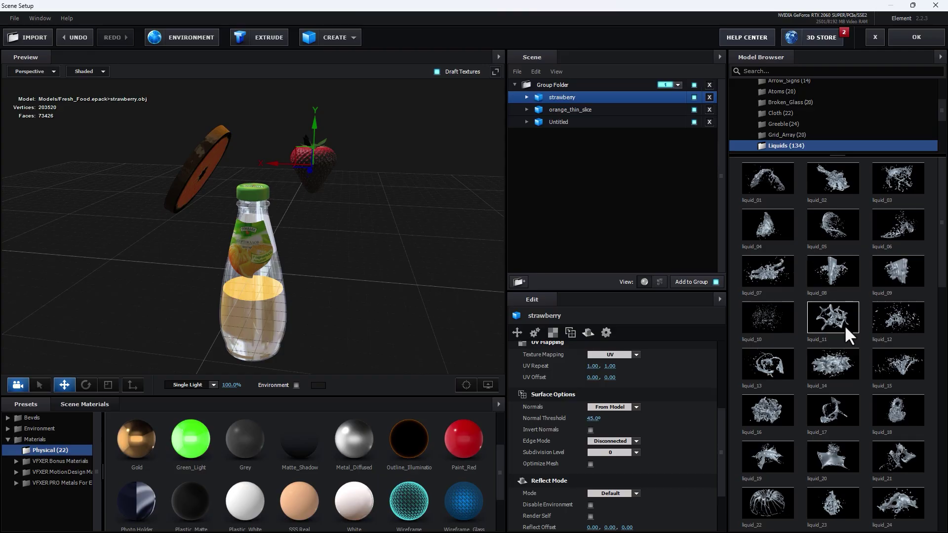
scroll(857, 360, "down", 3)
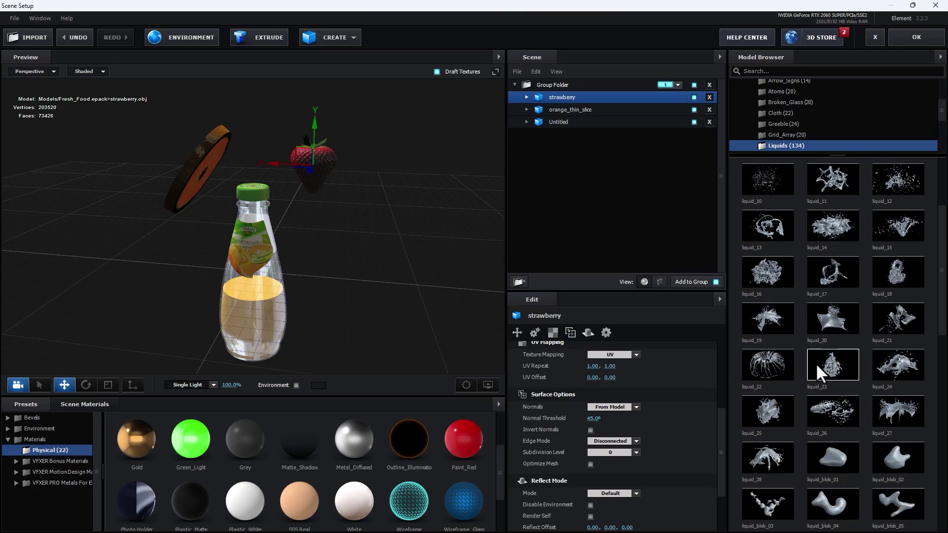
scroll(854, 400, "up", 3)
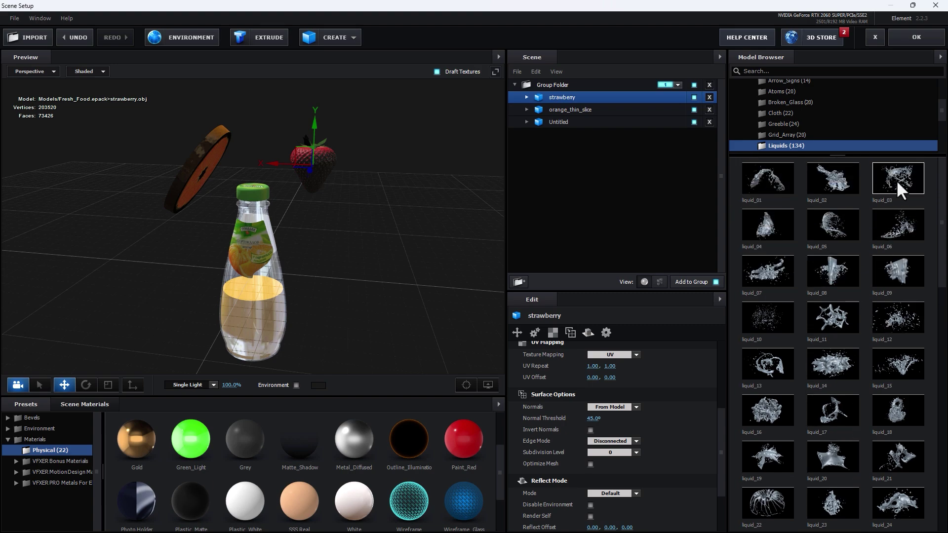
left_click(898, 174)
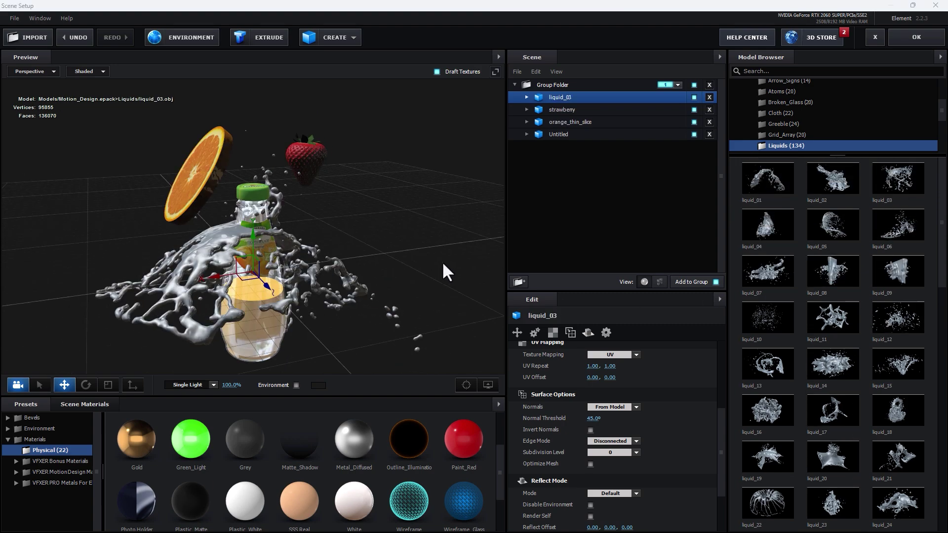
Step: Rotate the liquid_03 splash and move it so its sprays surround the bottle
left_click_drag(442, 262, 523, 267)
key("e")
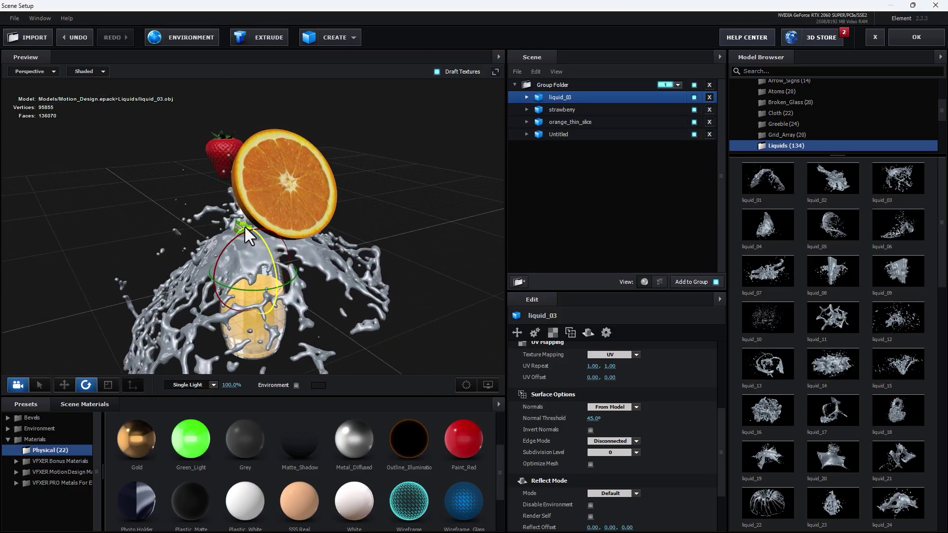
left_click_drag(245, 227, 359, 302)
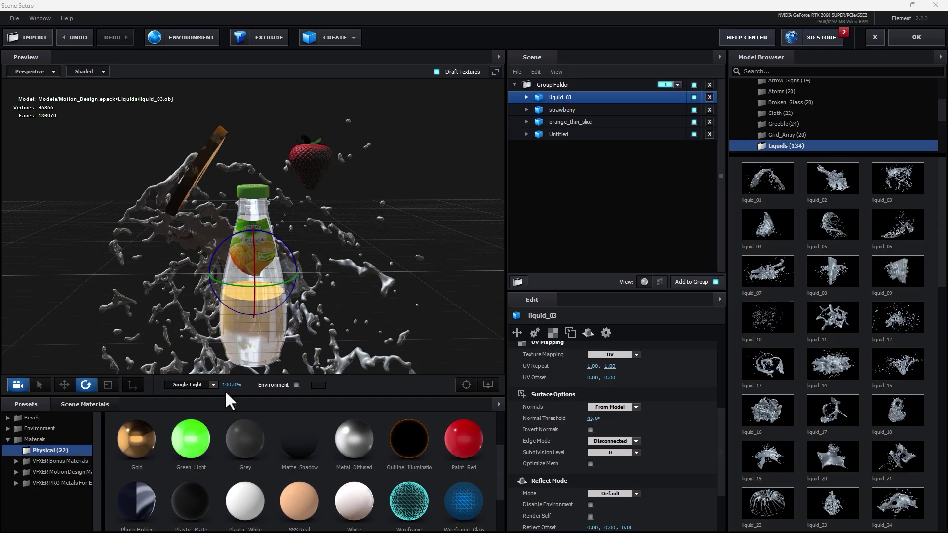
left_click(66, 386)
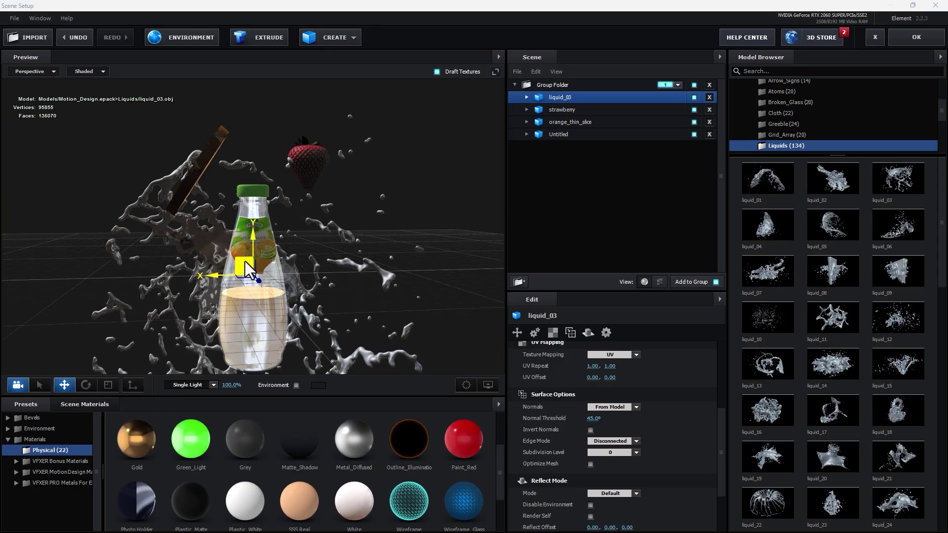
left_click_drag(245, 262, 268, 298)
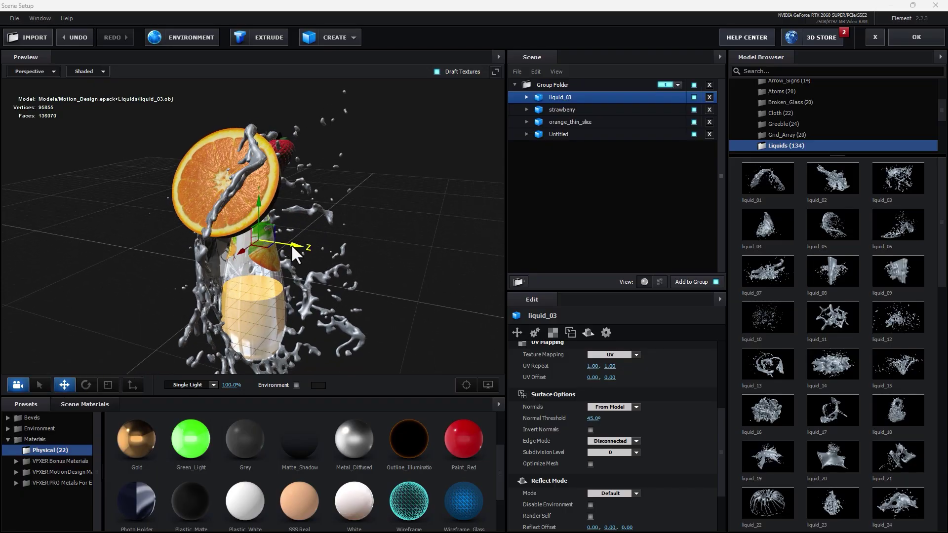
left_click_drag(291, 244, 319, 253)
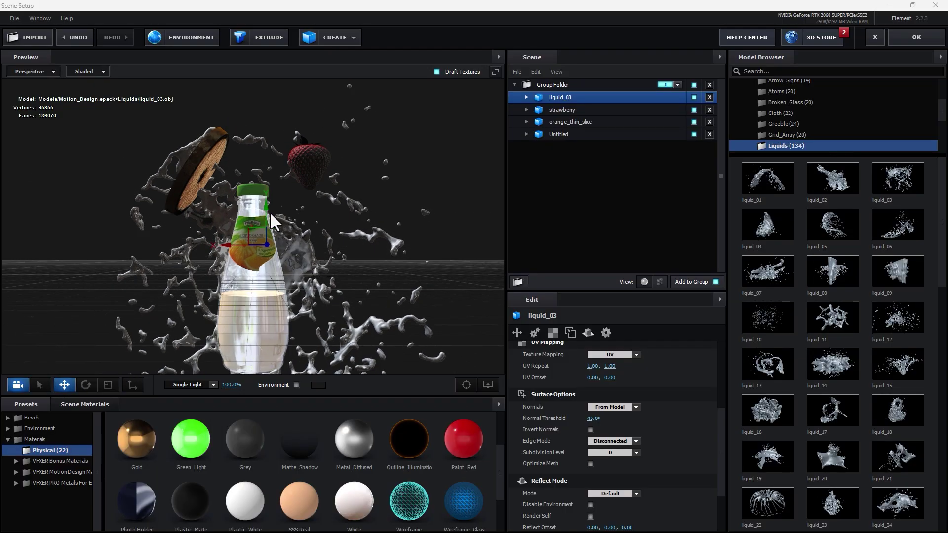
left_click_drag(264, 212, 329, 303)
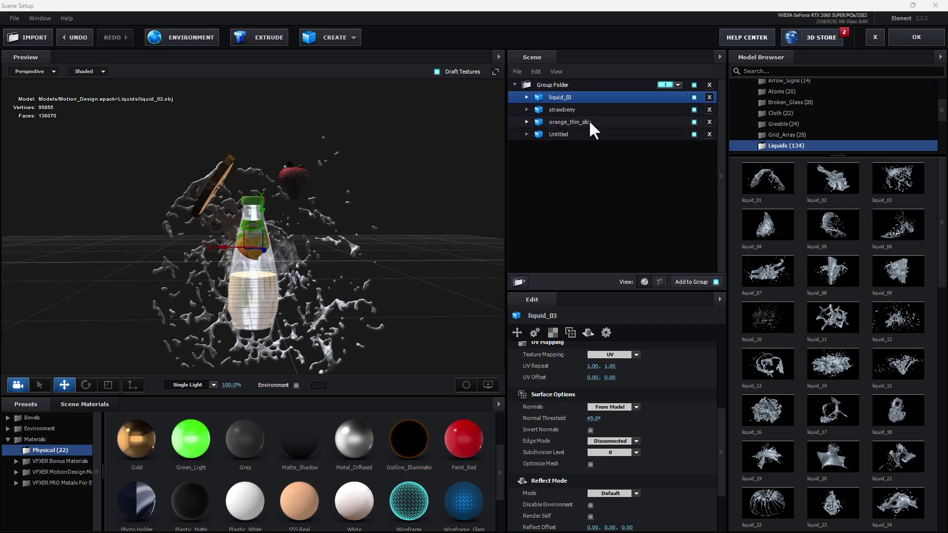
Step: Hide and reshow the Untitled model to check that it is the bottle
left_click(572, 136)
left_click(694, 134)
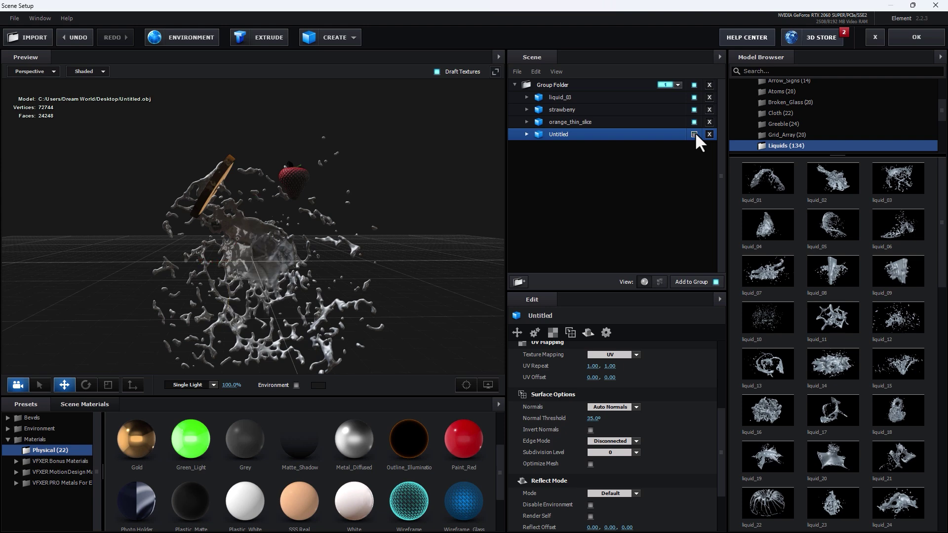
left_click(694, 134)
Step: Take orange_thin_slice and strawberry out of the Group Folder and assign them to groups 2 and 3 respectively
left_click(600, 124)
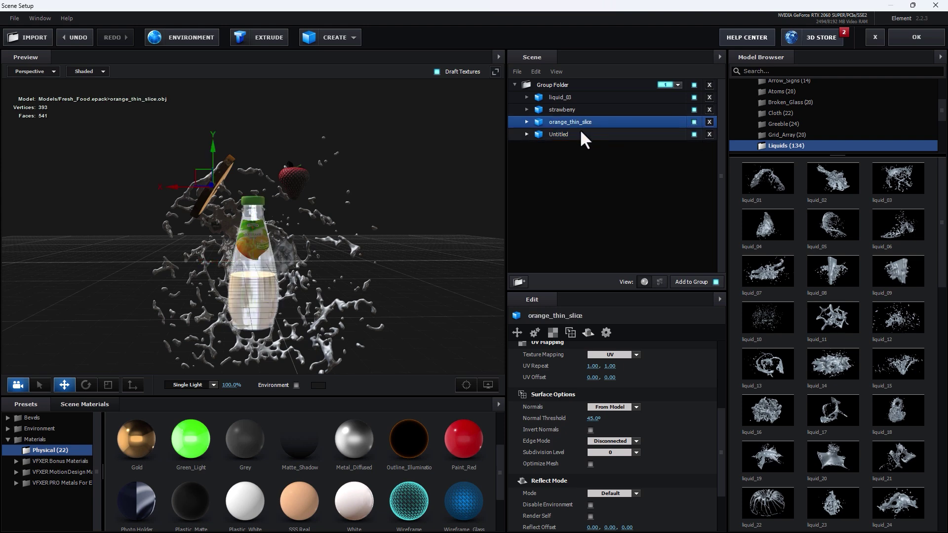
left_click_drag(589, 159, 639, 165)
left_click(677, 133)
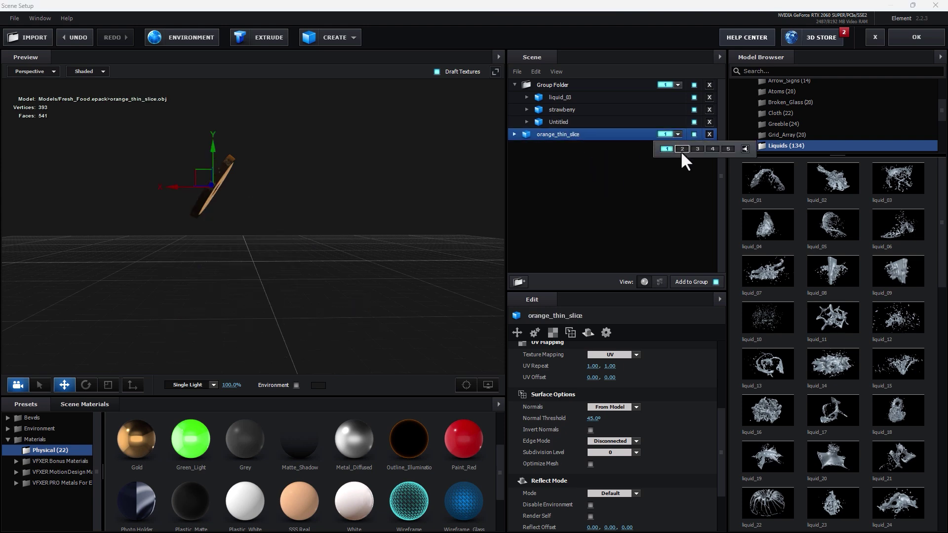
left_click(681, 149)
left_click_drag(585, 111, 589, 188)
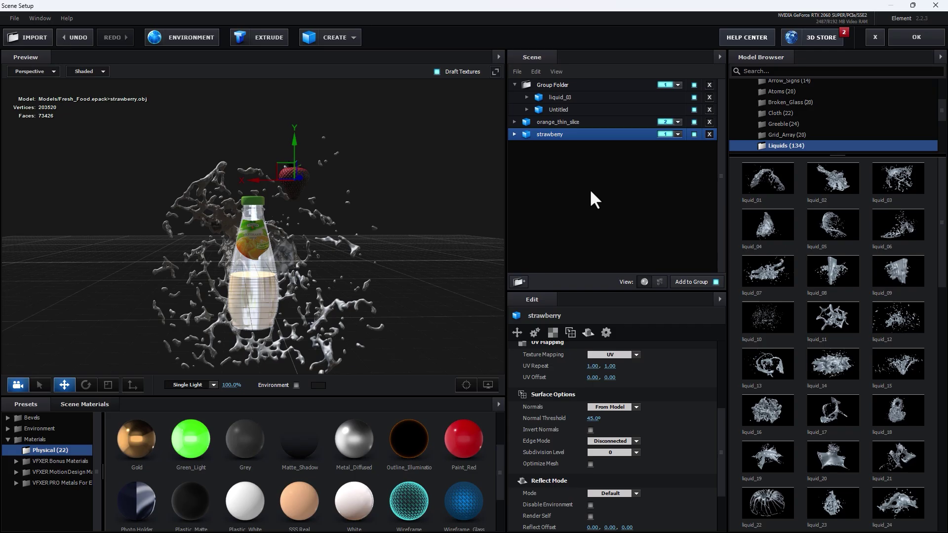
left_click(678, 134)
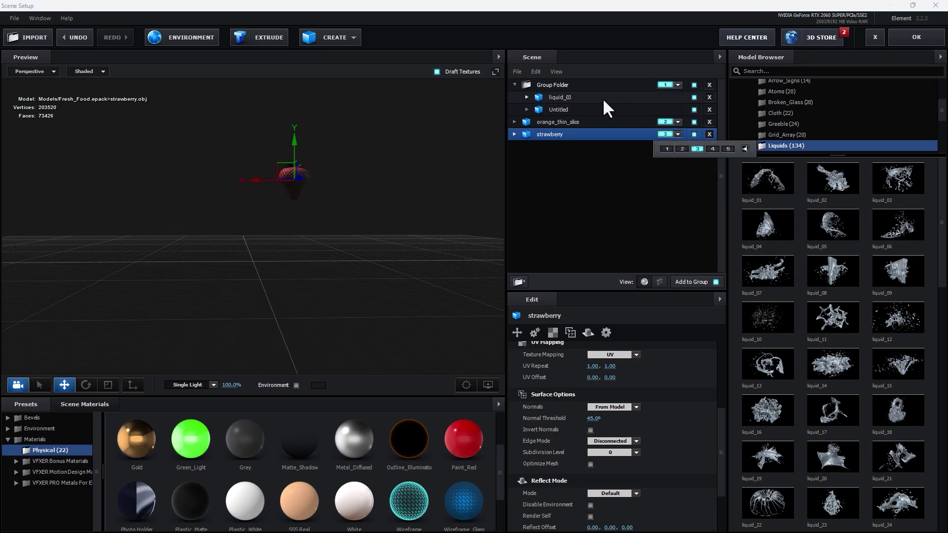
Step: Take liquid_03 out of the Group Folder, assign it to group 4 and accept the scene setup
left_click_drag(603, 98, 632, 162)
left_click(677, 134)
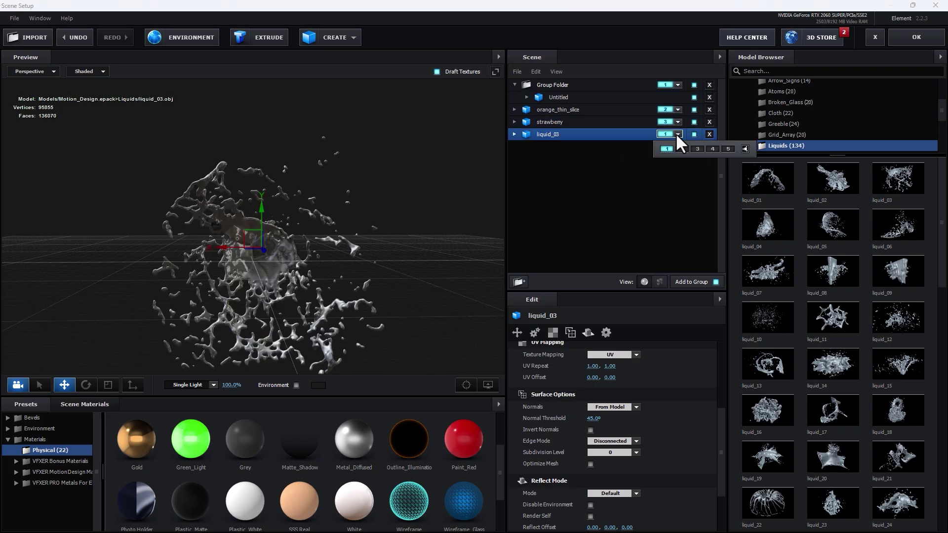
left_click(714, 149)
left_click(917, 38)
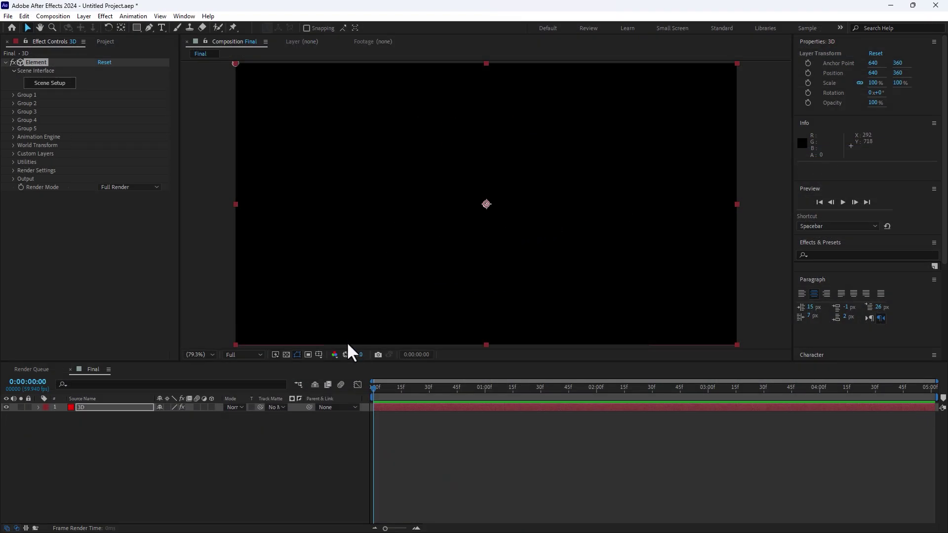
Step: Save the project to the Desktop under the name Final
key("ctrl+s")
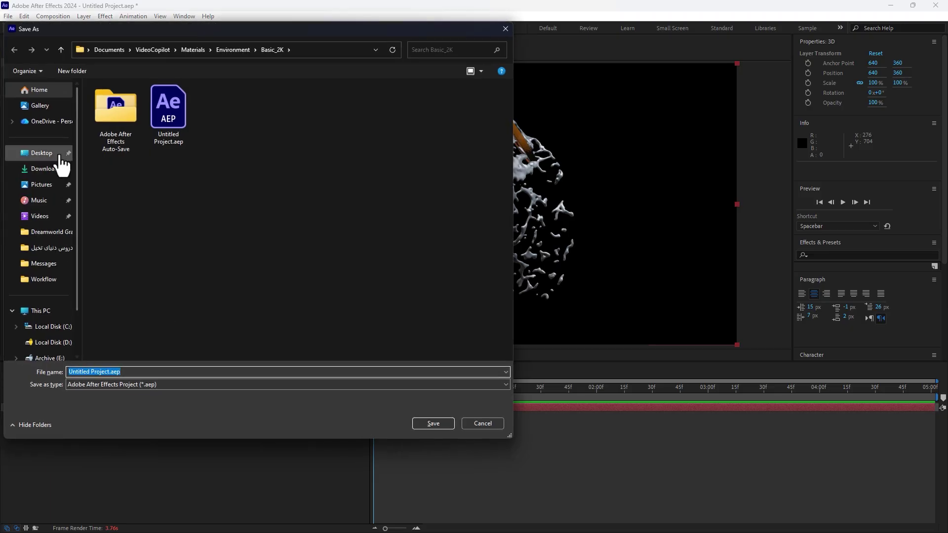
left_click(62, 153)
left_click(125, 388)
type("Fi")
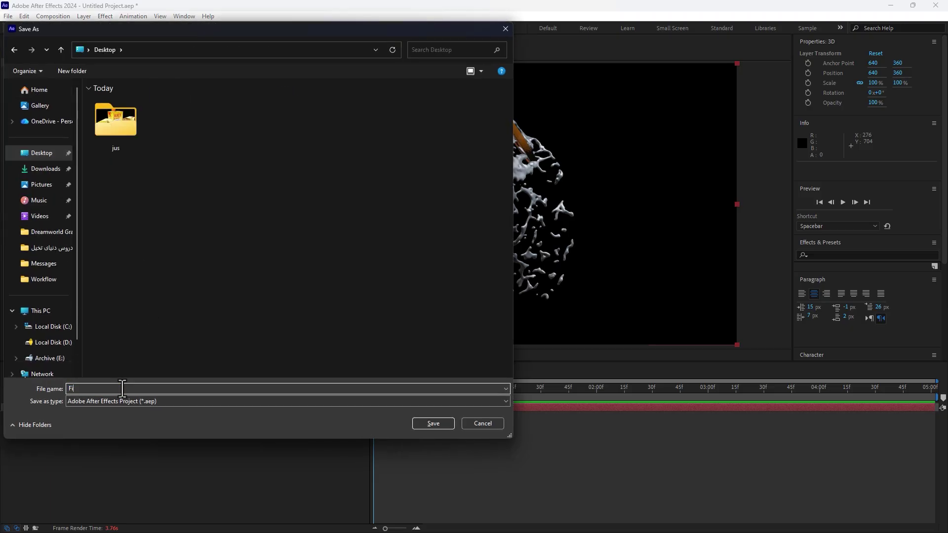
type("nal")
key("Return")
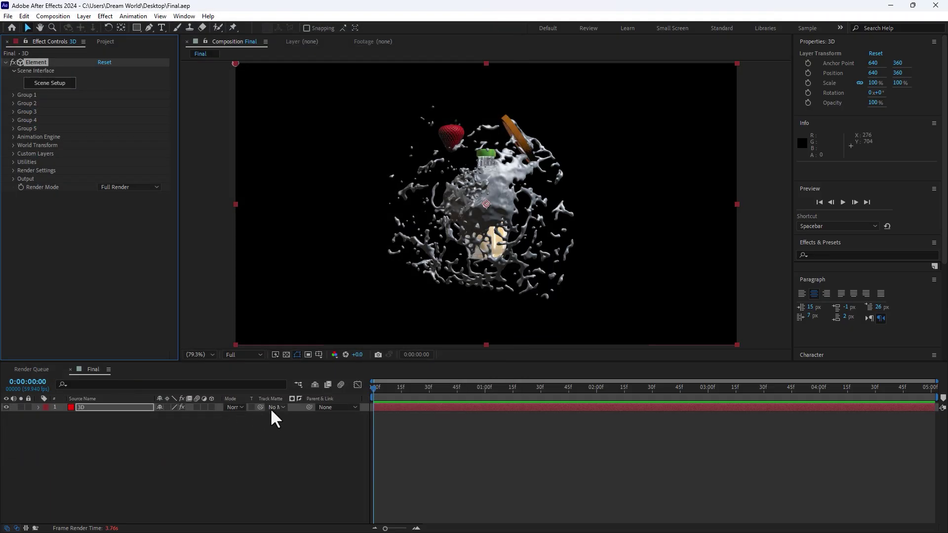
Step: Add a two-node camera with the 28mm preset to the Final composition
right_click(139, 486)
mouse_move(163, 353)
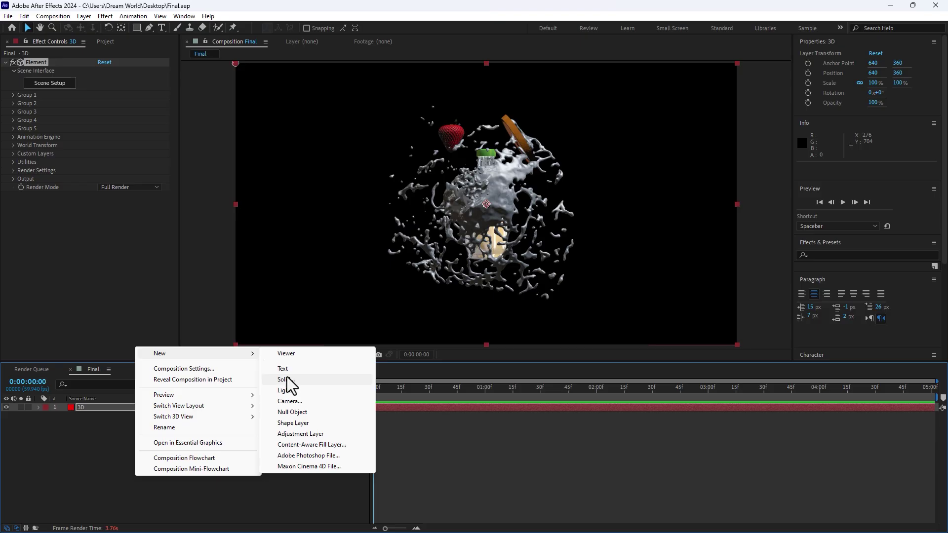
left_click(321, 404)
left_click(617, 243)
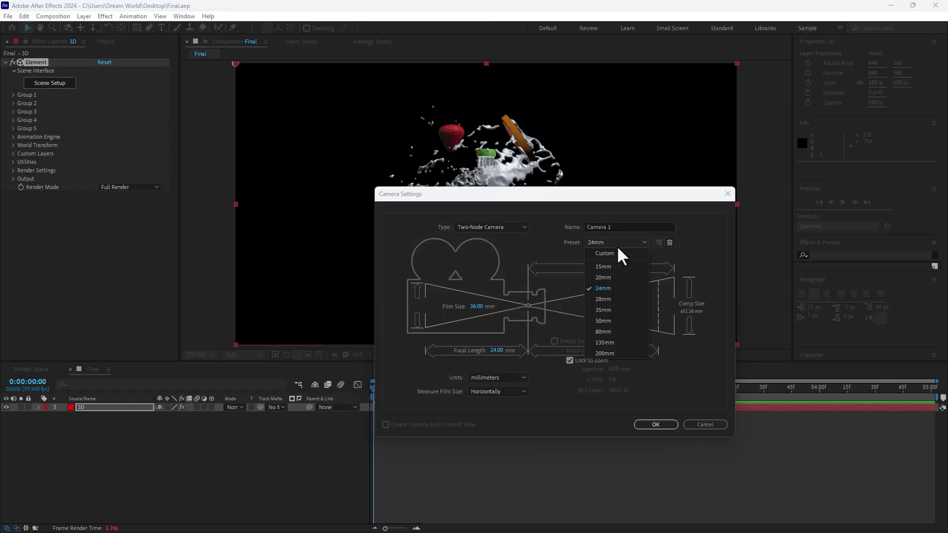
left_click(615, 306)
left_click(650, 420)
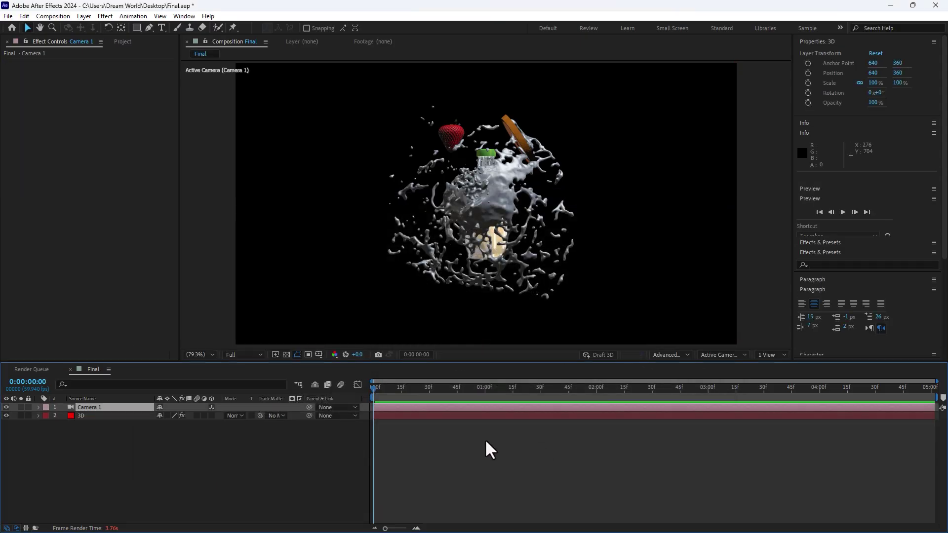
Step: Orbit the composition camera around to the side where the bottle stands unobstructed in front of the splash
left_click(78, 415)
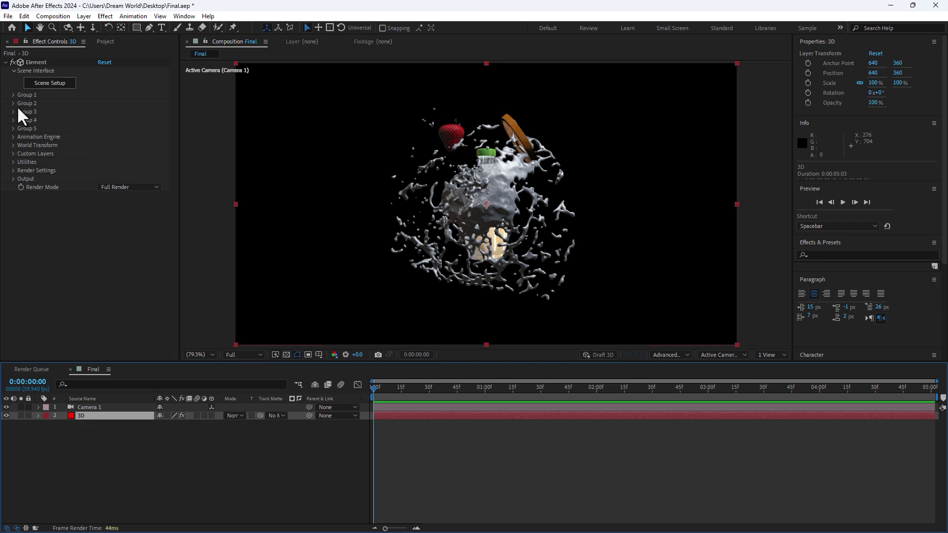
left_click(67, 27)
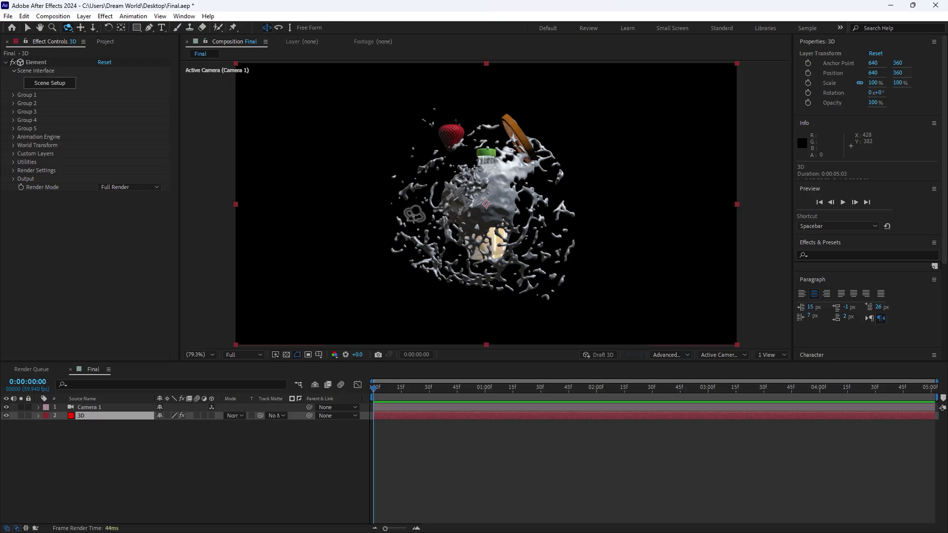
left_click_drag(564, 210, 250, 192)
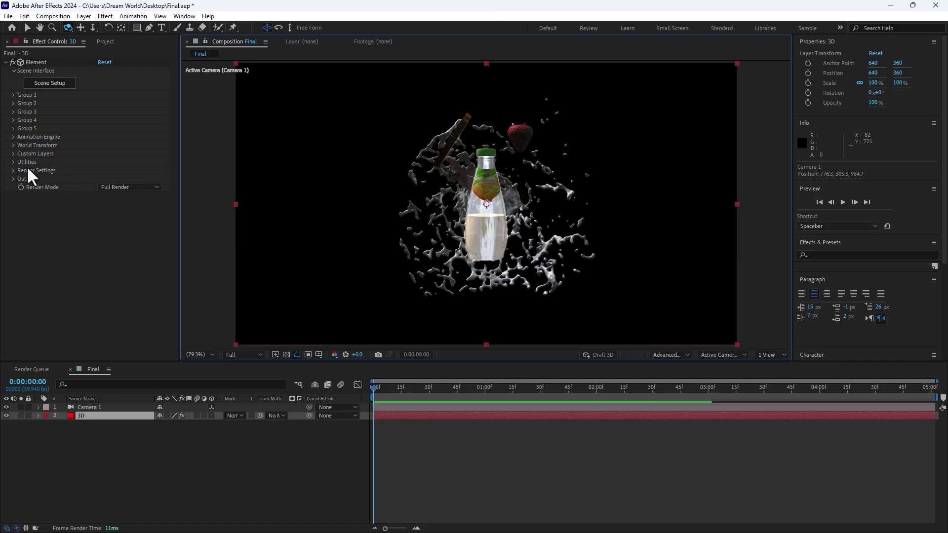
Step: Try the Cinema preset as Element's added lighting in the render settings, and settle on Basic
left_click(15, 171)
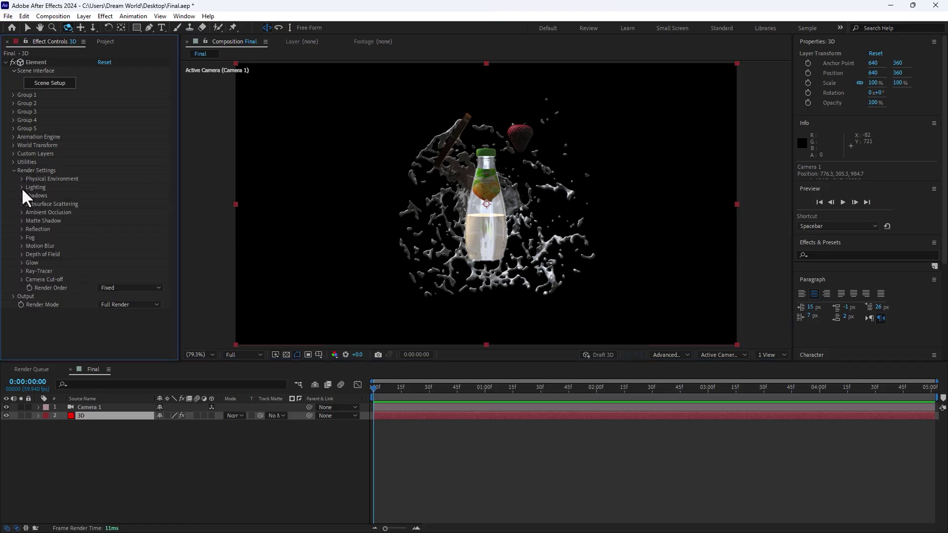
left_click(22, 188)
left_click(123, 212)
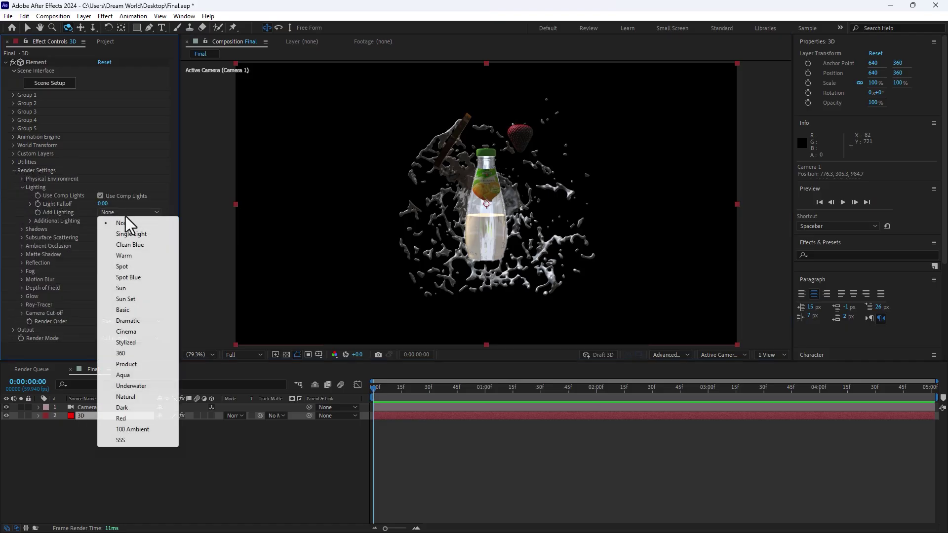
left_click(134, 331)
left_click(127, 213)
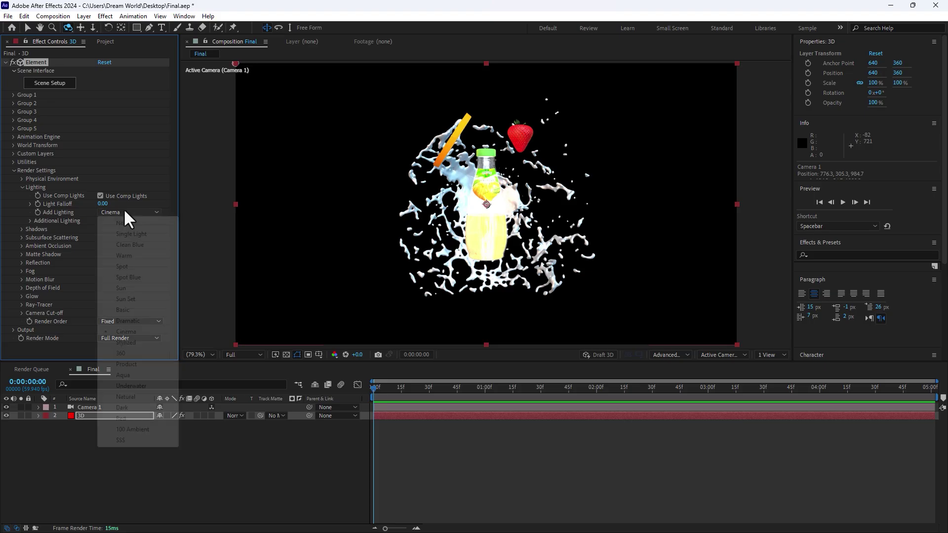
left_click(140, 309)
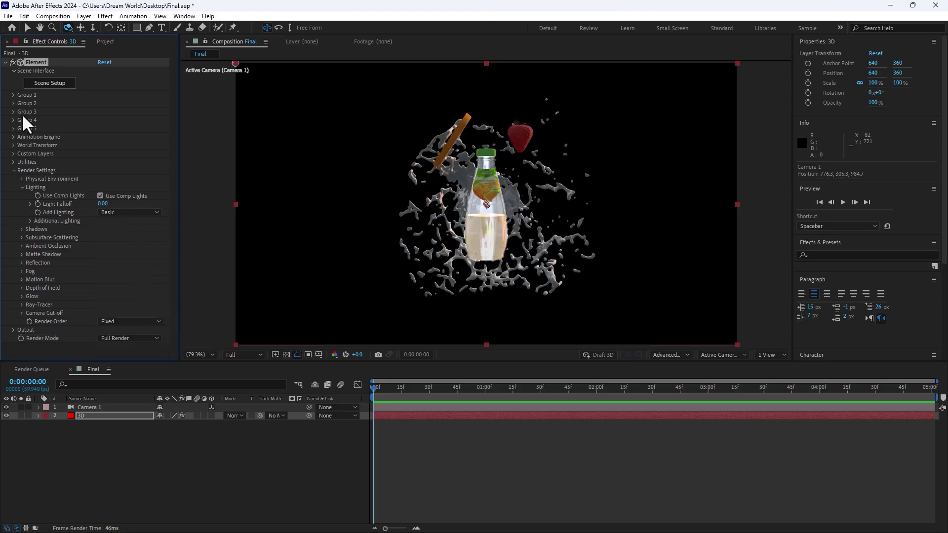
Step: Set Group 2's replicator shape to Sphere and its particle count to 14 to multiply the orange slices
left_click(14, 104)
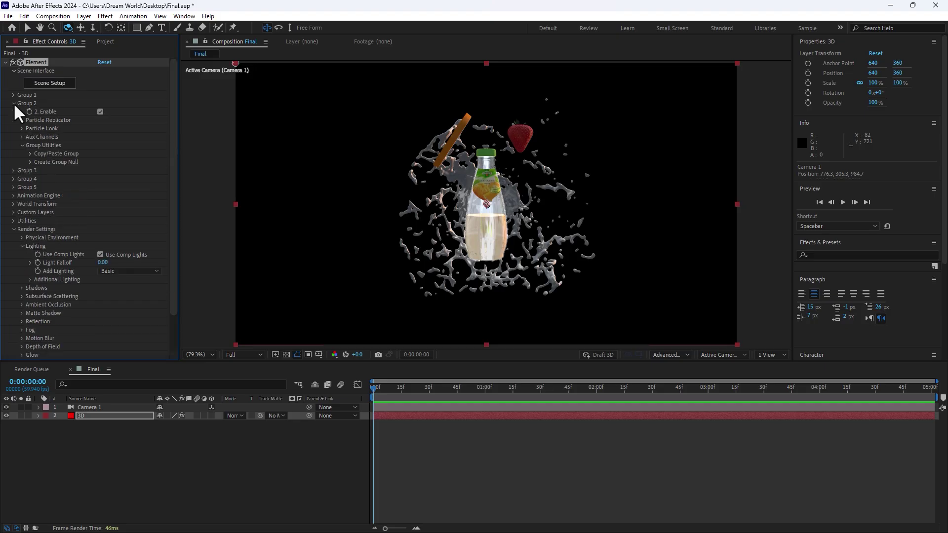
left_click(22, 120)
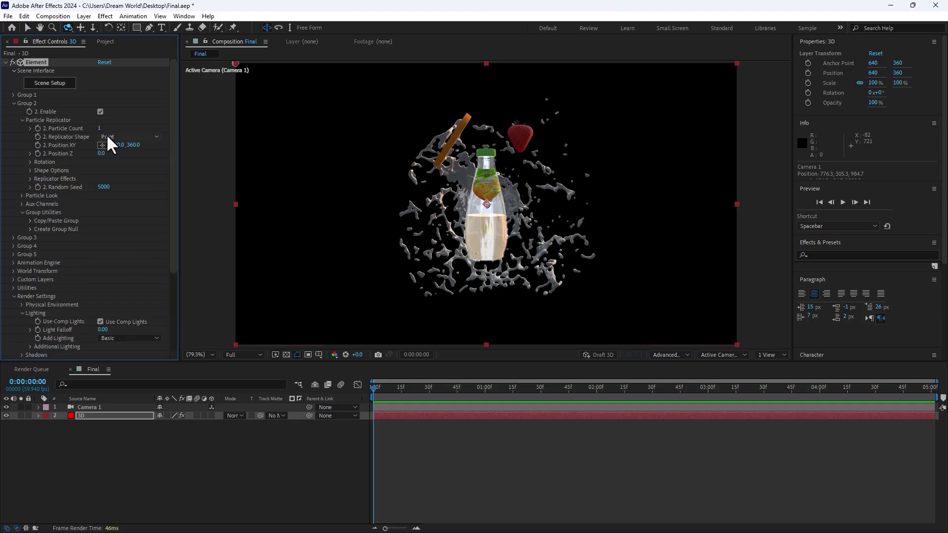
left_click(110, 136)
left_click(125, 180)
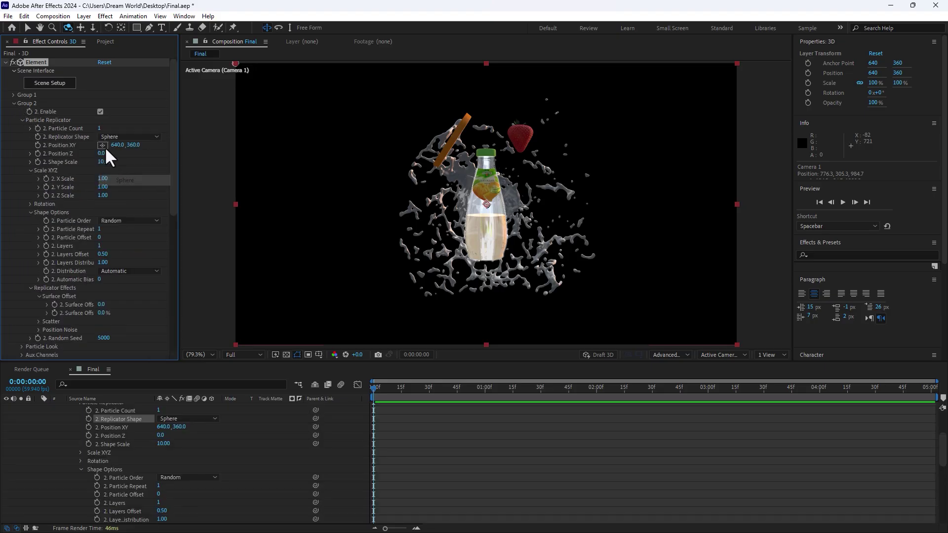
left_click_drag(101, 129, 105, 128)
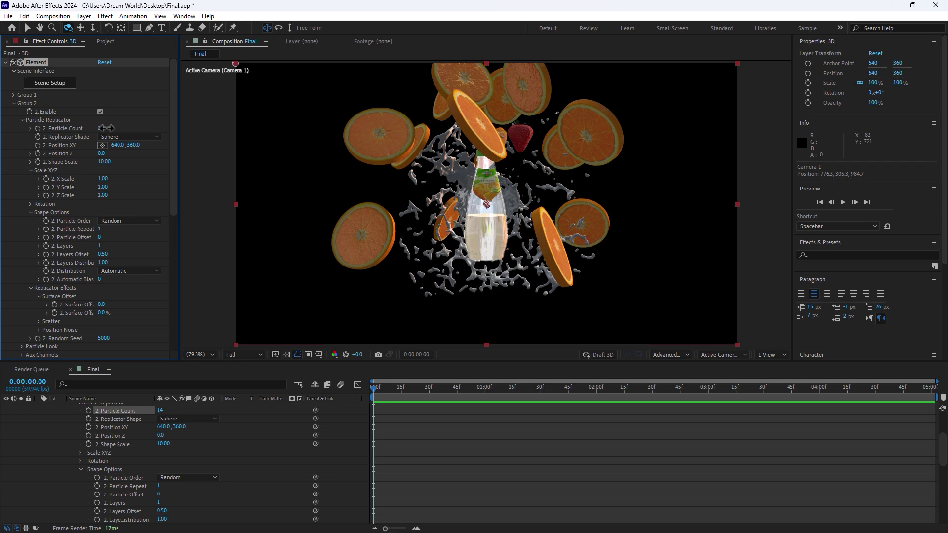
Step: Set Group 2's particle size to 6.90 and its size randomness to 100%, and orbit the camera slightly around the slices
left_click_drag(173, 161, 172, 203)
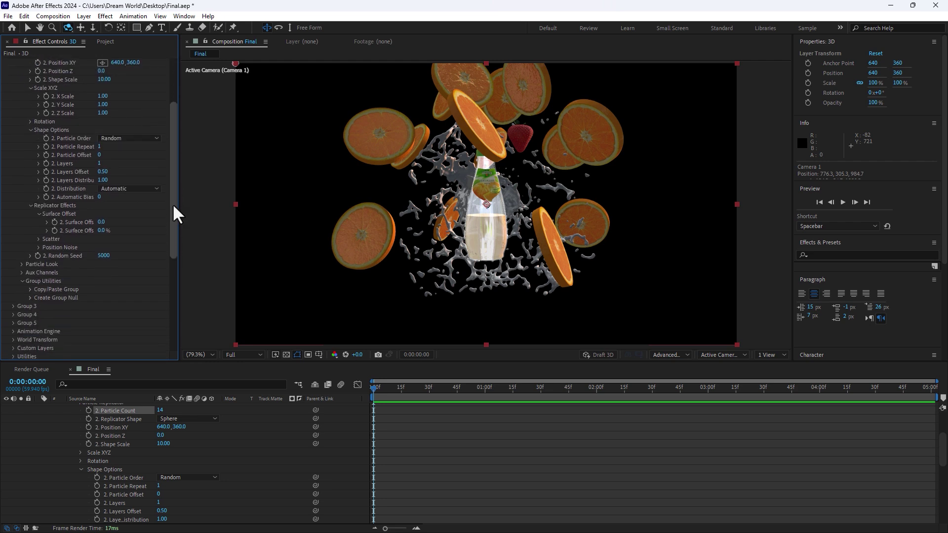
left_click(22, 264)
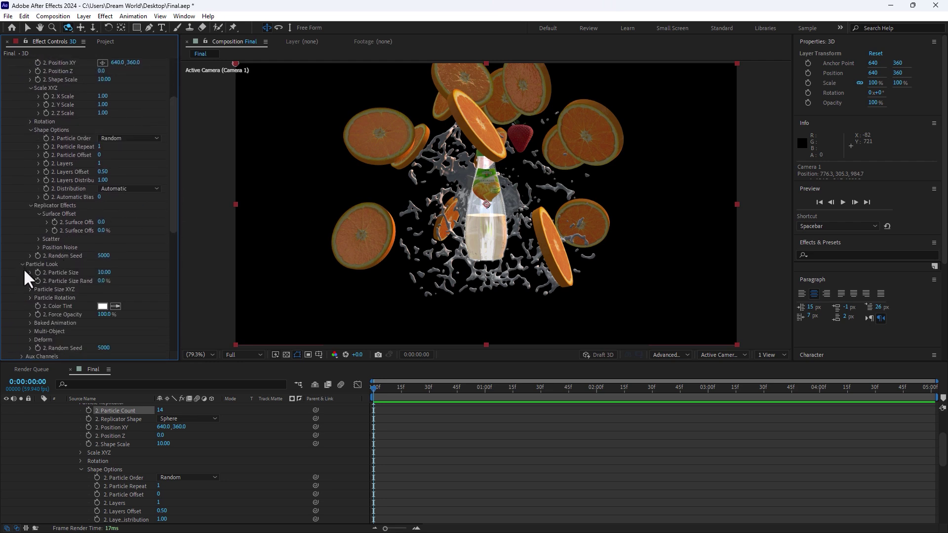
left_click_drag(102, 272, 176, 275)
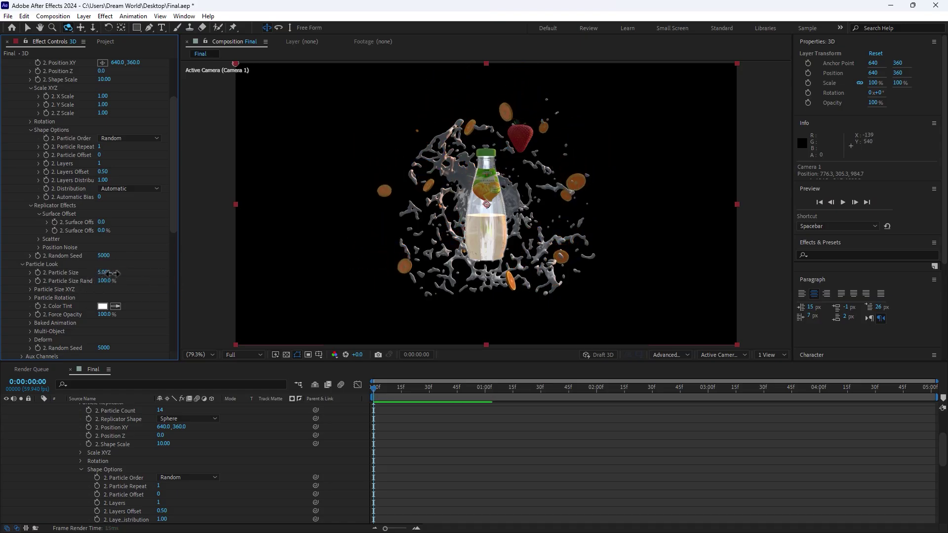
left_click_drag(113, 273, 119, 273)
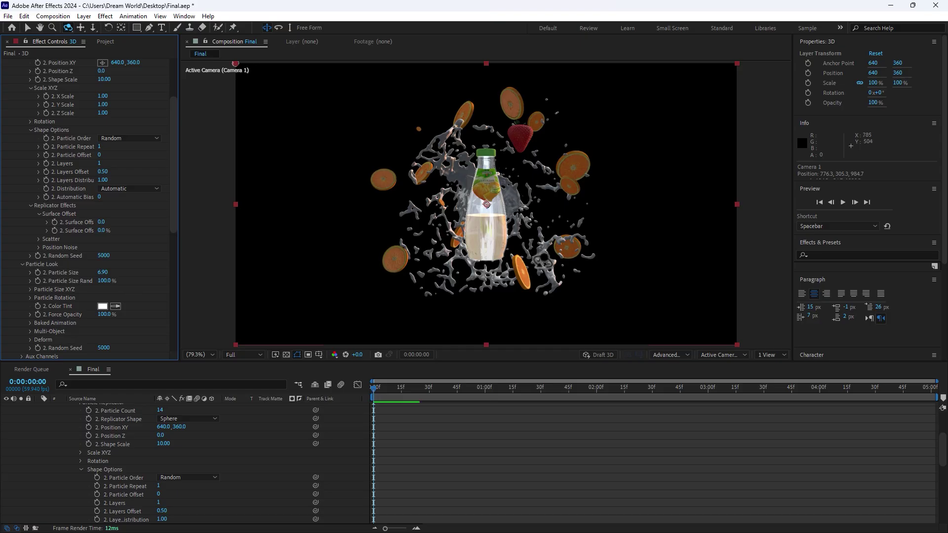
left_click_drag(543, 259, 474, 237)
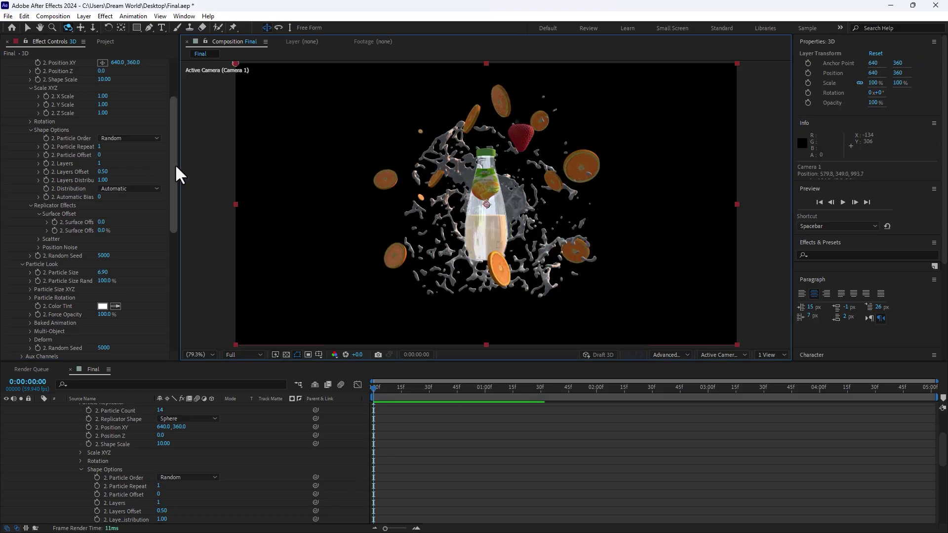
Step: Set Group 3's replicator shape to Sphere and its particle count to 25 to multiply the strawberries
left_click_drag(174, 164, 167, 110)
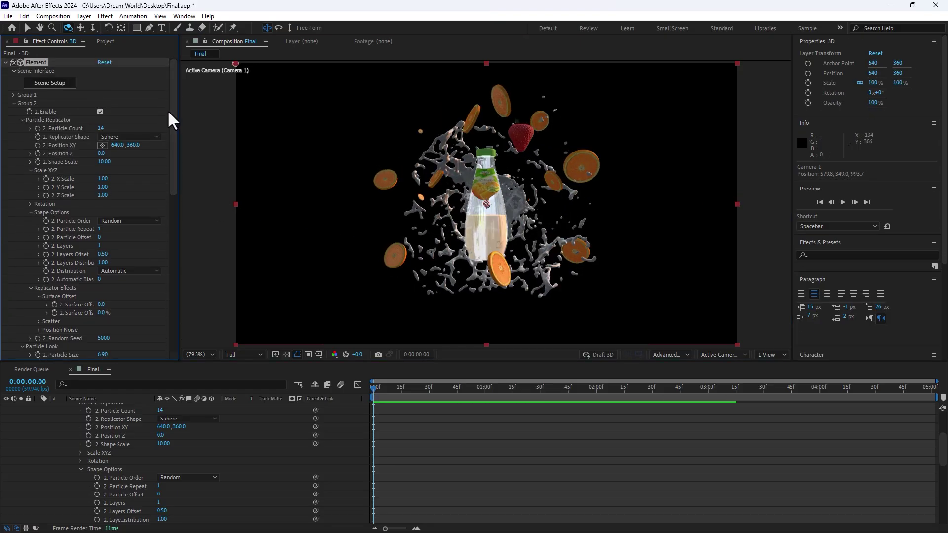
left_click(13, 102)
left_click(13, 112)
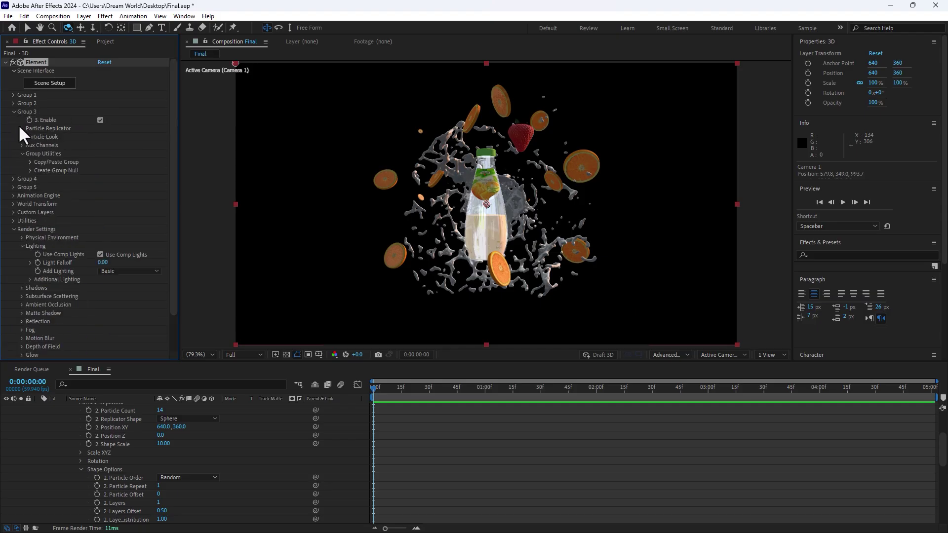
left_click(20, 128)
left_click(121, 145)
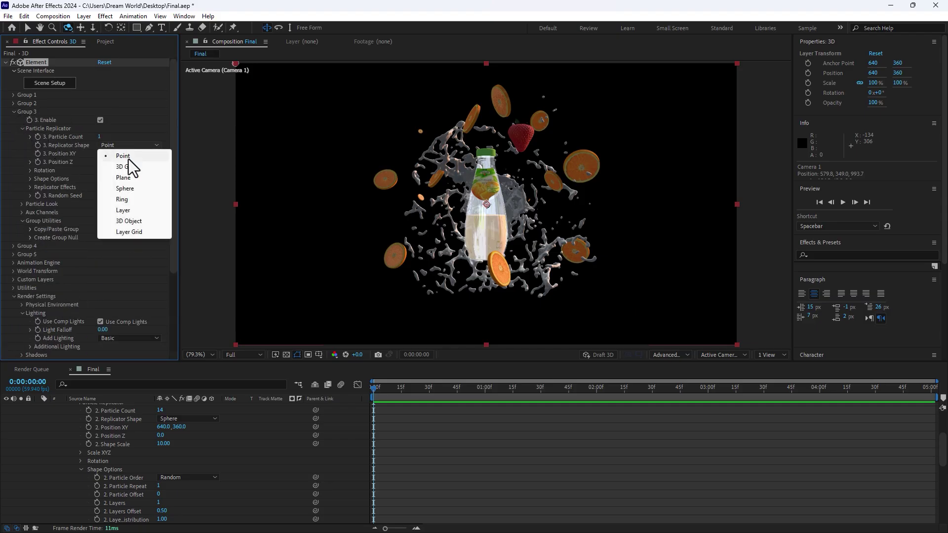
left_click(136, 185)
left_click_drag(103, 137, 113, 137)
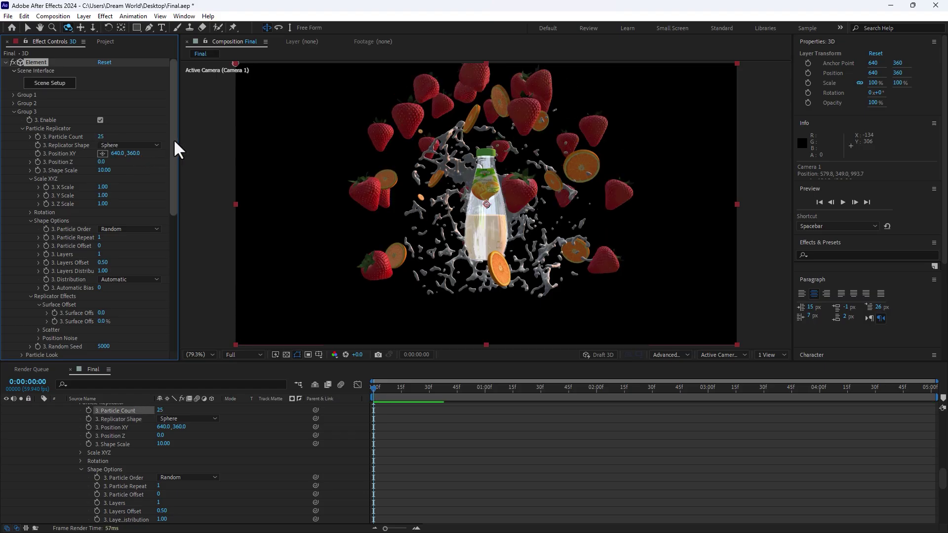
Step: Set Group 3's particle size to 8.70, its size randomness to 100% and its Particle Look random seed to 8500
left_click_drag(173, 148, 171, 218)
left_click(23, 215)
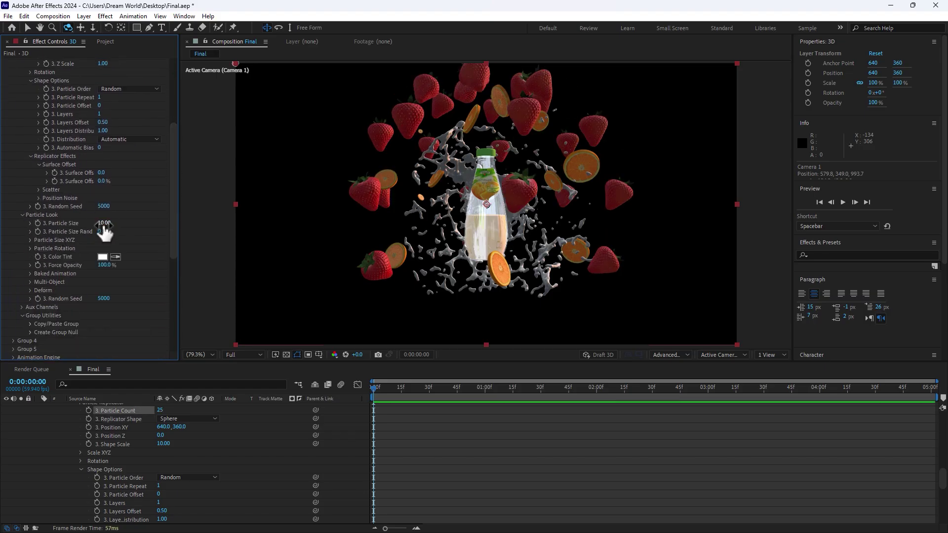
left_click_drag(102, 222, 200, 235)
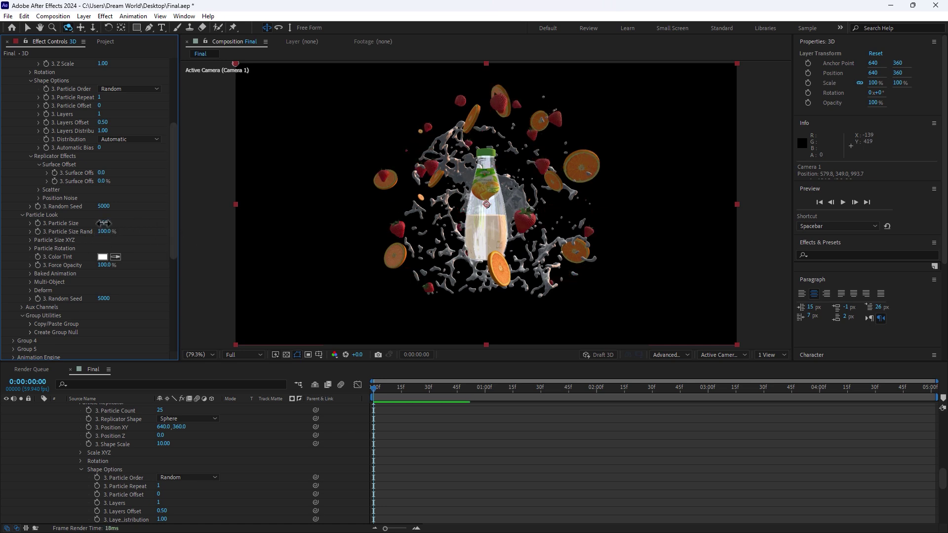
left_click_drag(104, 223, 112, 223)
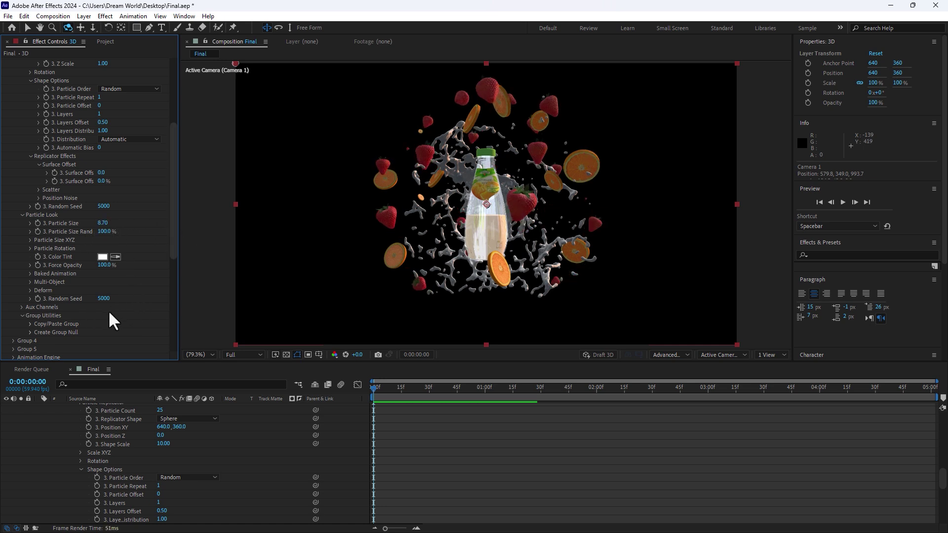
left_click_drag(103, 298, 117, 300)
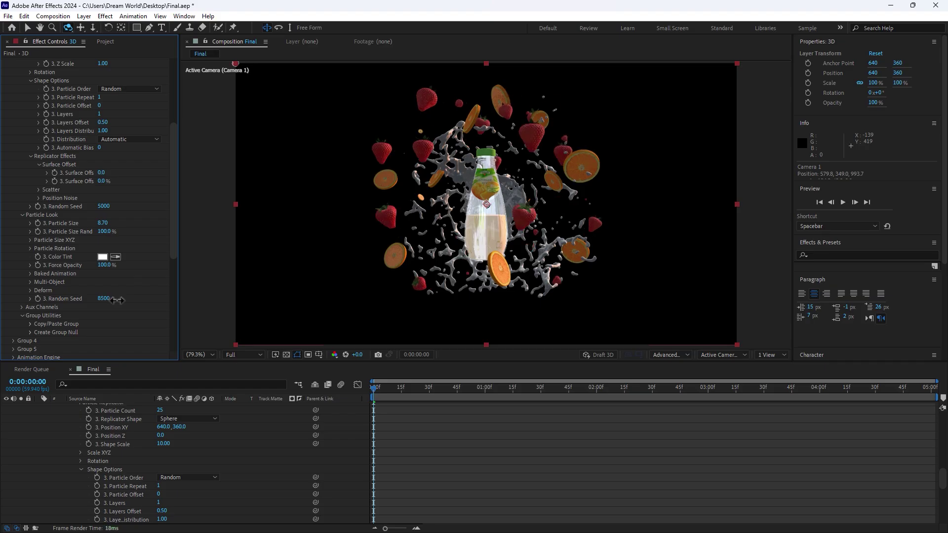
Step: Orbit the composition camera around the bottle to a raised side view of the fruit and splash
left_click_drag(396, 162, 427, 173)
left_click_drag(172, 148, 177, 80)
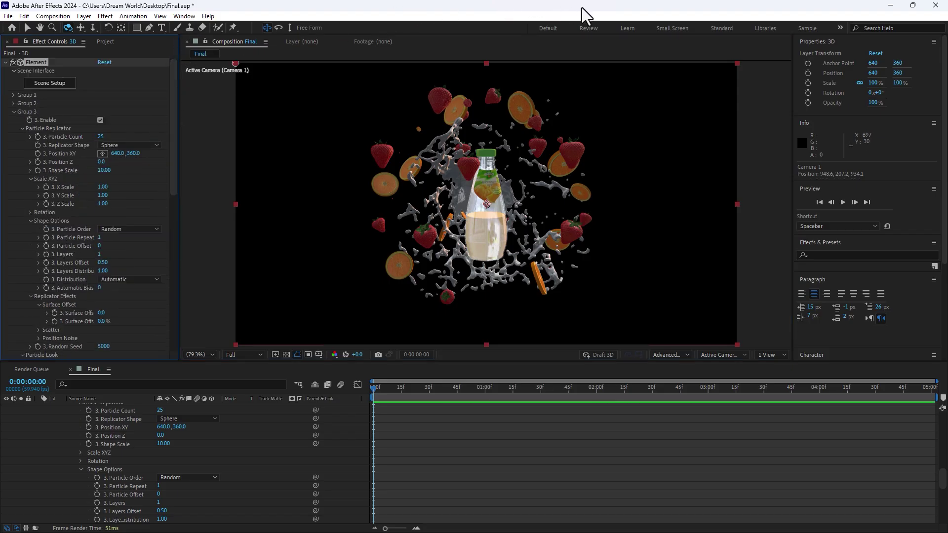
left_click_drag(360, 274, 355, 261)
Step: Open Element's scene setup and apply the red paint material from the Physical presets to the liquid_03 model
left_click(43, 84)
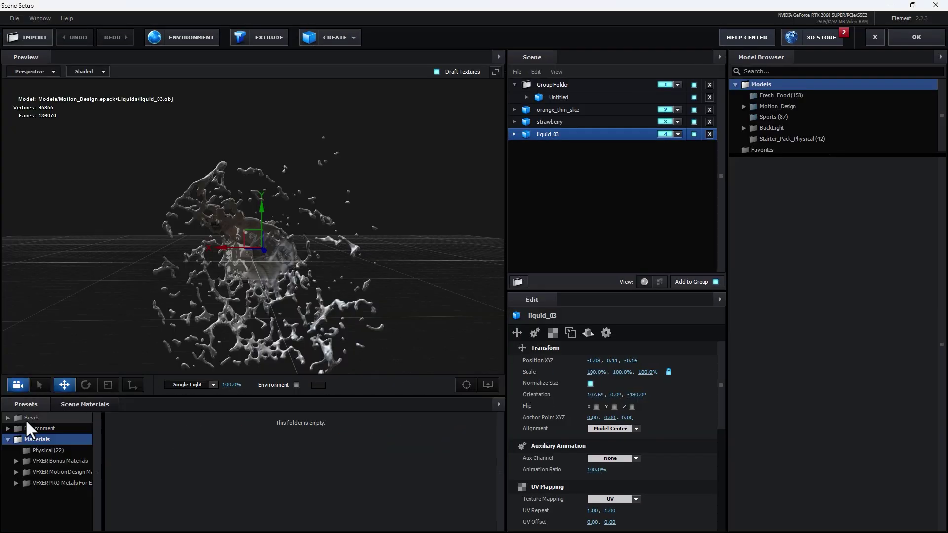
left_click(43, 450)
scroll(447, 439, "down", 3)
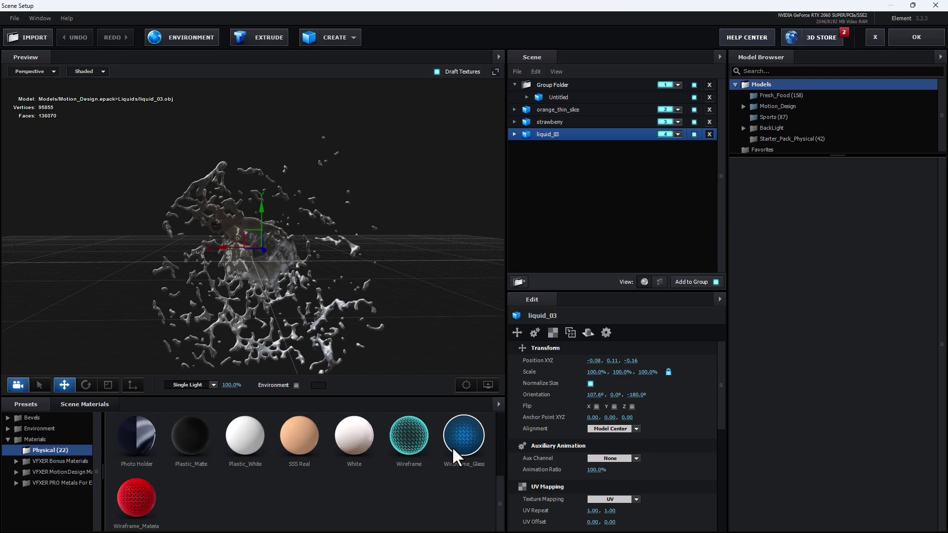
scroll(452, 447, "up", 5)
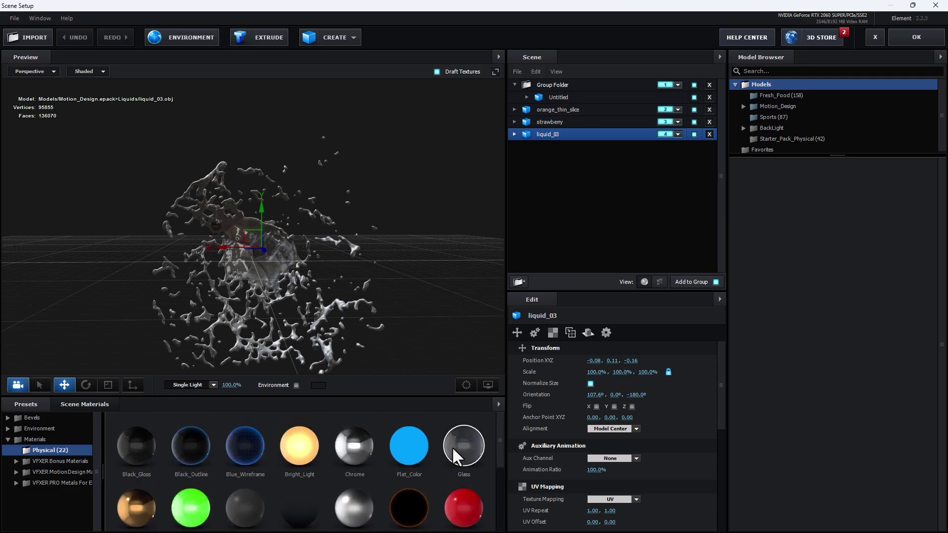
left_click(514, 135)
mouse_move(467, 494)
left_mouse_down()
mouse_move(585, 143)
mouse_move(572, 146)
left_mouse_up()
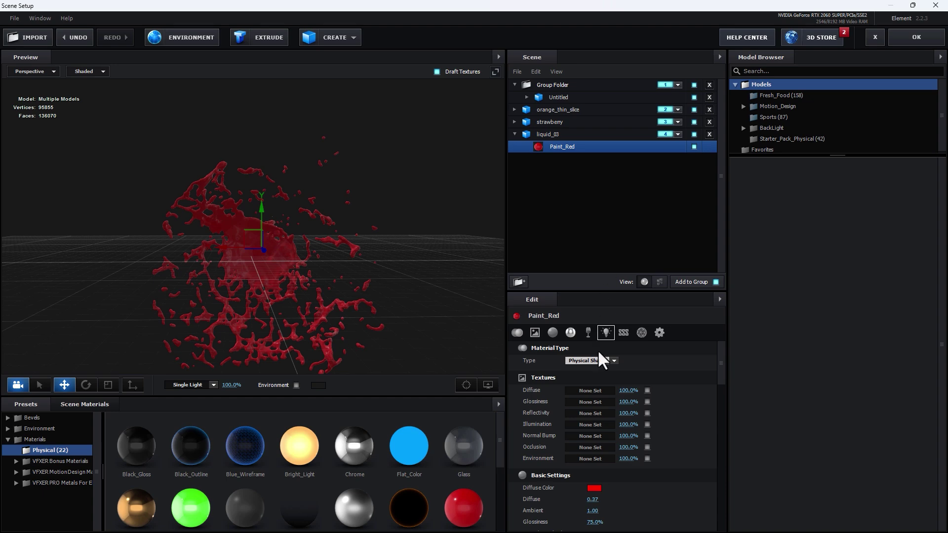
Step: Change the diffuse color of the liquid's Paint_Red material to orange, FFA800
left_click(594, 487)
left_click_drag(642, 499, 645, 515)
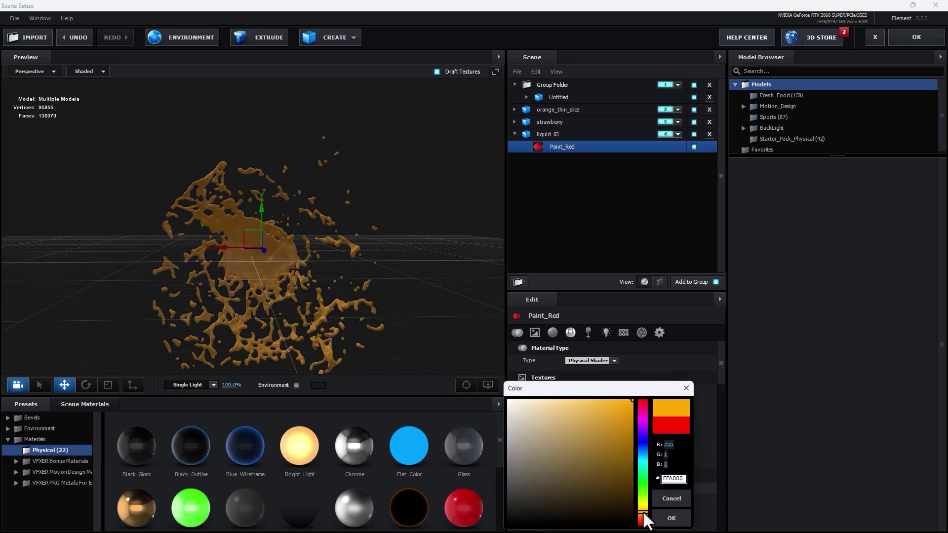
left_click(661, 516)
Step: Set the liquid material's refraction intensity to 27% and its refraction color to yellow
left_click(659, 332)
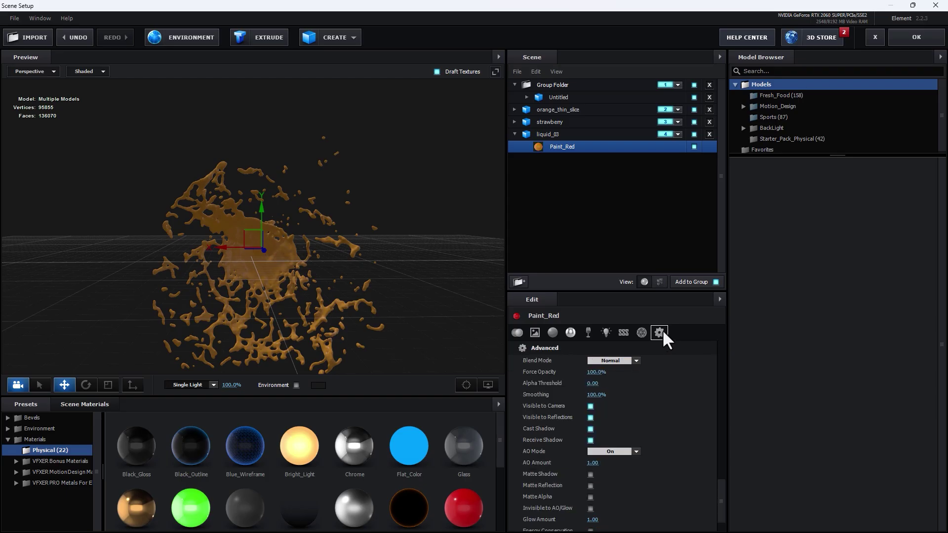
left_click(570, 330)
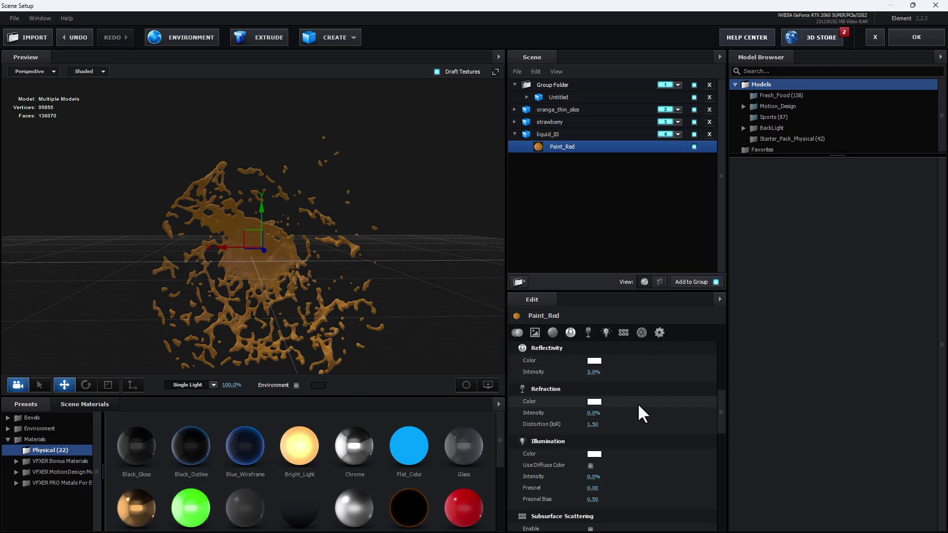
scroll(658, 478, "down", 1)
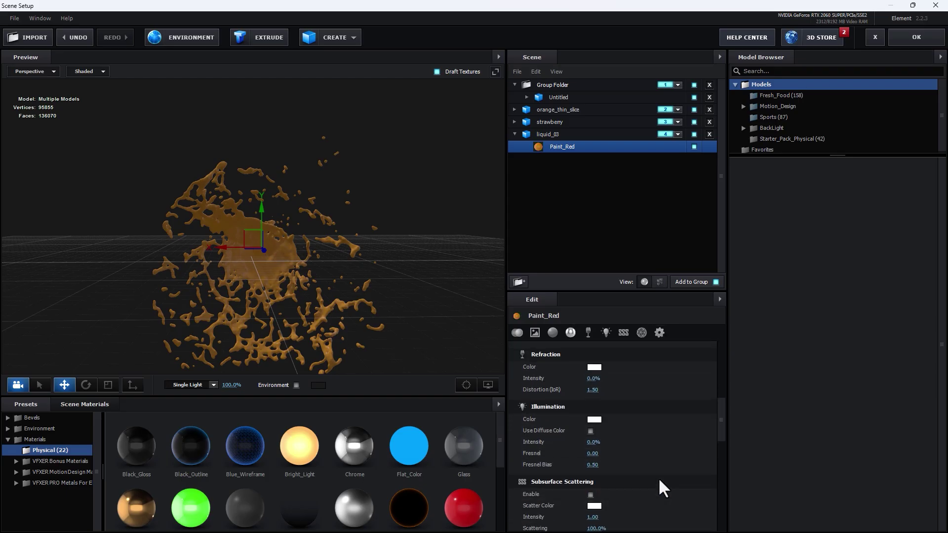
left_click_drag(596, 378, 610, 379)
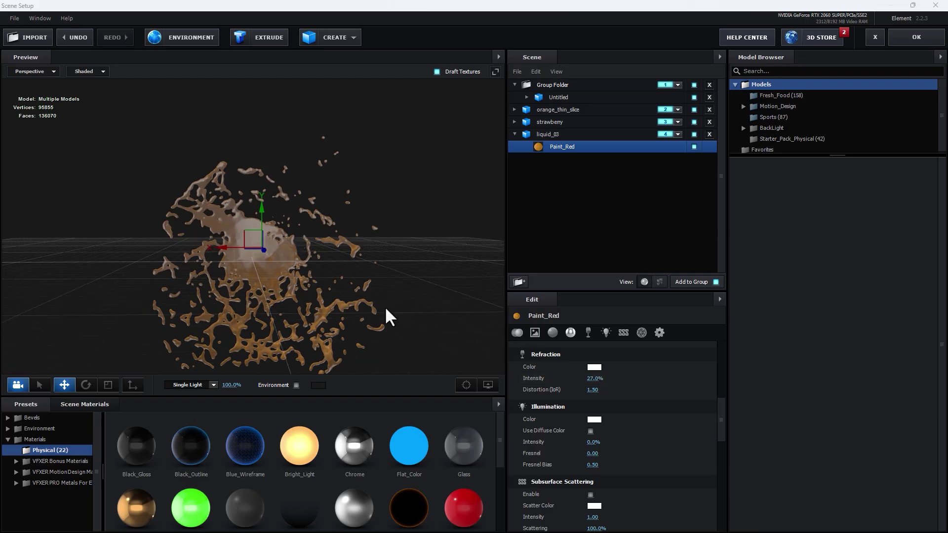
left_click_drag(387, 313, 493, 336)
left_click(594, 367)
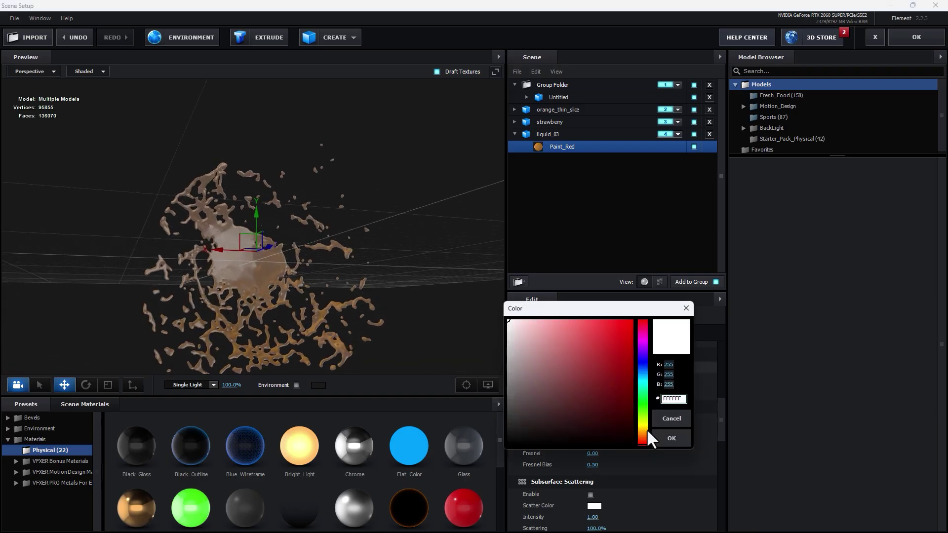
left_click(643, 431)
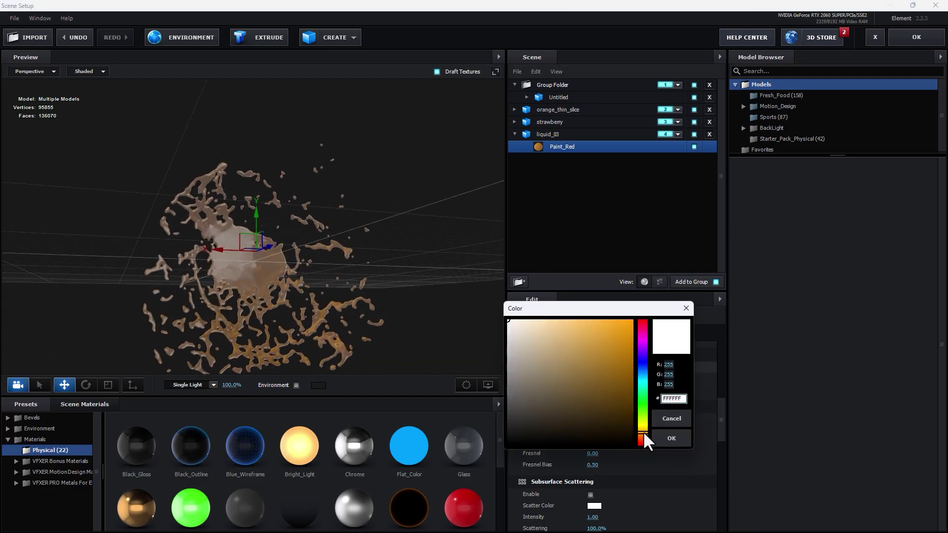
left_click_drag(642, 431, 644, 426)
left_click(671, 438)
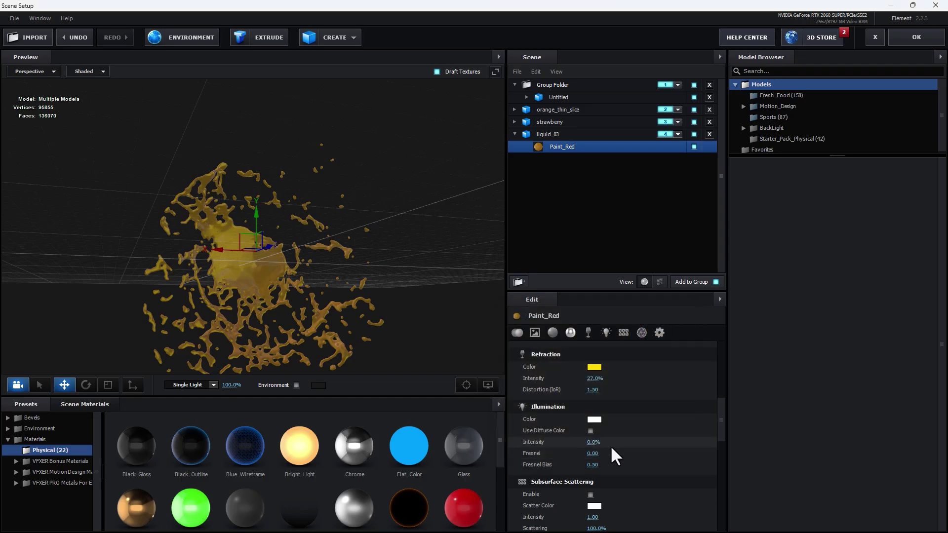
Step: Give the liquid material an orange illumination color with 43% intensity, and apply the scene setup changes
left_click_drag(595, 443, 599, 445)
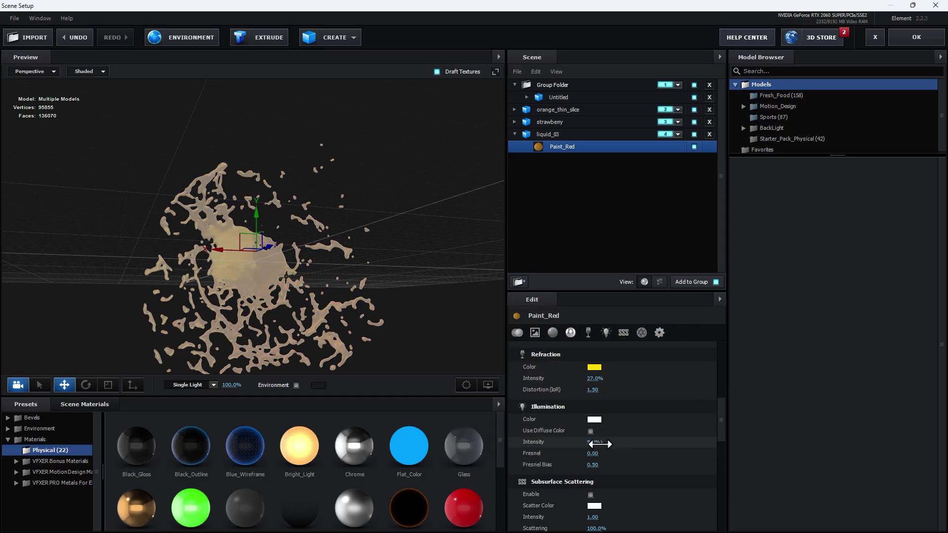
left_click(594, 419)
left_click(642, 486)
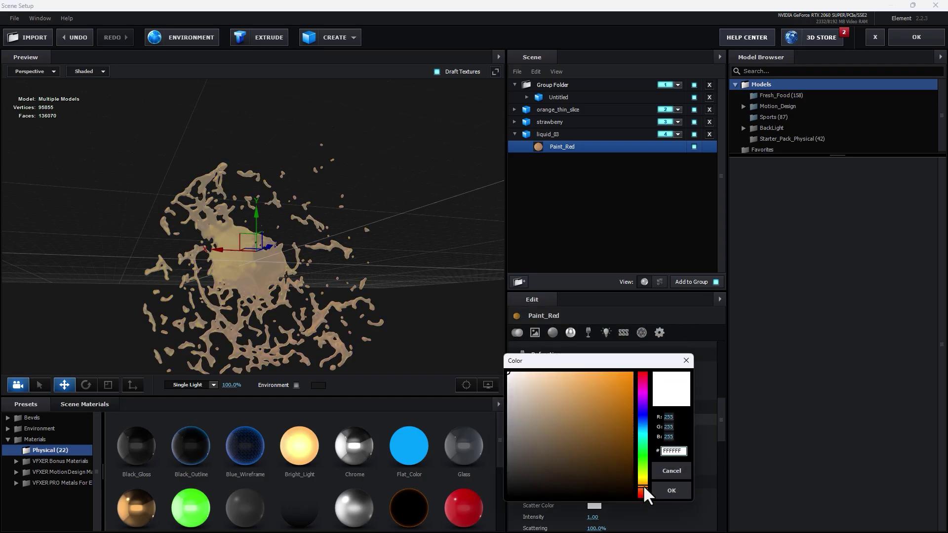
left_click_drag(630, 375, 664, 364)
left_click(679, 485)
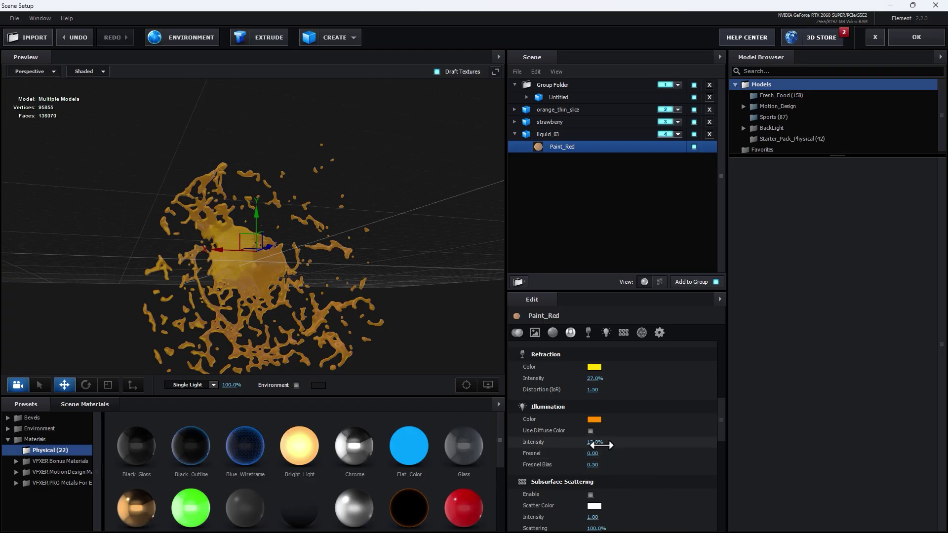
left_click_drag(603, 445, 615, 443)
left_click_drag(355, 310, 444, 296)
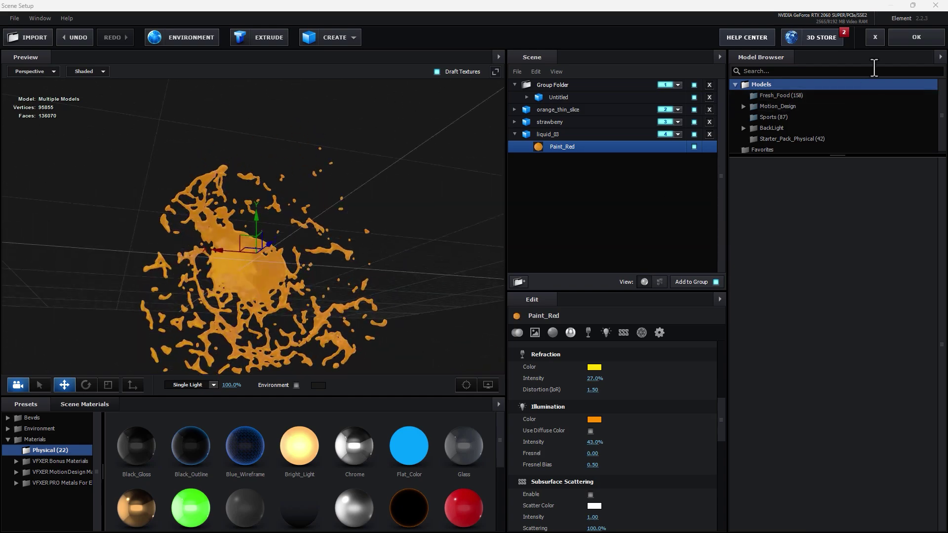
left_click(916, 37)
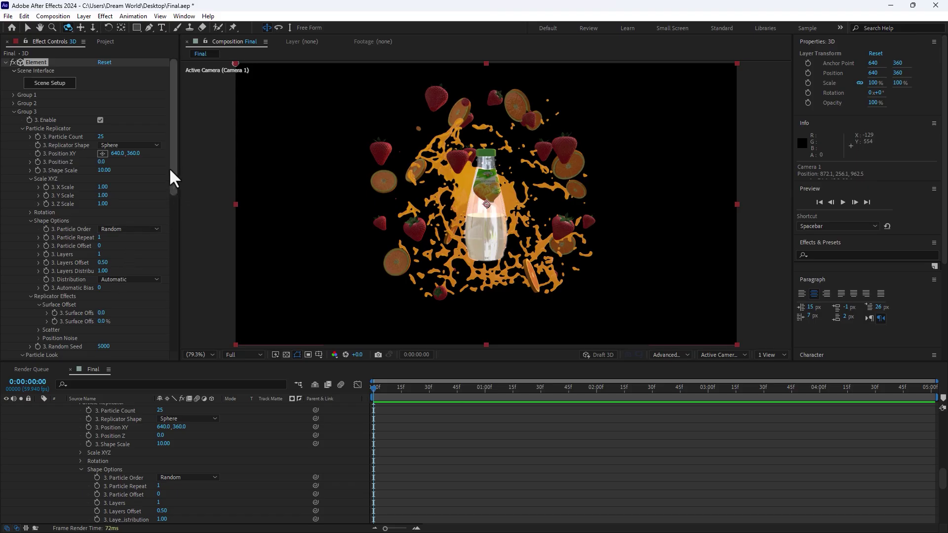
Step: Rotate Element's additional lighting to 141° in X, 3° in Y and 59° in Z
left_click_drag(178, 176, 182, 314)
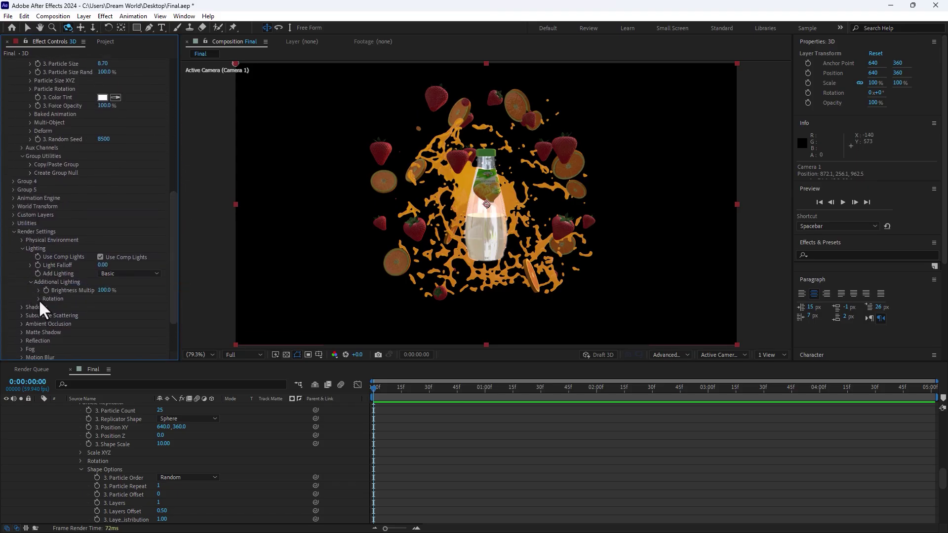
left_click(39, 299)
left_click_drag(136, 312, 174, 314)
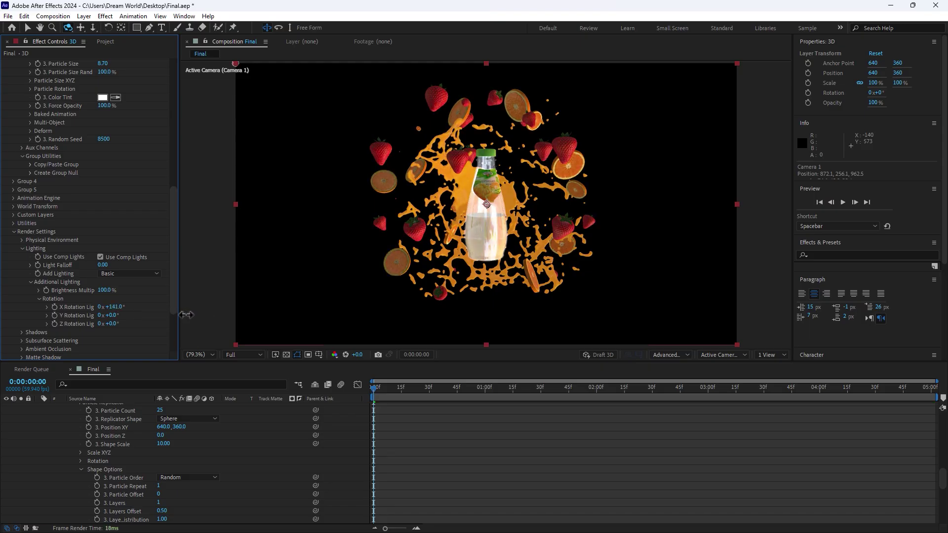
left_click_drag(114, 313, 128, 325)
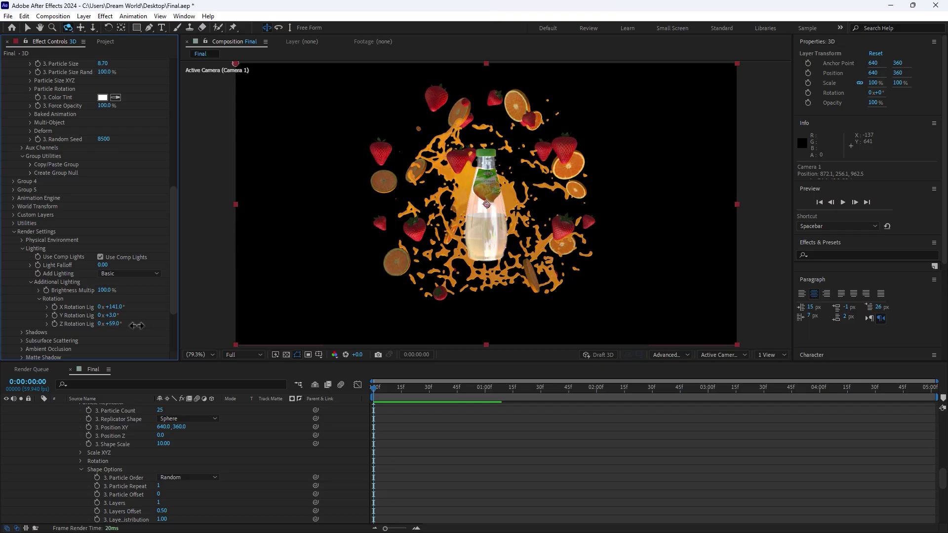
Step: Reopen the scene setup and set the bottle's Glass material to 10% refraction intensity and 1.46 distortion (IoR)
left_click_drag(175, 211, 176, 38)
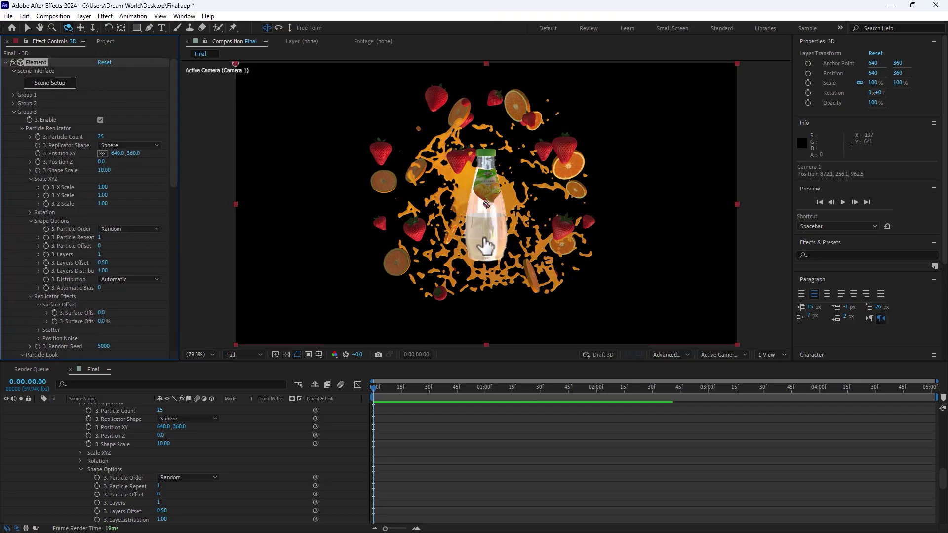
left_click(484, 247)
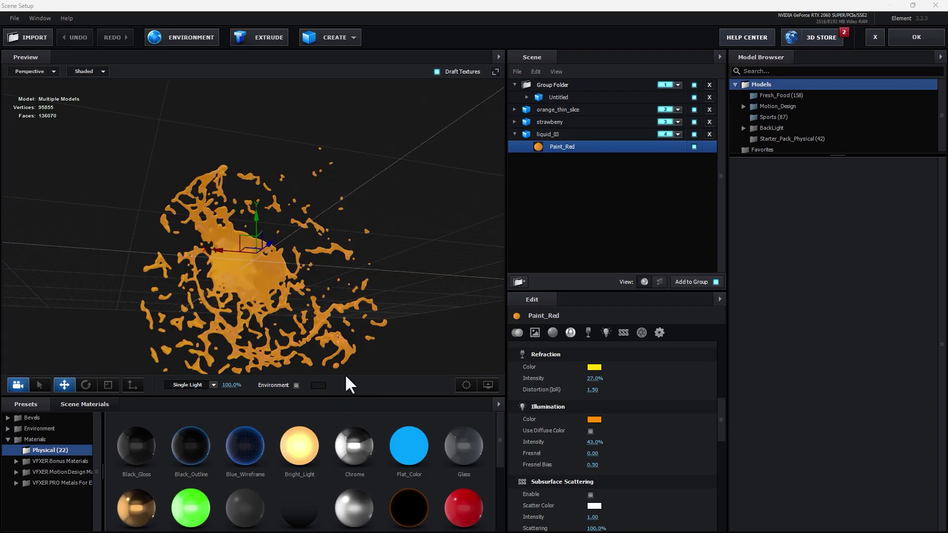
left_click(558, 97)
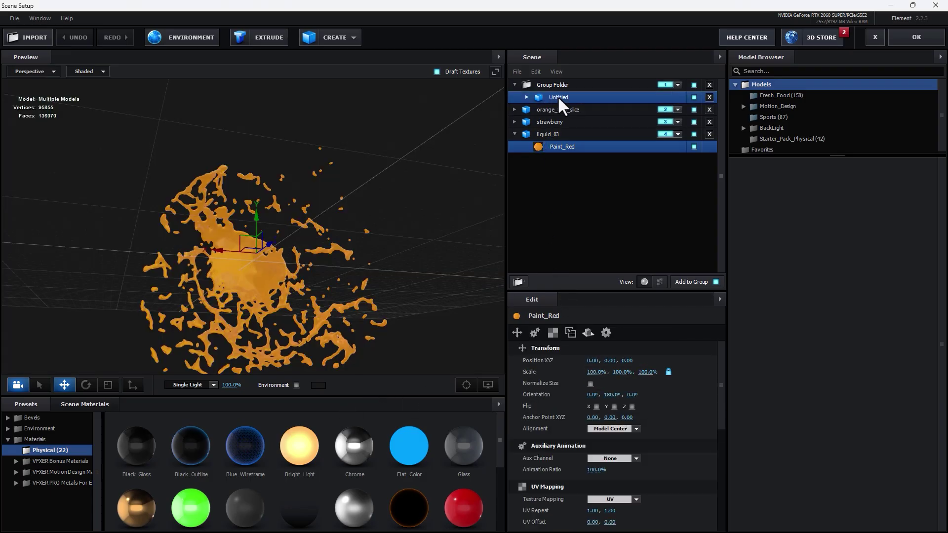
left_click(527, 97)
left_click(588, 146)
left_click_drag(413, 243, 285, 270)
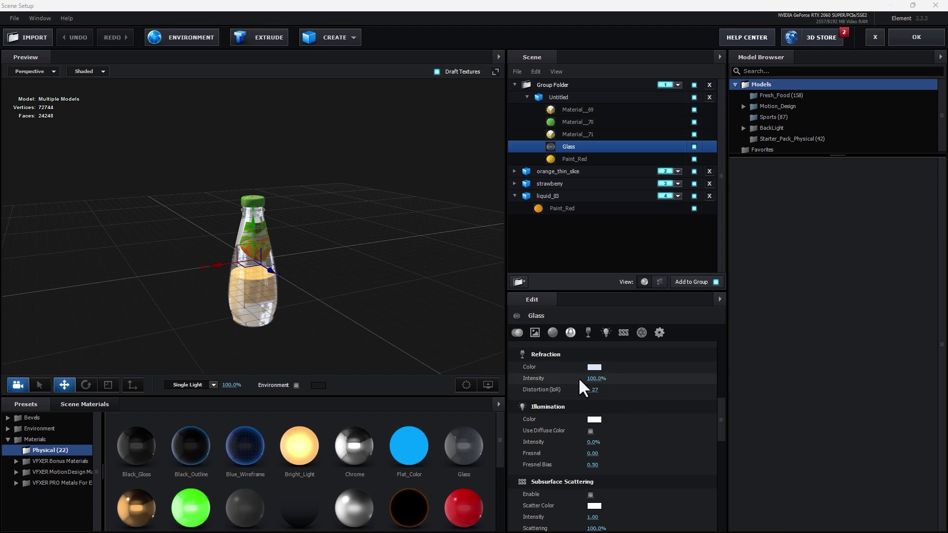
left_click_drag(594, 379, 557, 395)
left_click_drag(469, 364, 302, 303)
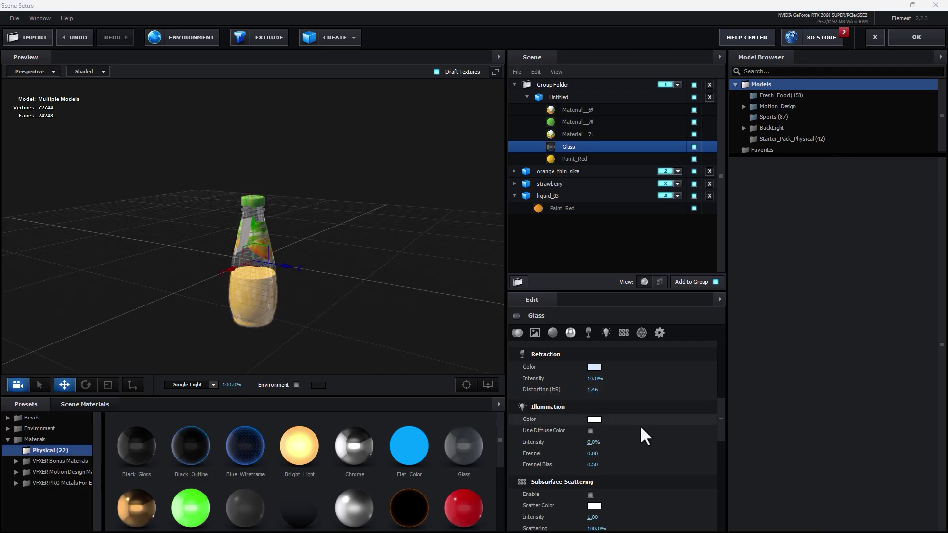
mouse_move(593, 442)
left_mouse_down()
mouse_move(621, 443)
mouse_move(591, 446)
left_mouse_up()
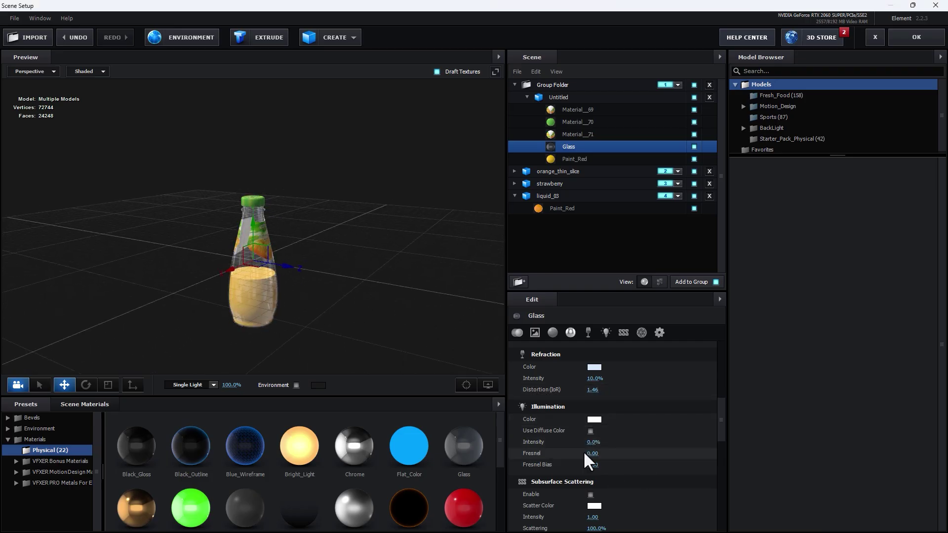
Step: Set the bottle Glass material's reflectivity intensity to 5%
scroll(635, 474, "up", 2)
scroll(639, 476, "up", 3)
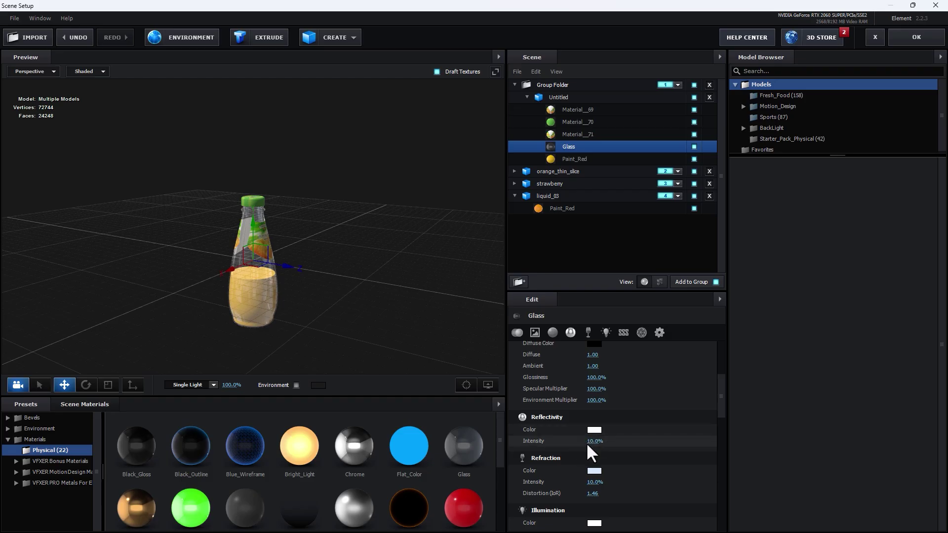
left_click_drag(590, 443, 593, 443)
mouse_move(328, 302)
left_mouse_down()
mouse_move(275, 311)
mouse_move(317, 309)
left_mouse_up()
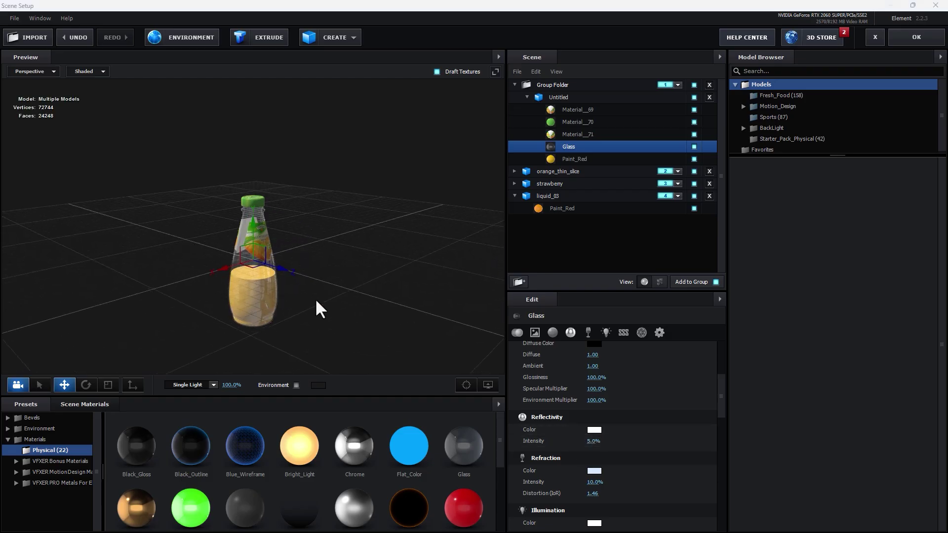
Step: Set the Glass material's Force Opacity to 41% and its Alpha Threshold to 0.07
left_click(660, 333)
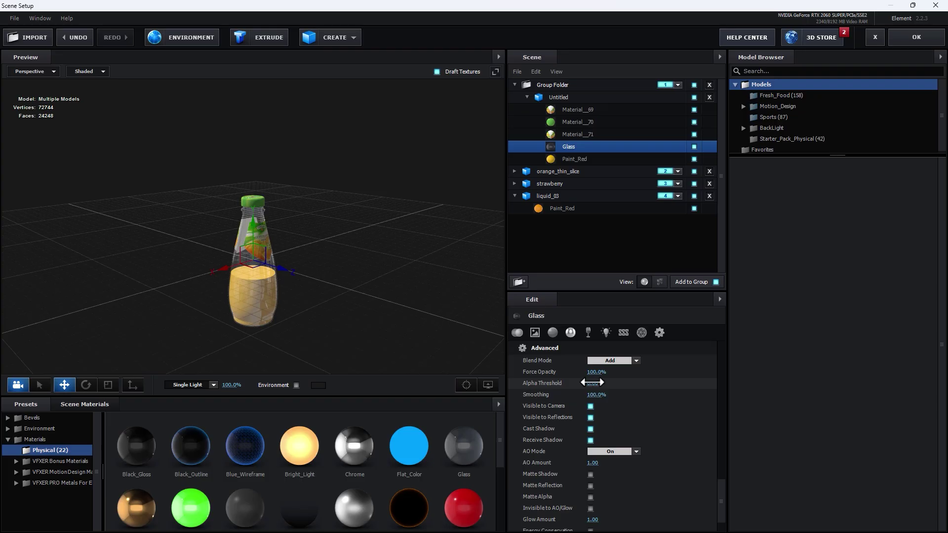
left_click_drag(595, 372, 574, 380)
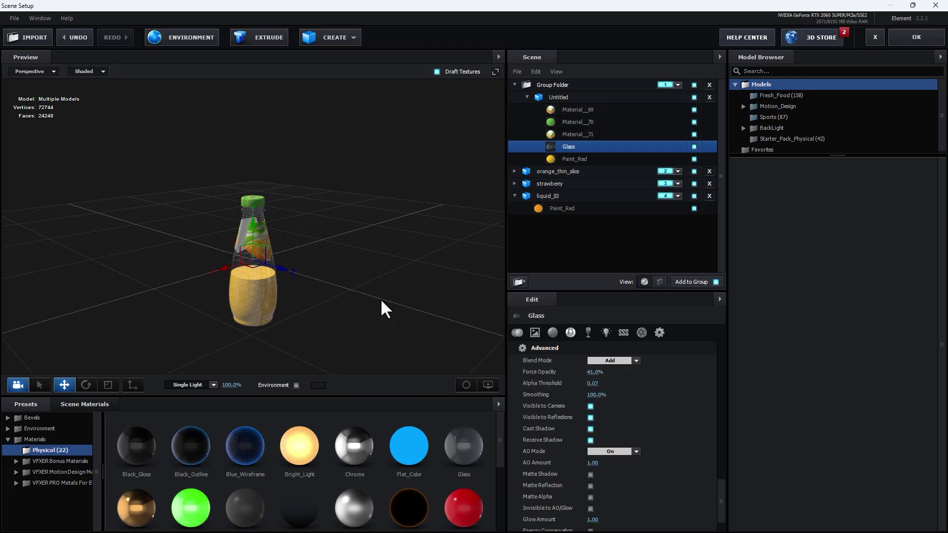
left_click_drag(380, 299, 357, 285)
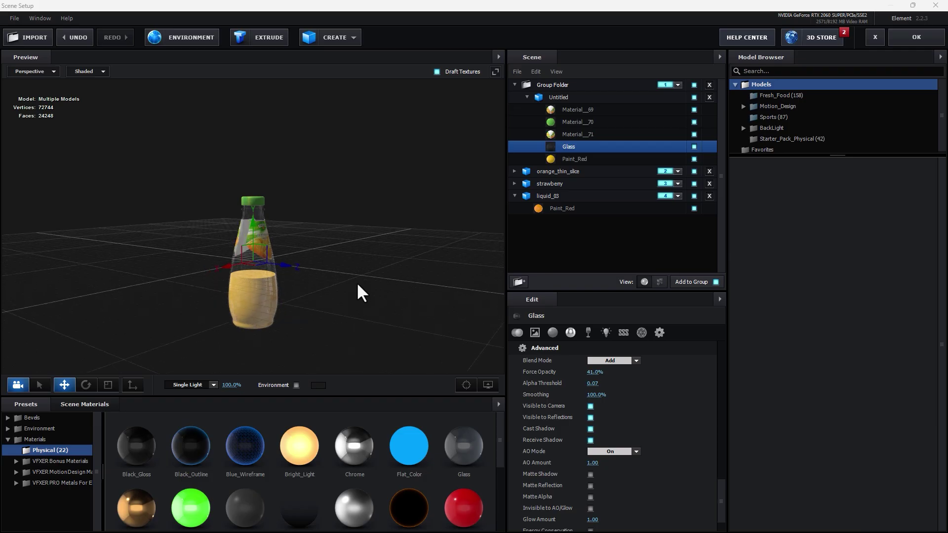
Step: Copy the liquid_03 material onto the bottle's Paint_Red juice material and set the juice's reflectivity intensity to 31%
left_click(564, 206)
right_click(565, 206)
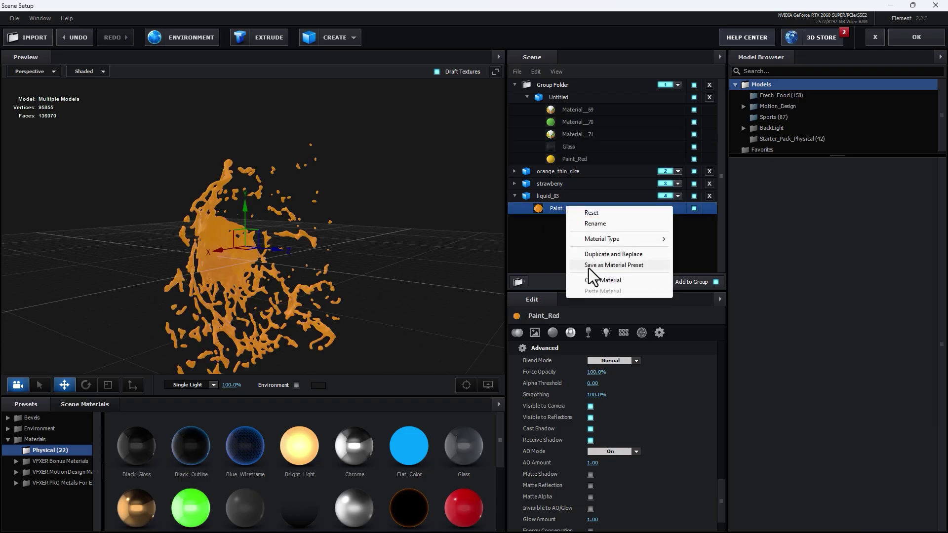
left_click(602, 280)
left_click(567, 159)
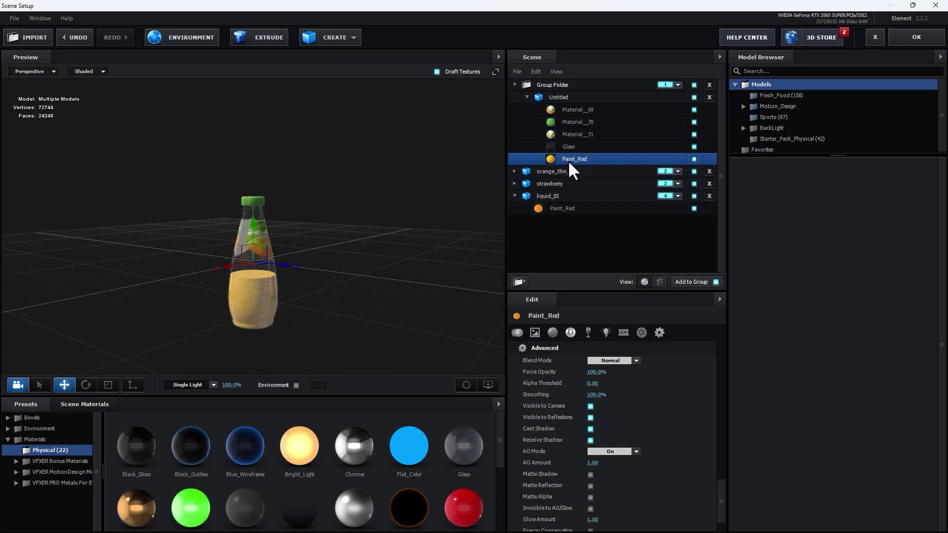
right_click(567, 159)
left_click(595, 244)
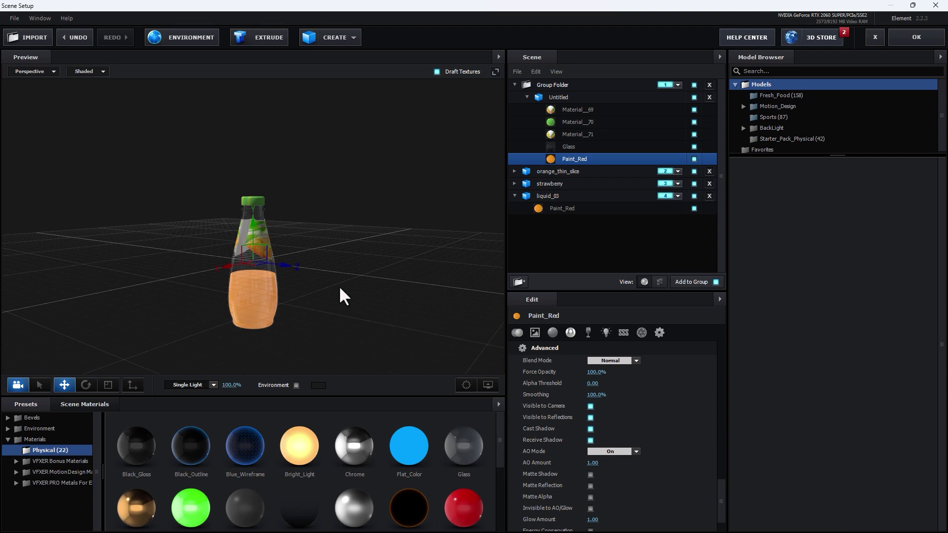
left_click_drag(340, 288, 342, 290)
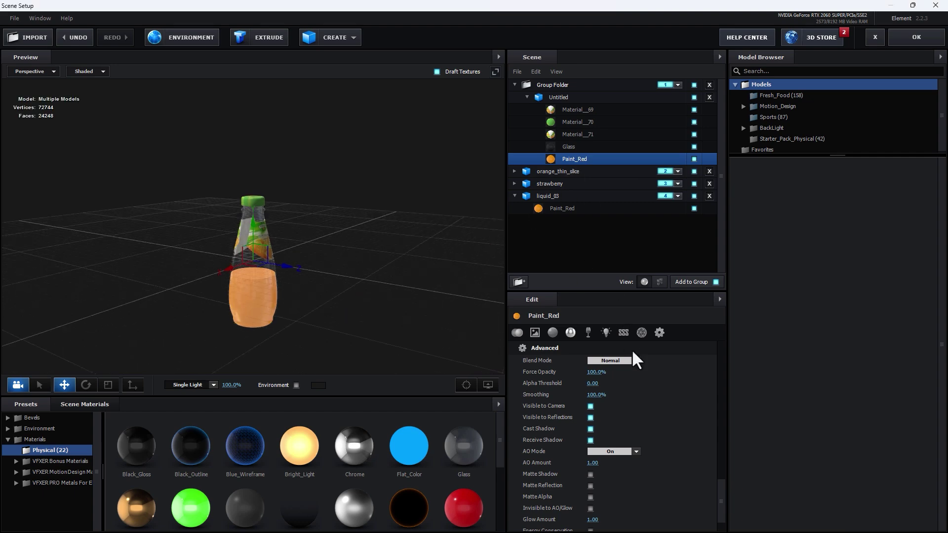
left_click(581, 335)
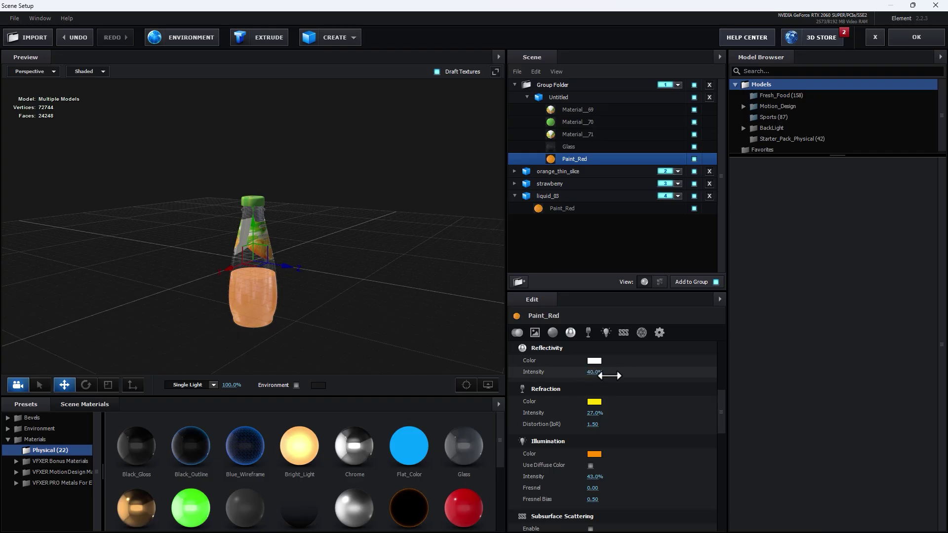
left_click_drag(486, 364, 380, 334)
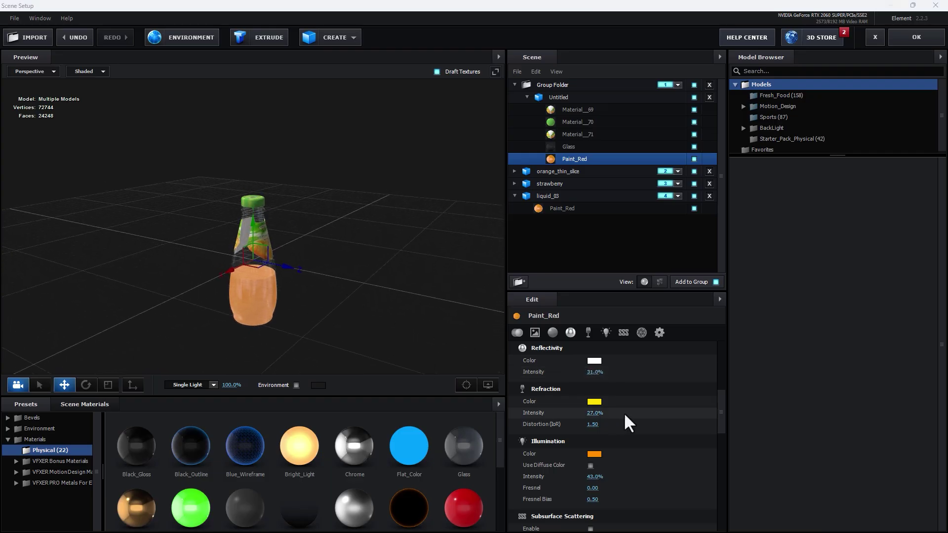
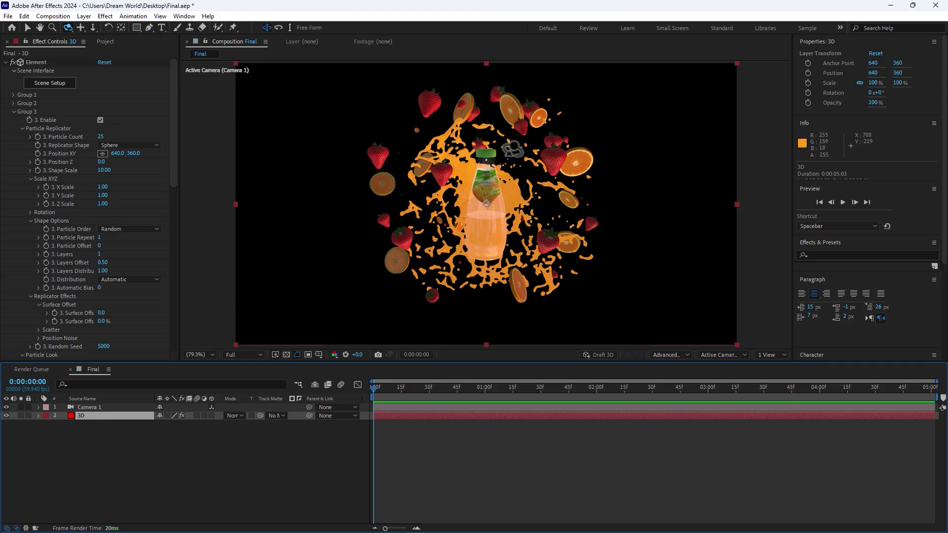
Step: Collapse Element's Group 3 and Render Settings parameters and save the project
left_click(117, 109)
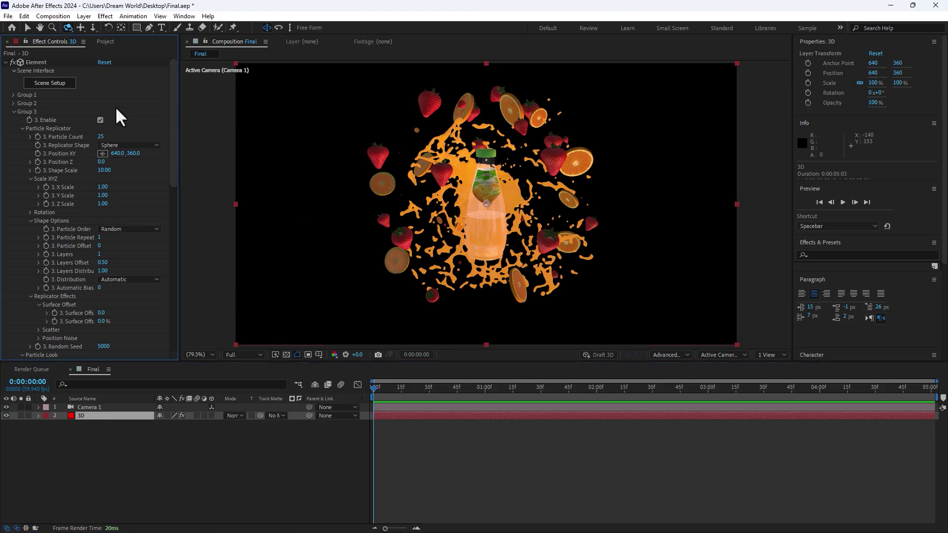
left_click(12, 111)
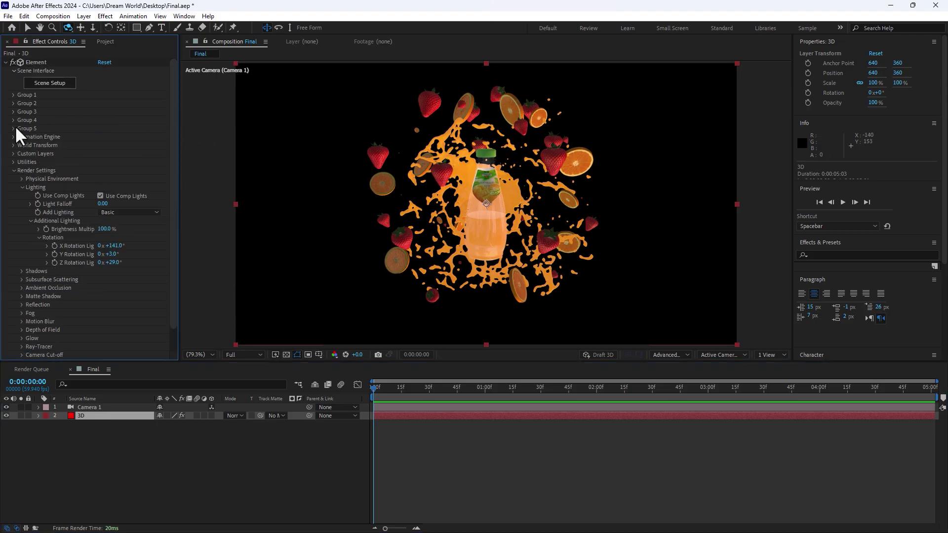
left_click(13, 171)
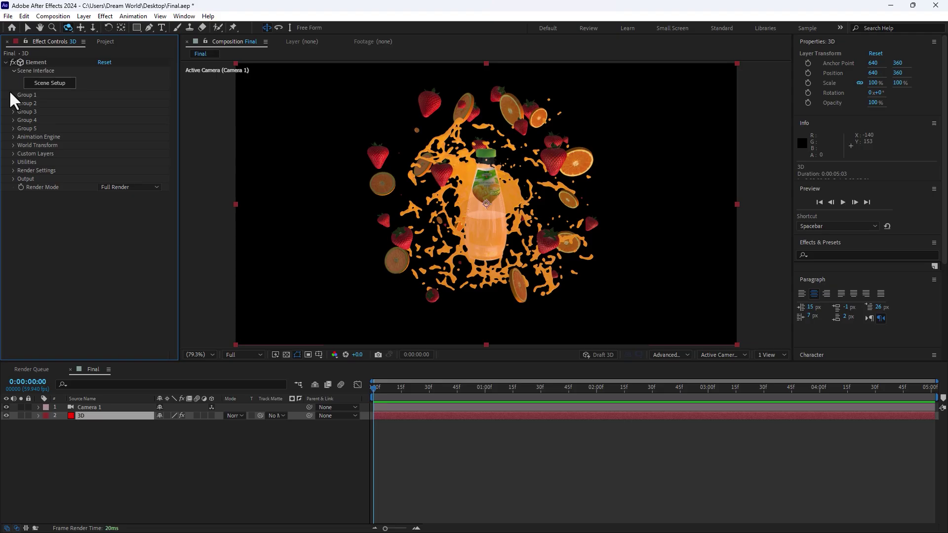
key("ctrl+s")
Step: Hide the orange slices and strawberries by setting Force Opacity to 0% for Group 2 and Group 3
left_click(13, 103)
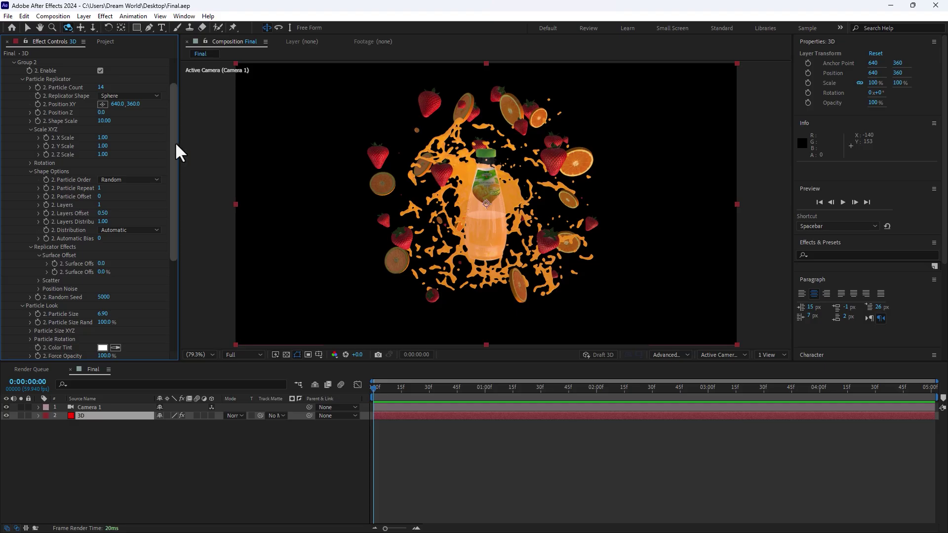
left_click_drag(175, 141, 173, 242)
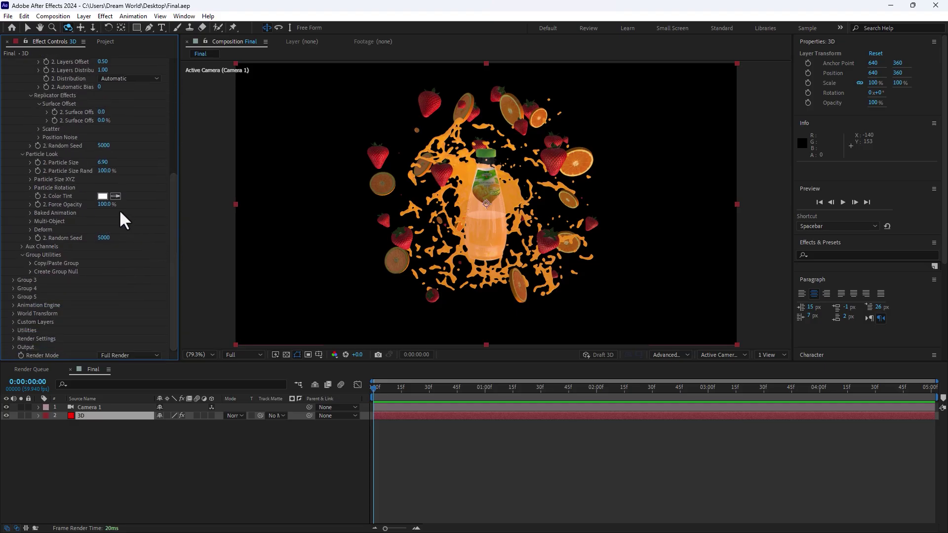
left_click_drag(101, 205, 108, 185)
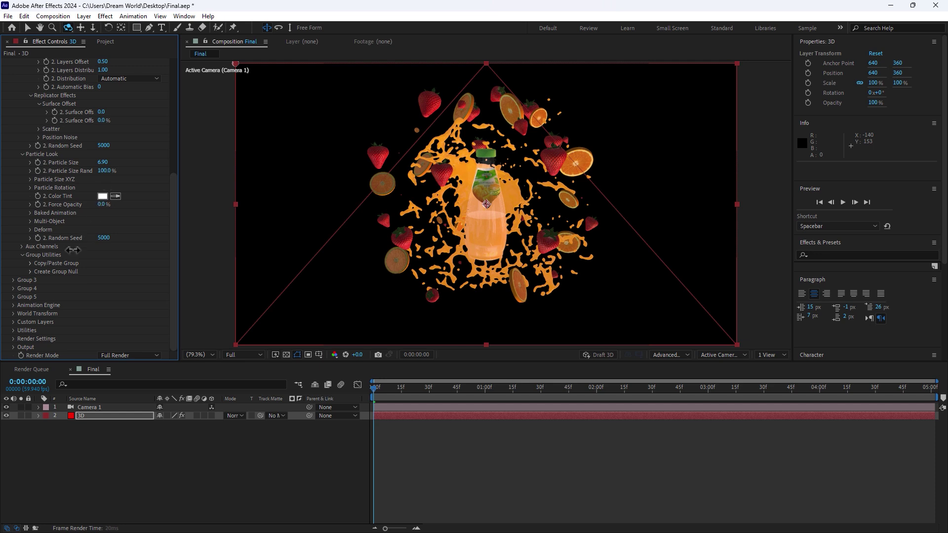
left_click(13, 280)
scroll(139, 285, "down", 5)
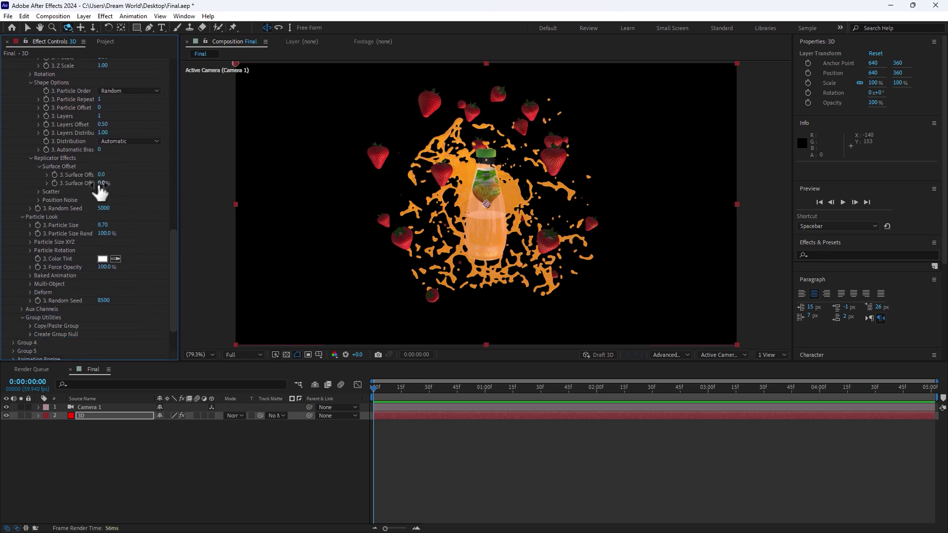
left_click_drag(102, 269, 59, 356)
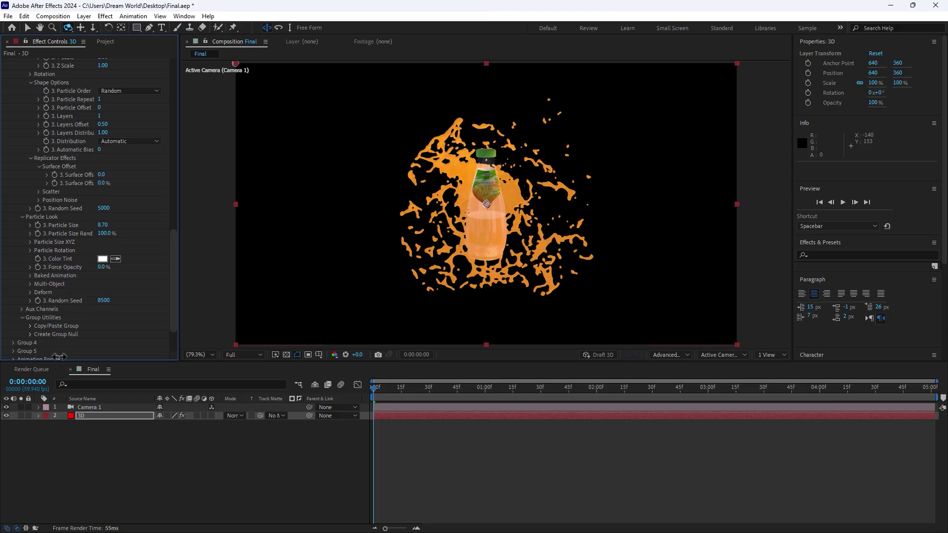
Step: Hide the juice splash by setting Group 4's Particle Size to 0
scroll(147, 290, "down", 2)
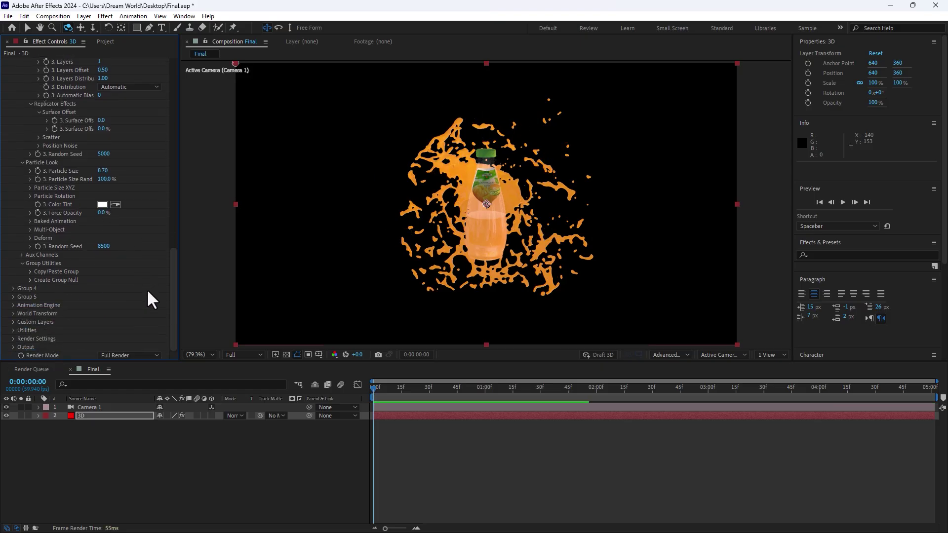
left_click(12, 289)
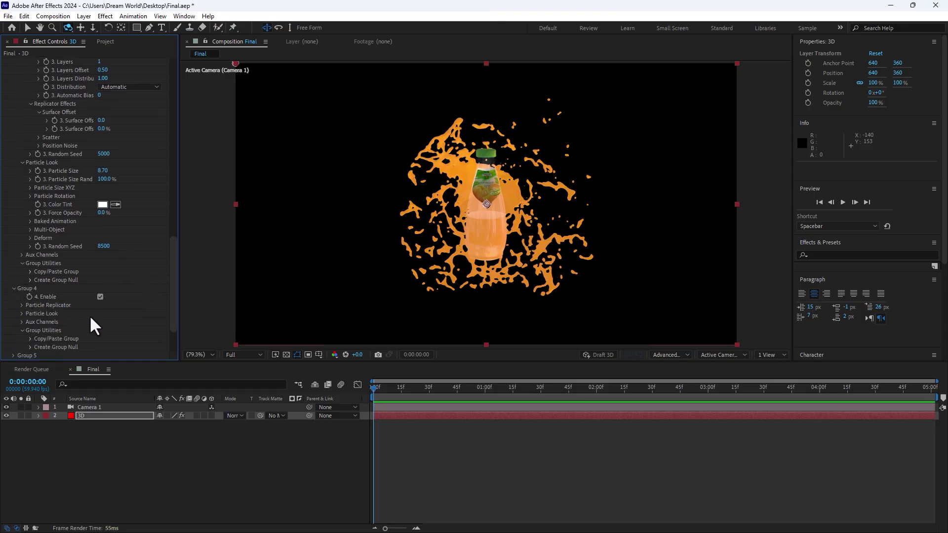
left_click(21, 313)
scroll(140, 310, "down", 2)
scroll(150, 281, "down", 1)
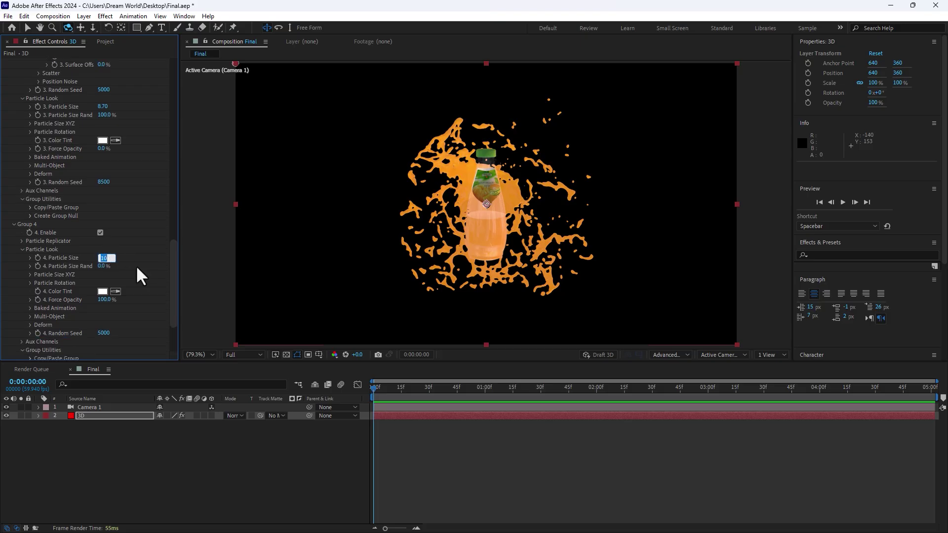
type("0")
key("Return")
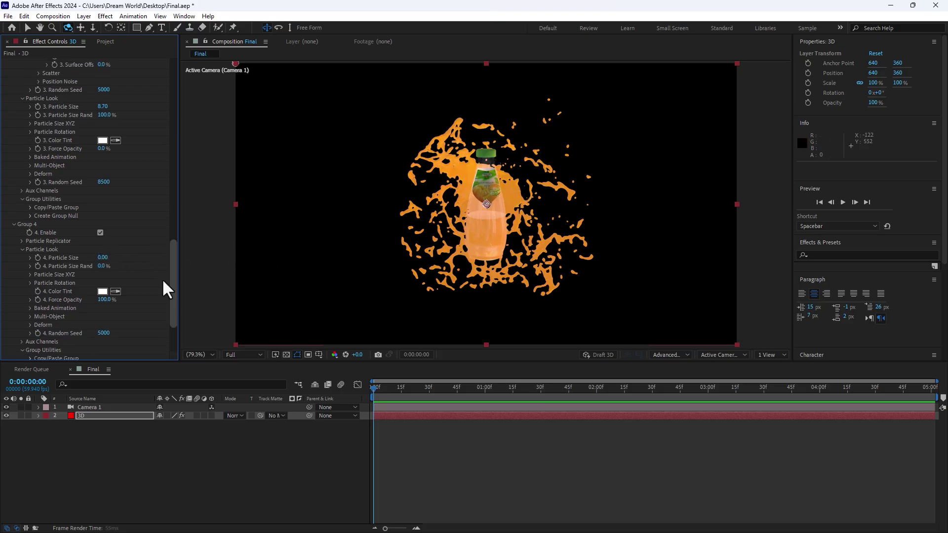
mouse_move(412, 218)
left_mouse_down()
mouse_move(439, 234)
mouse_move(423, 216)
left_mouse_up()
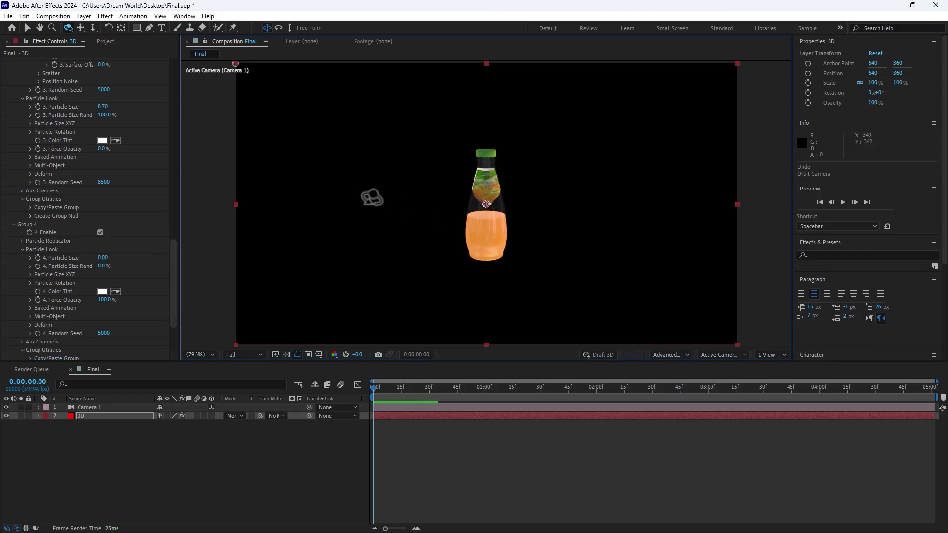
Step: Lower the bottle by setting Group 1's replicator Position XY to 640, 663
left_click_drag(173, 255, 175, 49)
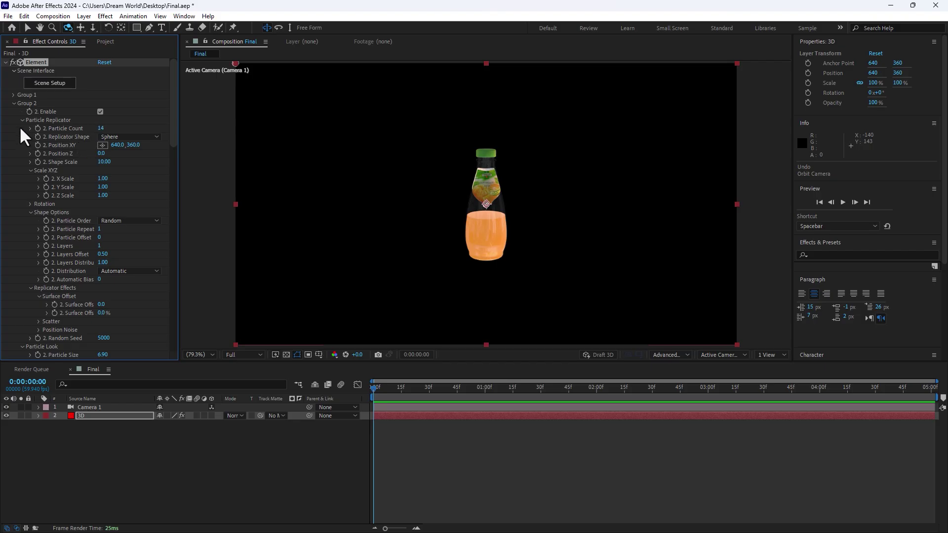
left_click(13, 95)
left_click(22, 111)
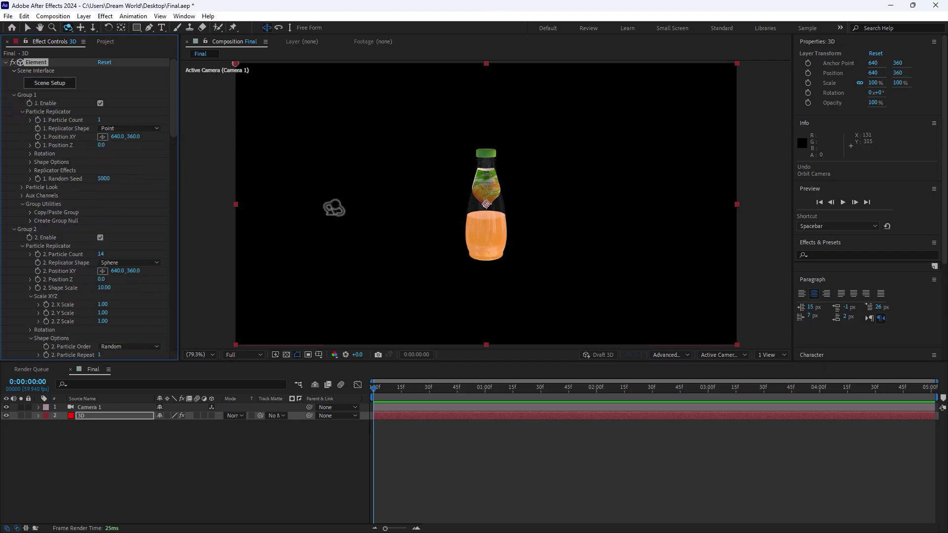
key("super")
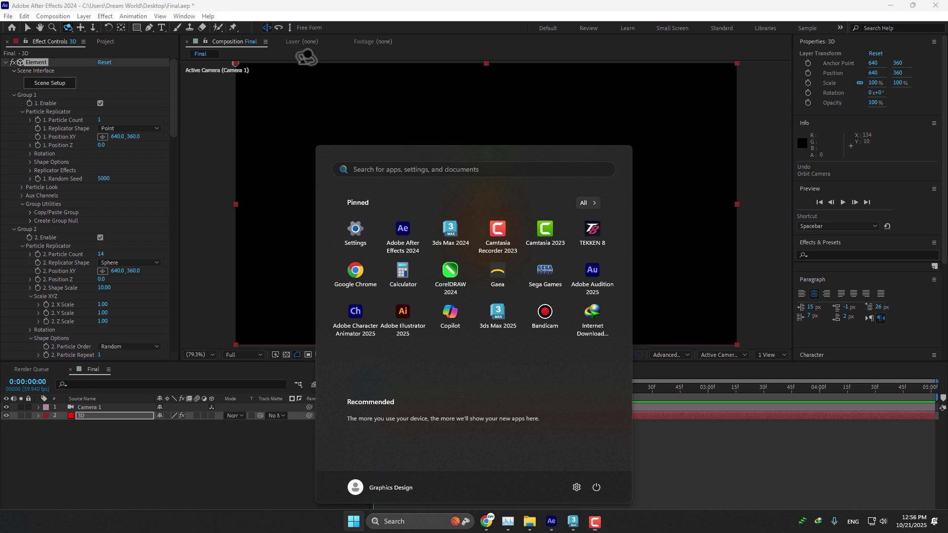
left_click(403, 4)
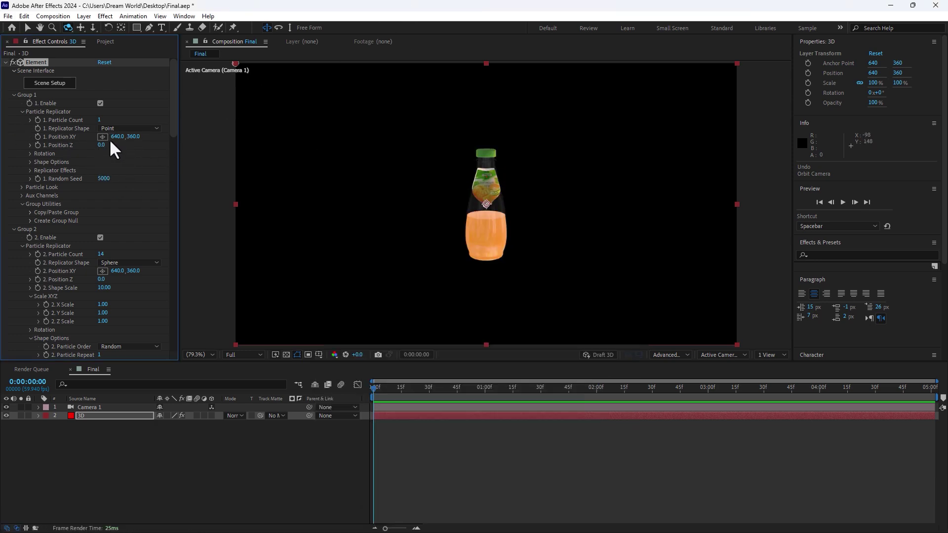
left_click_drag(133, 136, 311, 108)
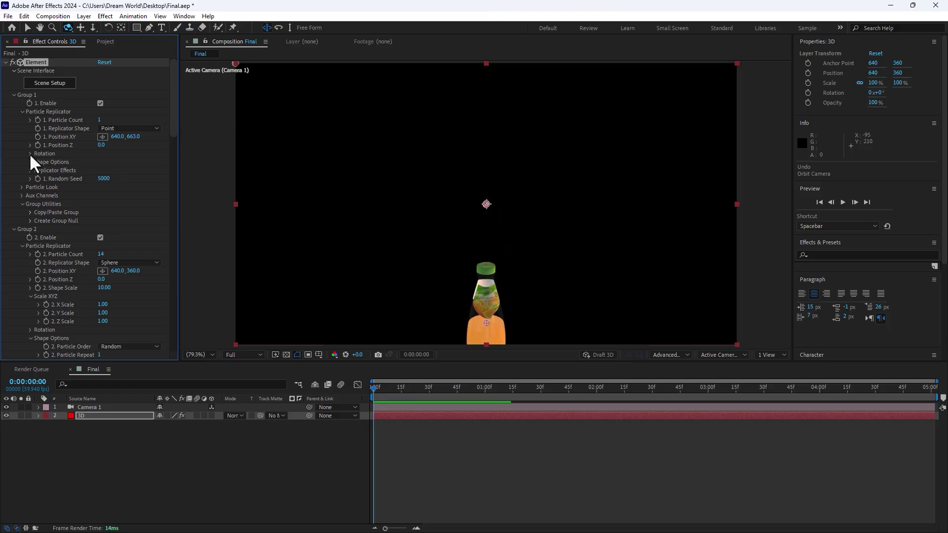
Step: Rotate Group 1 to 8° in X, 15° in Y and -2° in Z, and set its Position XY to 634, 951
left_click(30, 154)
mouse_move(112, 172)
left_mouse_down()
mouse_move(125, 159)
mouse_move(91, 180)
mouse_move(110, 177)
left_mouse_up()
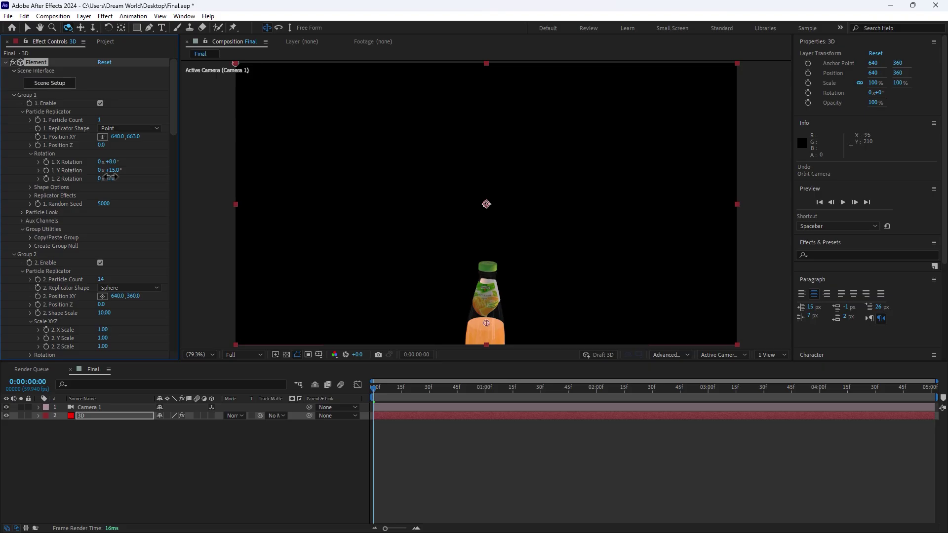
mouse_move(110, 176)
left_mouse_down()
mouse_move(101, 177)
mouse_move(112, 176)
left_mouse_up()
left_click_drag(118, 137, 303, 122)
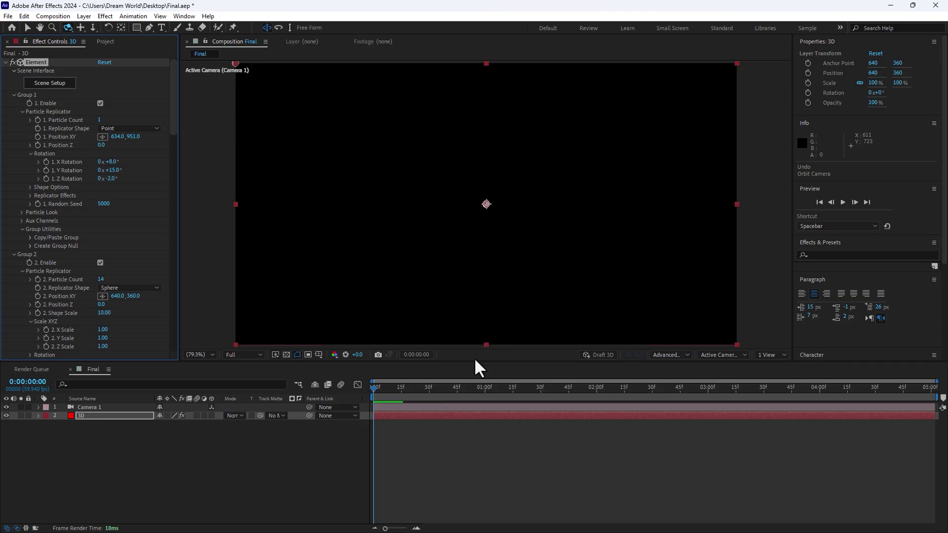
Step: Keyframe Group 1's Position XY, Position Z and X, Y and Z Rotation at 0:00:01:00, then move the current time to 0:00:02:00
left_click(485, 390)
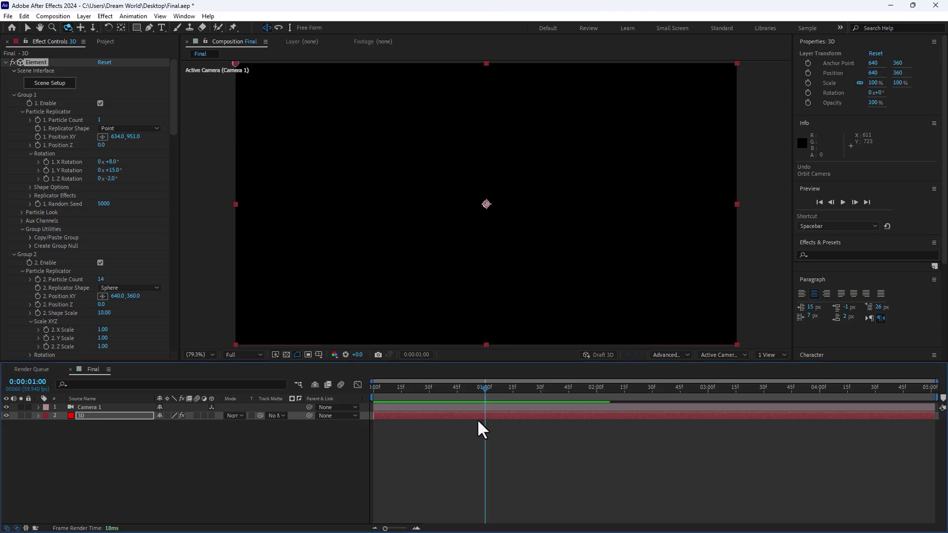
left_click(37, 136)
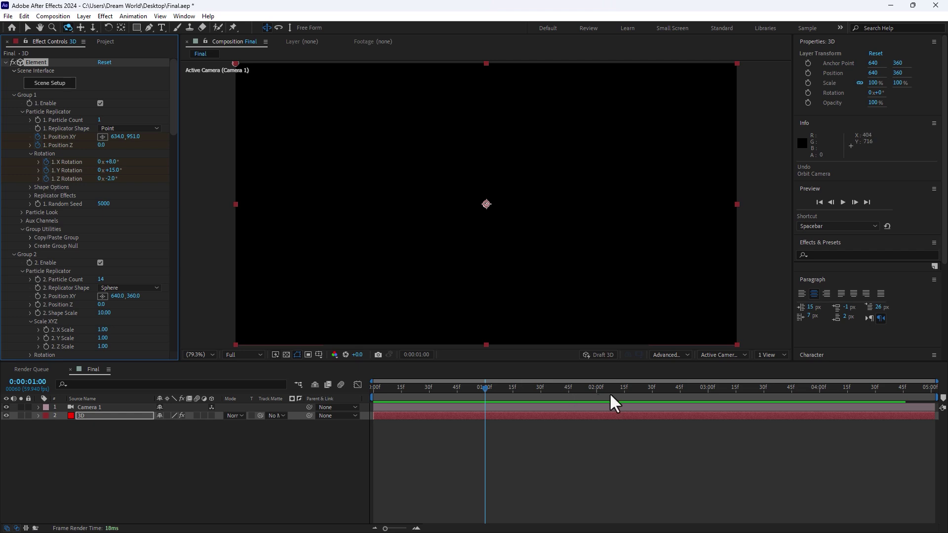
left_click(596, 389)
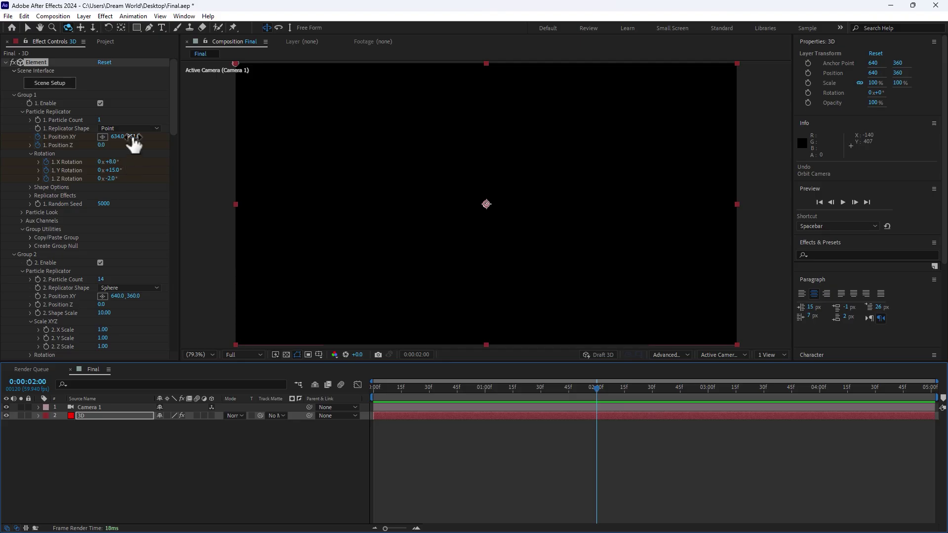
Step: At 0:00:02:00, set Group 1's Position XY to 634, 327 and rotate it to 0.9° in X, 6.8° in Y and -42.4° in Z
left_click_drag(134, 142, 163, 141)
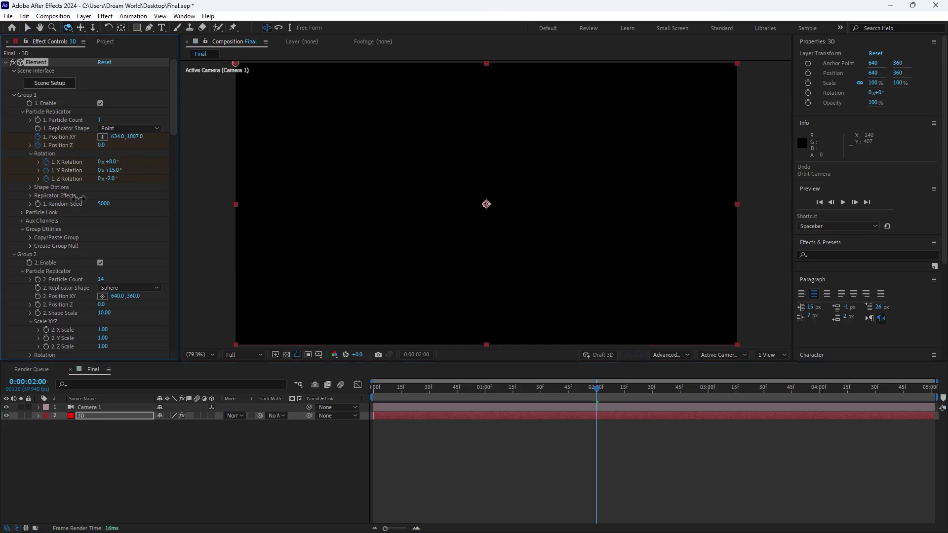
left_click_drag(212, 145, 7, 231)
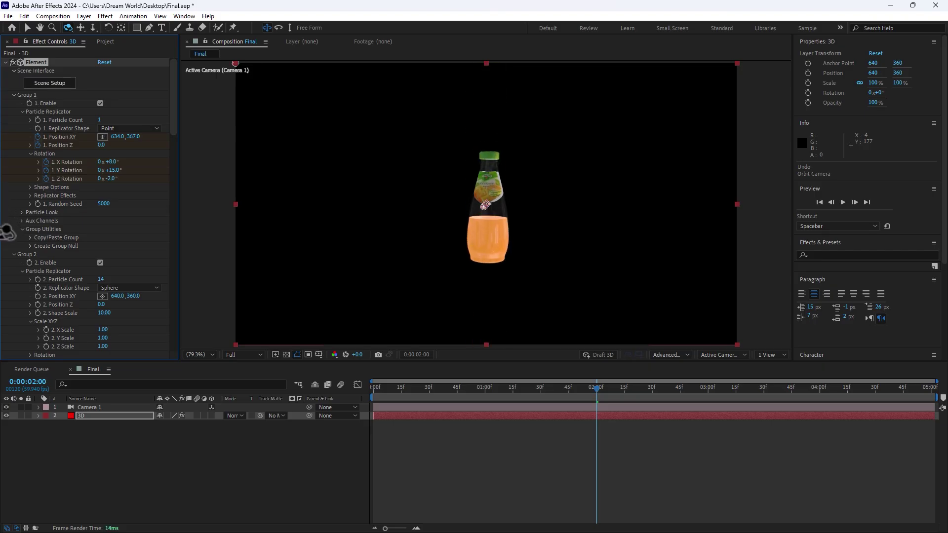
mouse_move(109, 170)
left_mouse_down()
mouse_move(122, 178)
mouse_move(93, 179)
mouse_move(110, 170)
mouse_move(84, 165)
mouse_move(132, 168)
mouse_move(101, 181)
left_mouse_up()
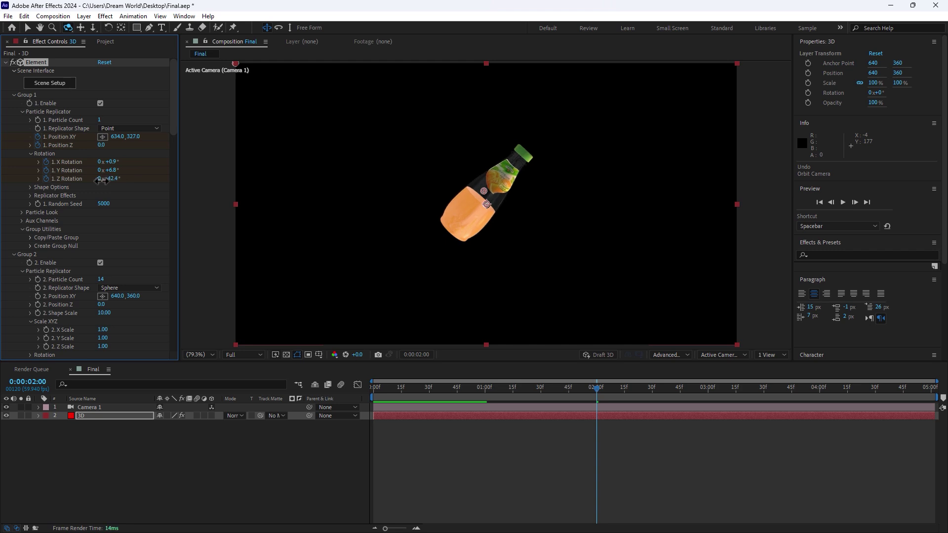
Step: At 0:00:02:30, set Group 1's Position XY to 634, 304.6 and its X, Y and Z Rotation to 2.1°, 4.6° and -44.2°
left_click_drag(452, 385, 652, 375)
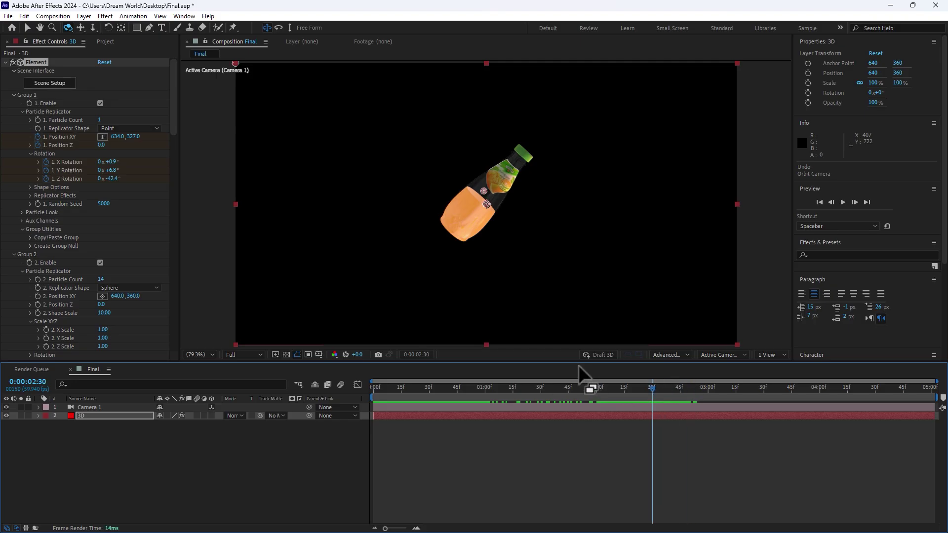
left_click_drag(132, 137, 7, 161)
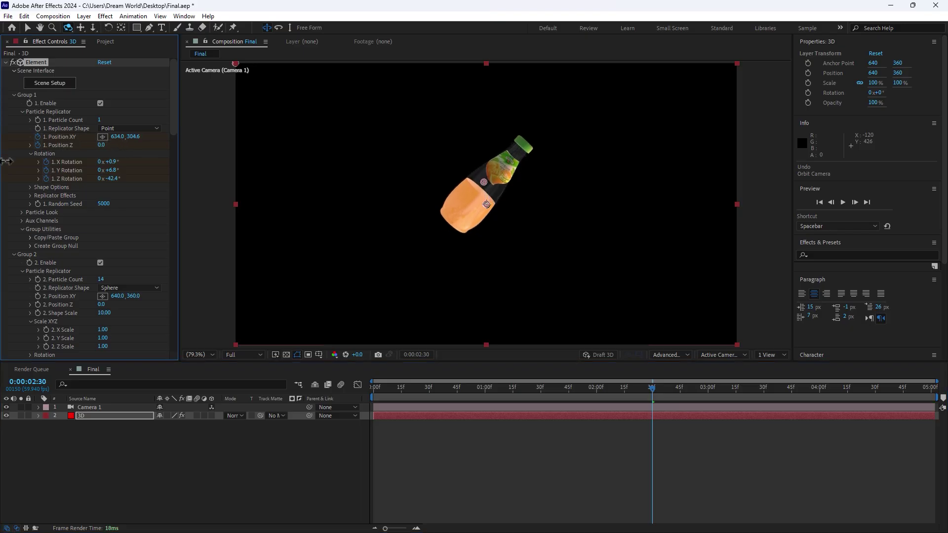
left_click_drag(100, 172, 106, 173)
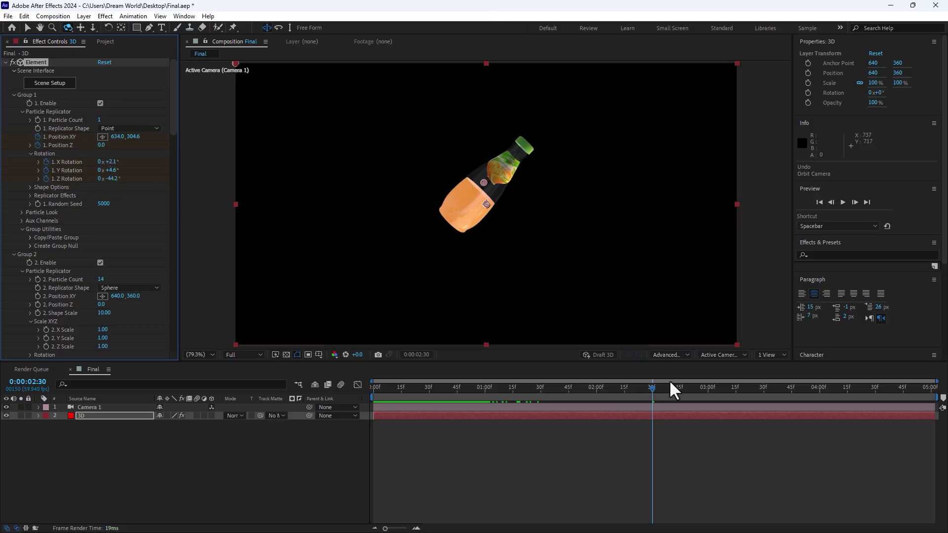
Step: At 0:00:03:00, place Group 4's replicator over the middle of the bottle at Position XY 617.9, 325.3
left_click_drag(496, 388, 707, 366)
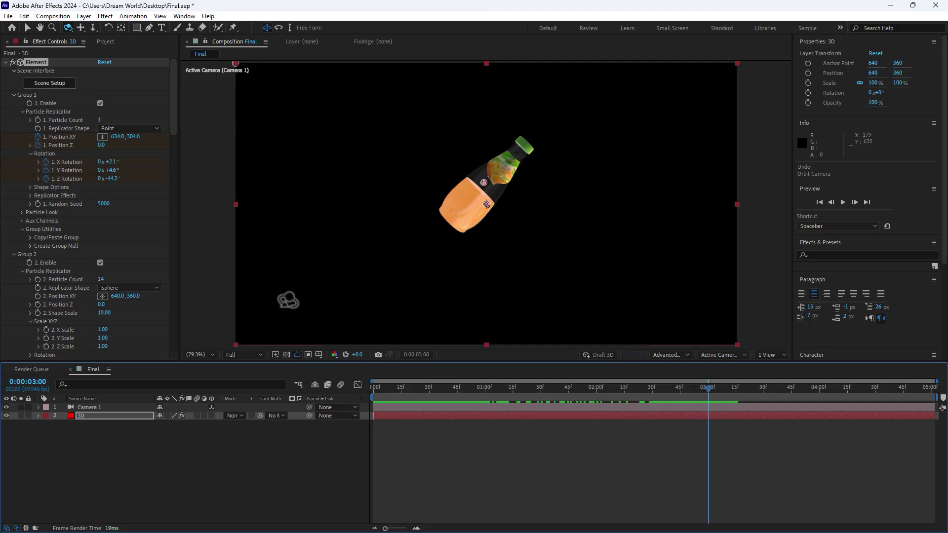
left_click_drag(172, 93, 172, 286)
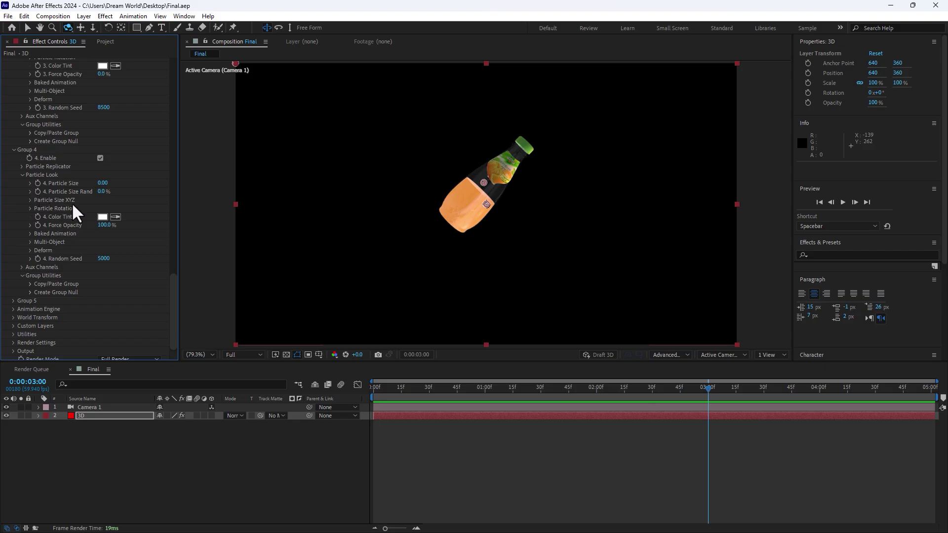
left_click(22, 166)
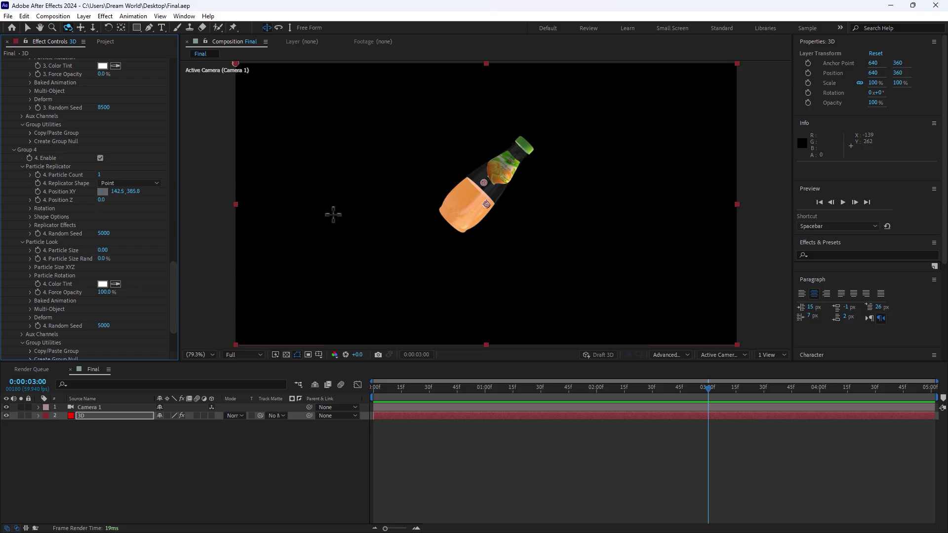
left_click(483, 187)
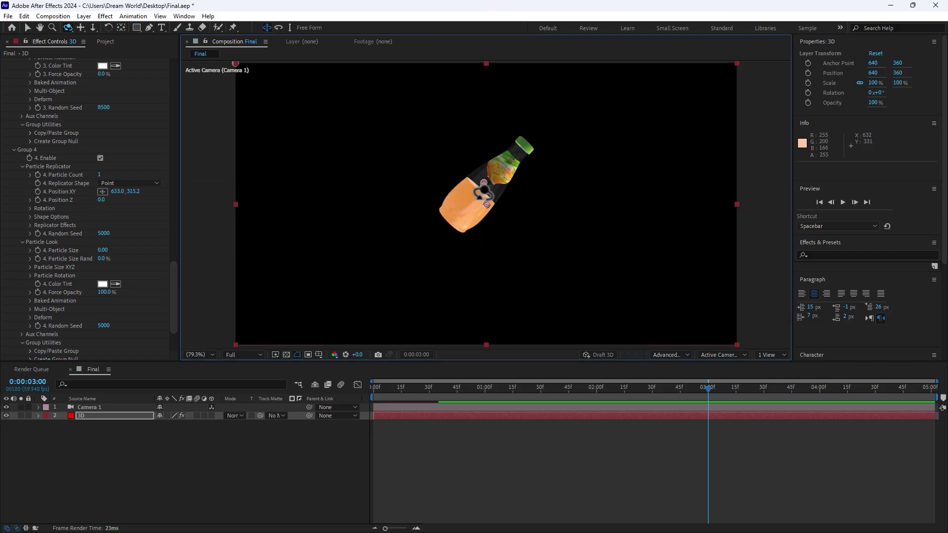
left_click_drag(485, 186, 475, 192)
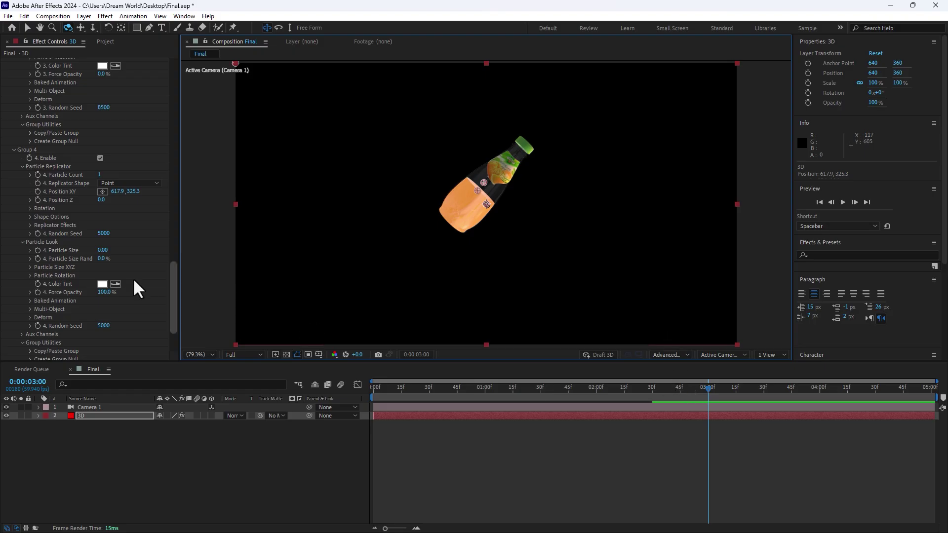
Step: Keyframe Group 4's Particle Size from 0 at 0:00:03:00 to 10 at 0:00:03:15
left_click(41, 253)
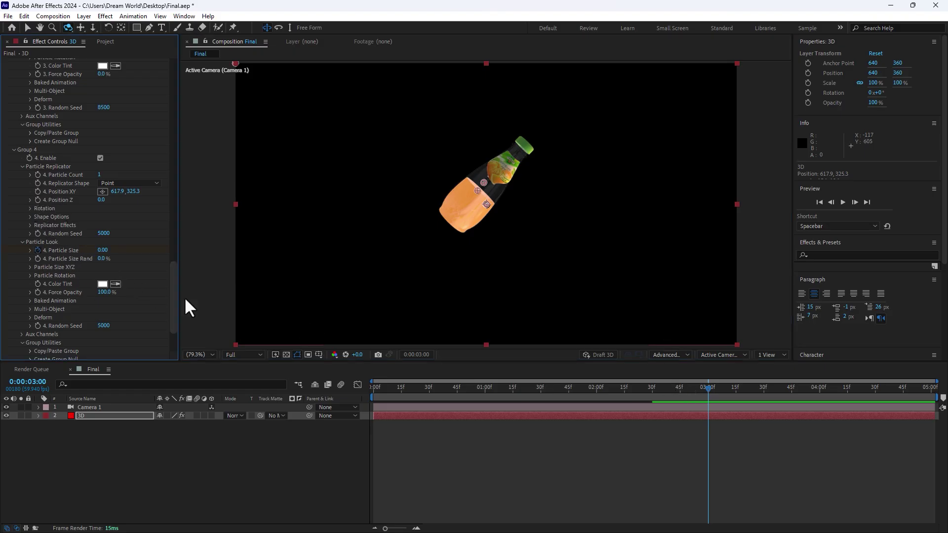
left_click(735, 388)
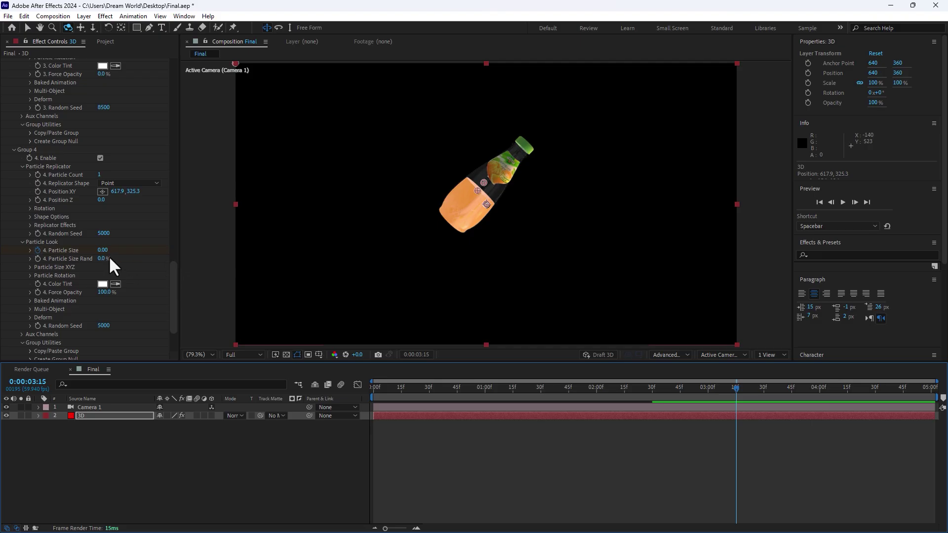
left_click(102, 250)
type("16")
key("Return")
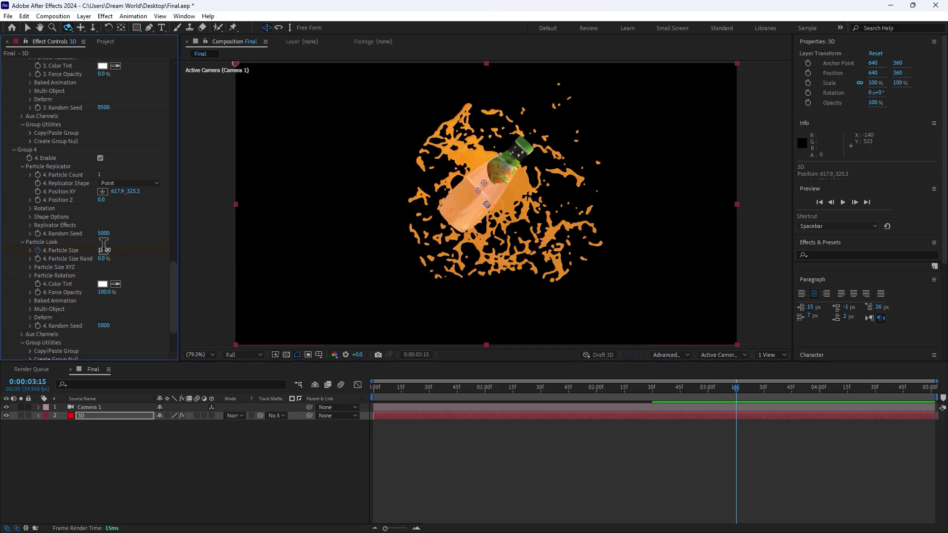
Step: Apply Easy Ease to Group 4's last Particle Size keyframe and reshape its speed curve for a fast start and long slowdown
left_click_drag(666, 392, 720, 403)
key("u")
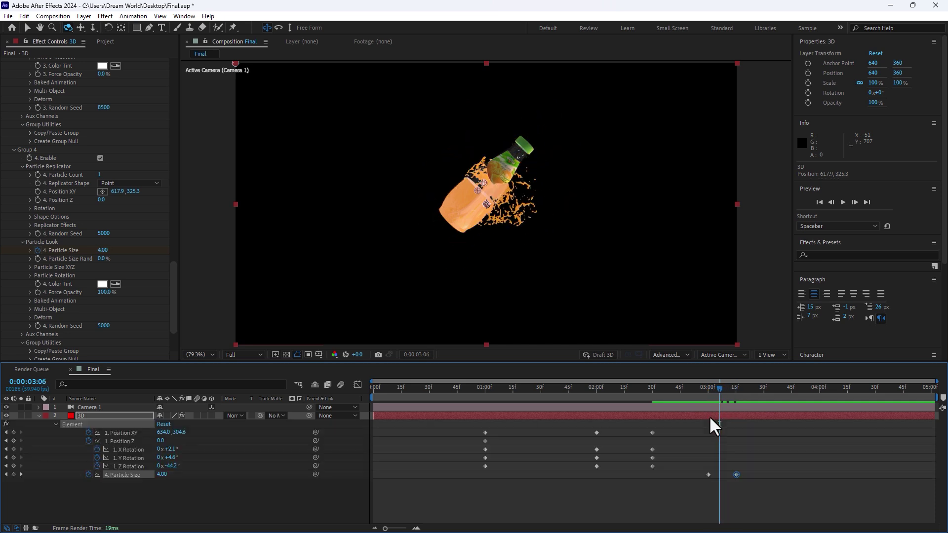
right_click(736, 474)
mouse_move(753, 465)
left_click(627, 401)
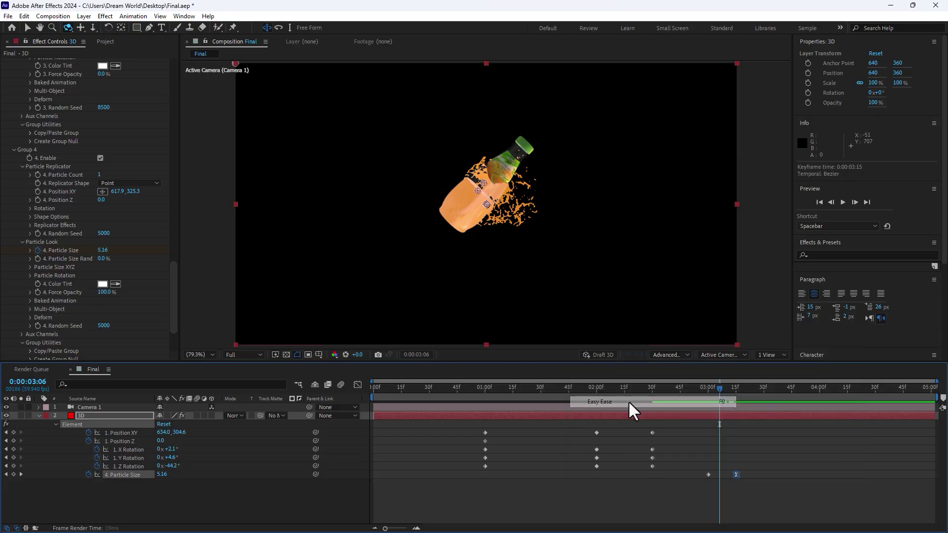
left_click(357, 384)
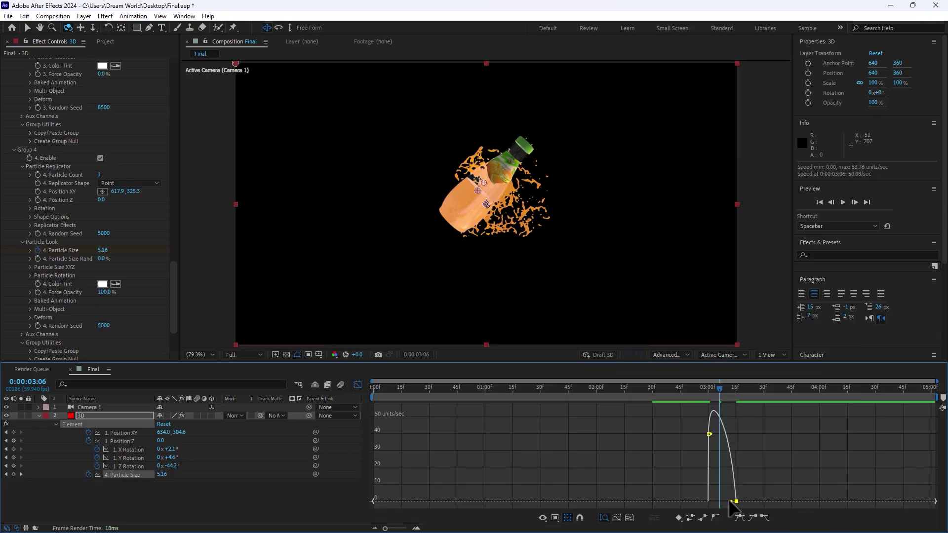
mouse_move(731, 500)
left_mouse_down()
mouse_move(742, 502)
mouse_move(726, 500)
left_mouse_up()
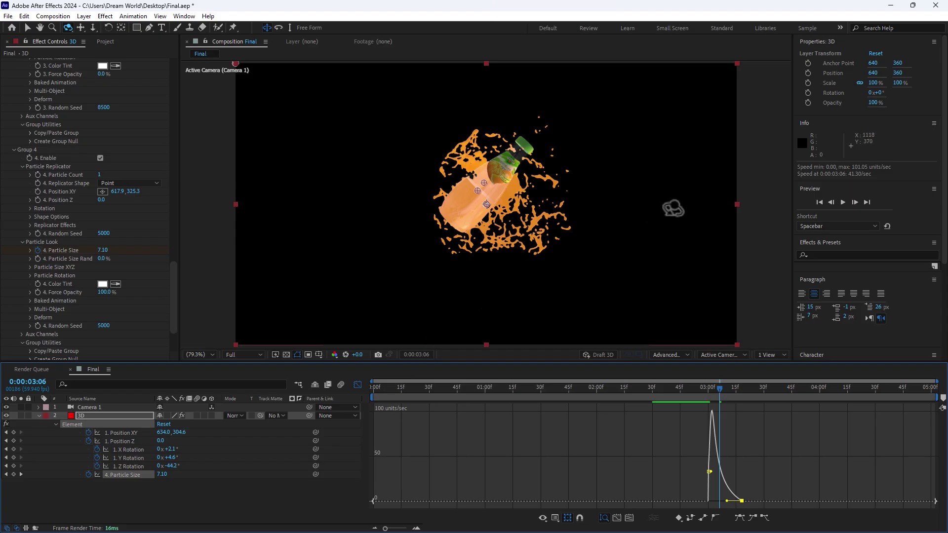
Step: Limit the work area to the splash, preview it, and delay the last Particle Size keyframe to about 0:00:03:37 with a nonzero end speed
left_click_drag(365, 397, 662, 397)
left_click_drag(940, 398, 791, 397)
key("space")
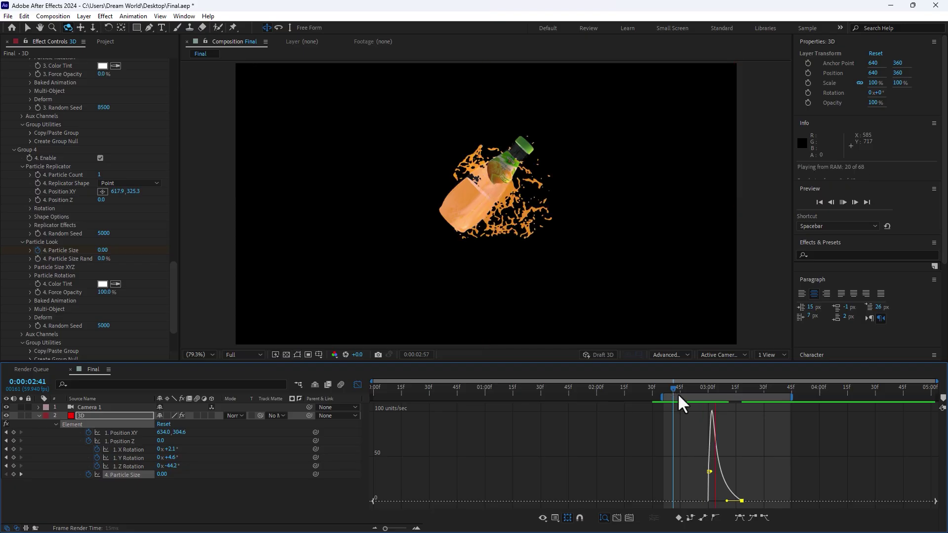
left_click_drag(741, 500, 739, 476)
key("space")
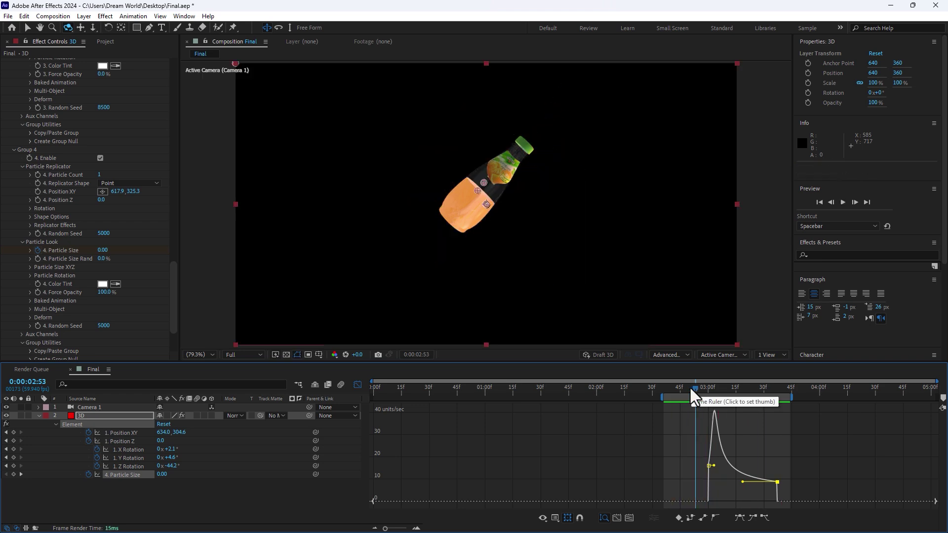
Step: Try rotating Group 4's splash to 38° in Z at 0:00:03:24, then undo the rotation
left_click(703, 397)
left_click_drag(703, 398, 707, 398)
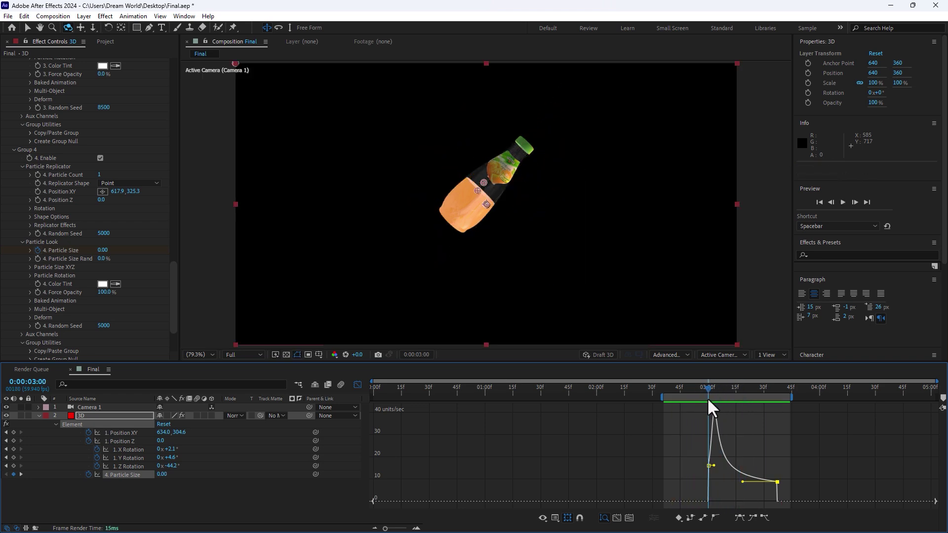
left_click(28, 209)
left_click(753, 387)
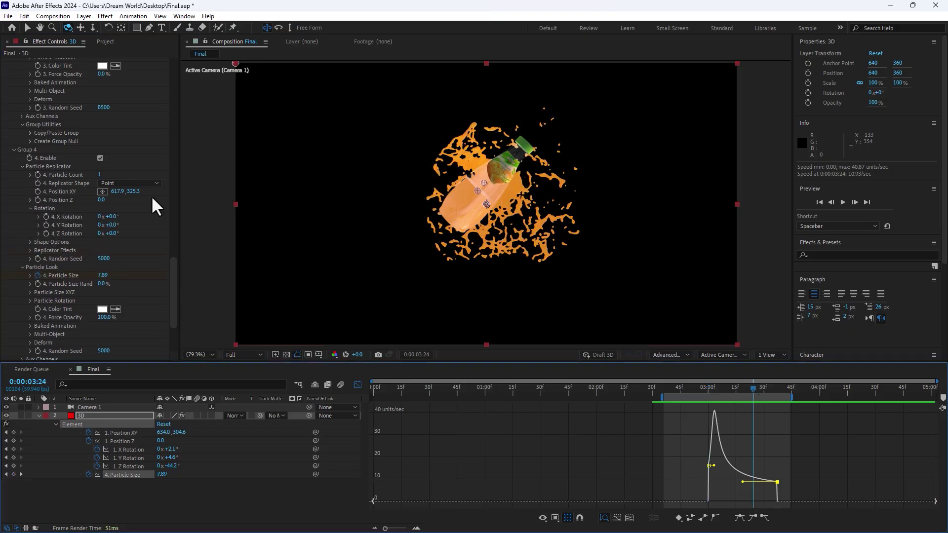
mouse_move(112, 217)
left_mouse_down()
mouse_move(112, 227)
mouse_move(128, 225)
left_mouse_up()
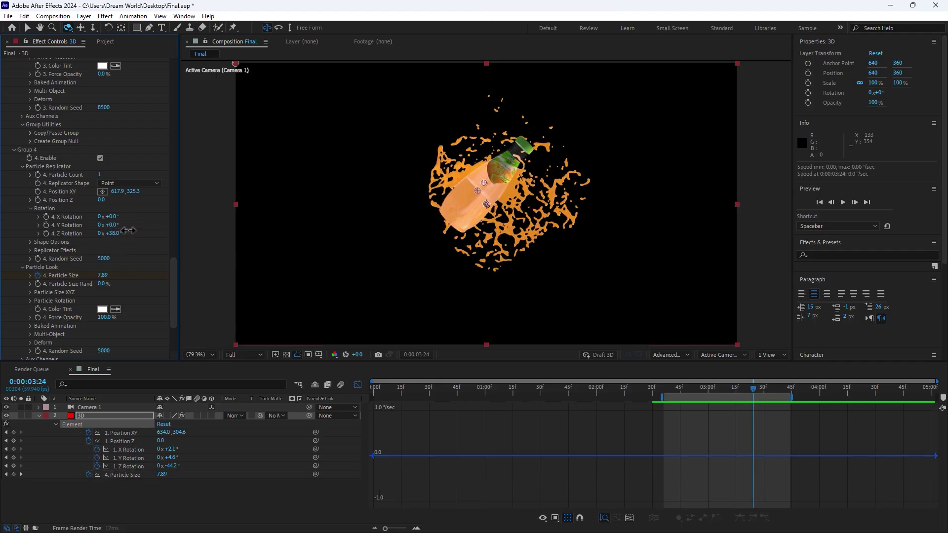
left_click(668, 422)
Step: Keyframe Group 4's Z Rotation from 0° at 0:00:03:00 to 10.4° at 0:00:03:40
left_click_drag(700, 387, 707, 386)
left_click(43, 234)
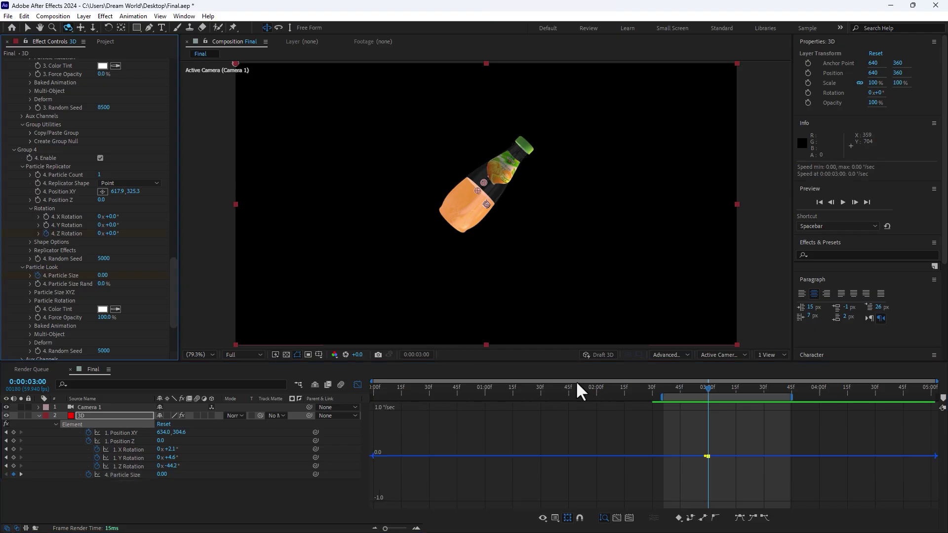
left_click_drag(759, 387, 781, 387)
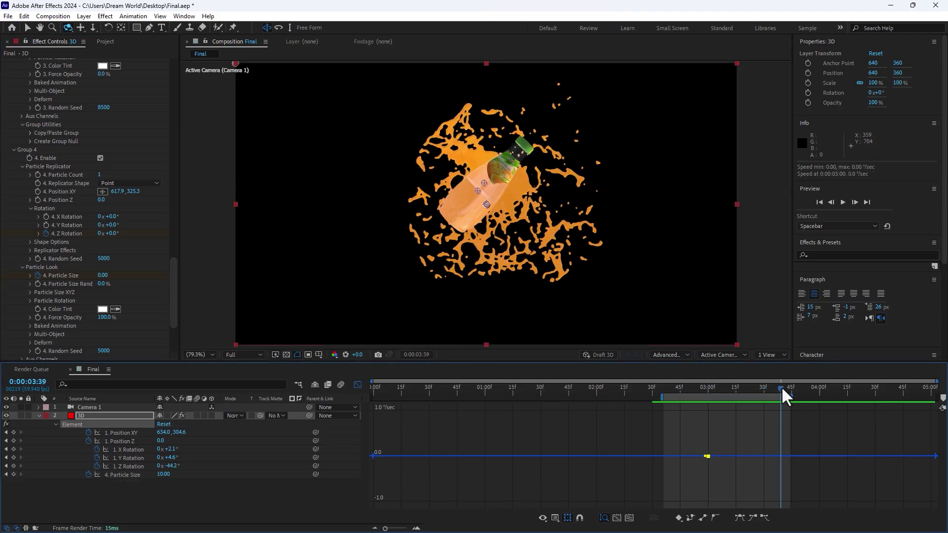
left_click_drag(113, 239, 197, 247)
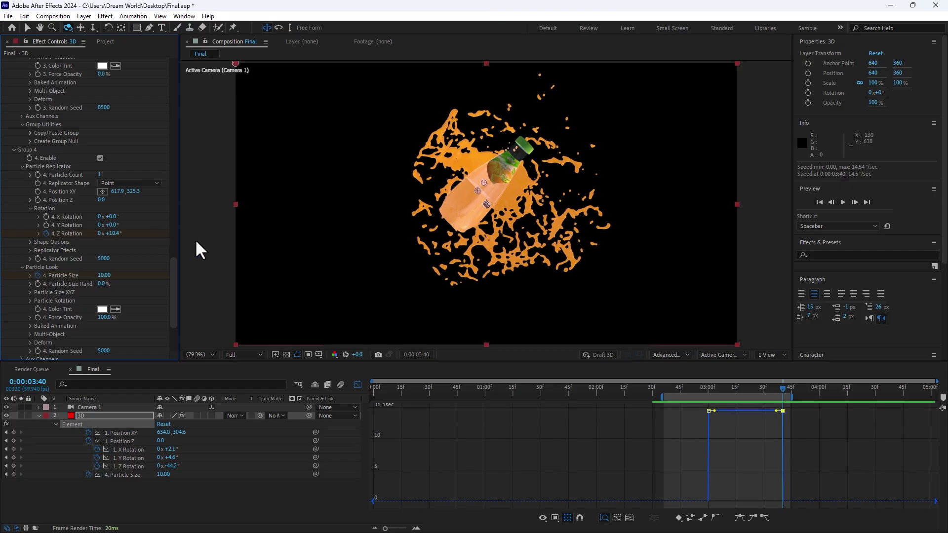
Step: Smooth the speed curve of Group 4's Z Rotation and add a further rotation keyframe at the end of the composition
left_click_drag(775, 411, 758, 422)
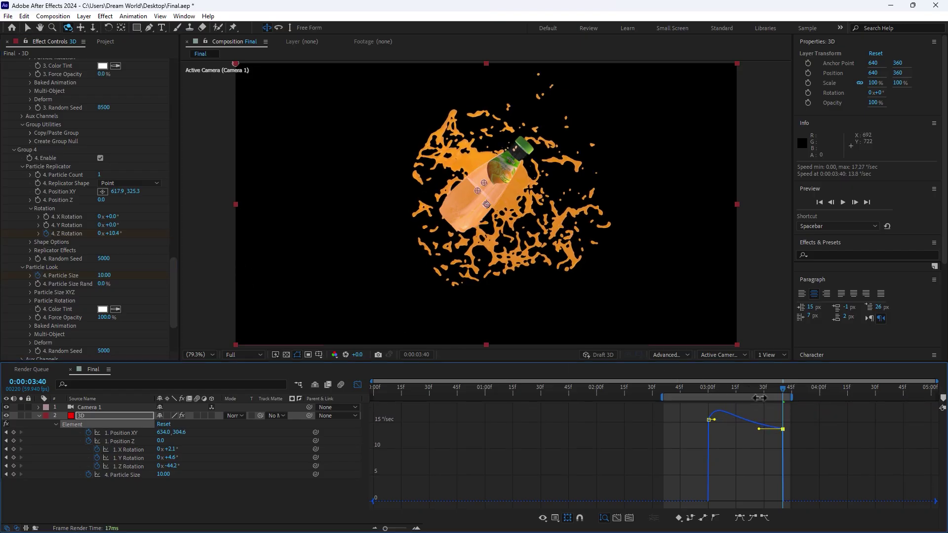
left_click(718, 385)
key("space")
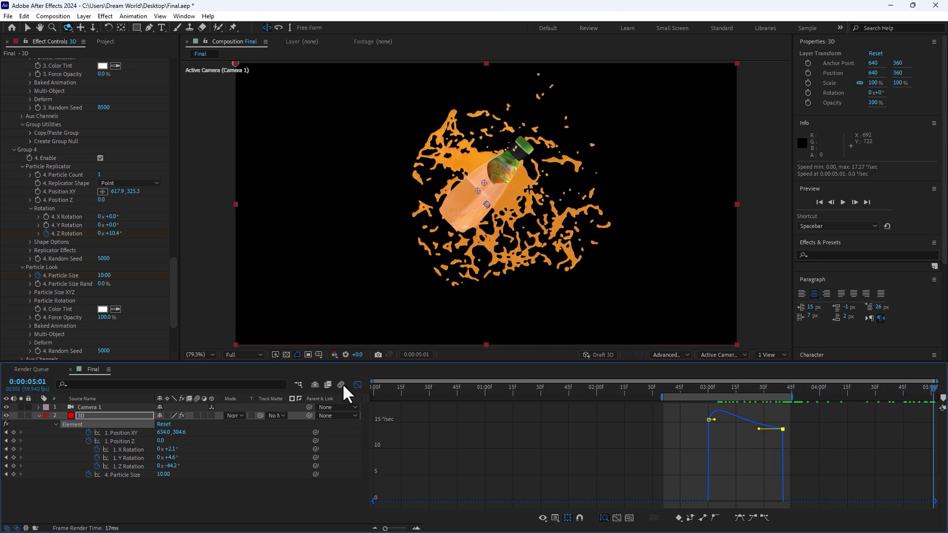
left_click_drag(116, 234, 246, 291)
Step: Return to 0:00:03:00 and reveal the orange slices by setting Group 2's Force Opacity to 100%
left_click(708, 390)
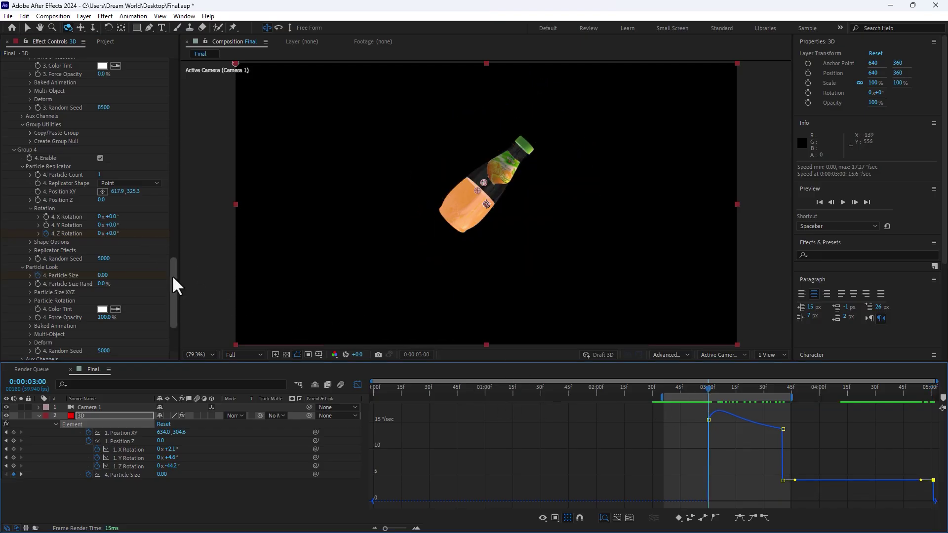
left_click_drag(172, 274, 172, 112)
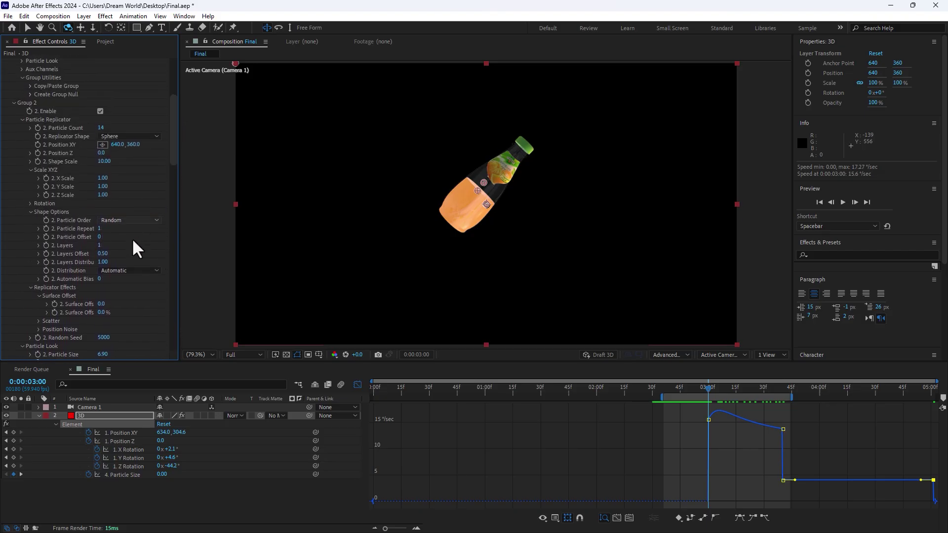
scroll(154, 309, "down", 3)
scroll(127, 326, "down", 2)
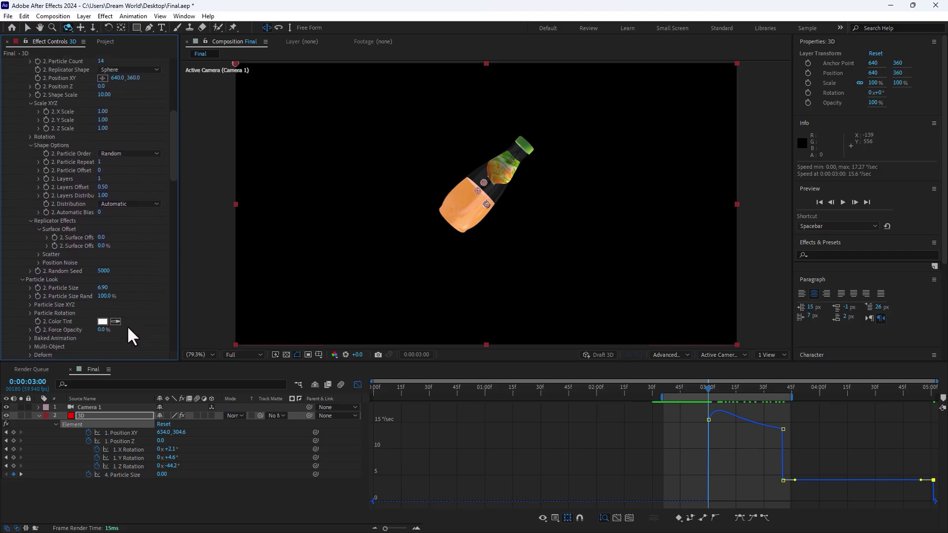
left_click_drag(101, 329, 227, 326)
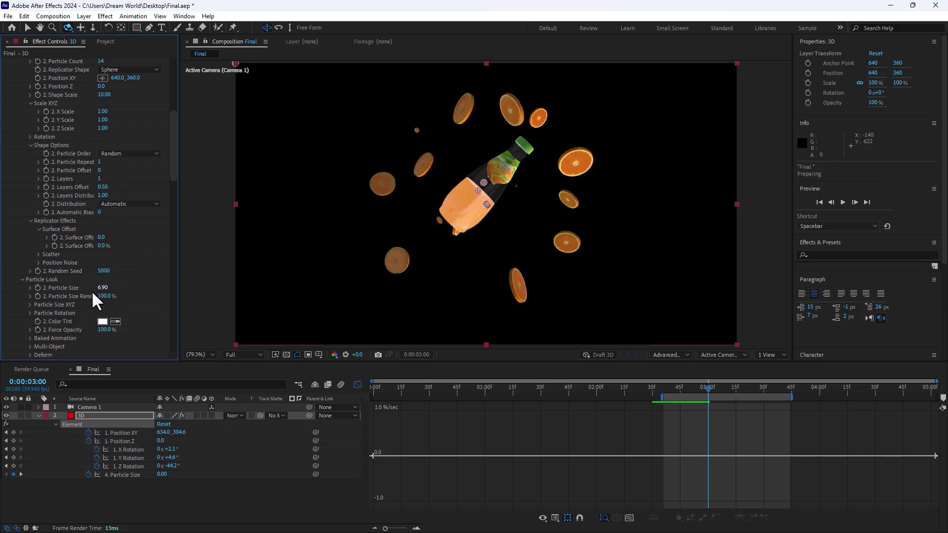
Step: Gather the orange slices around the bottle by setting Group 2's Shape Scale to 0.20
left_click_drag(173, 143, 168, 63)
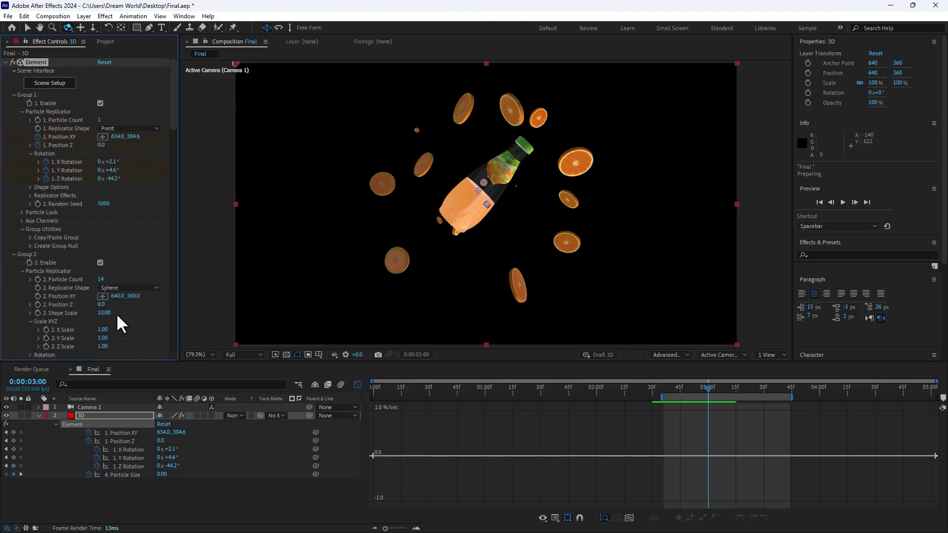
left_click_drag(104, 313, 67, 322)
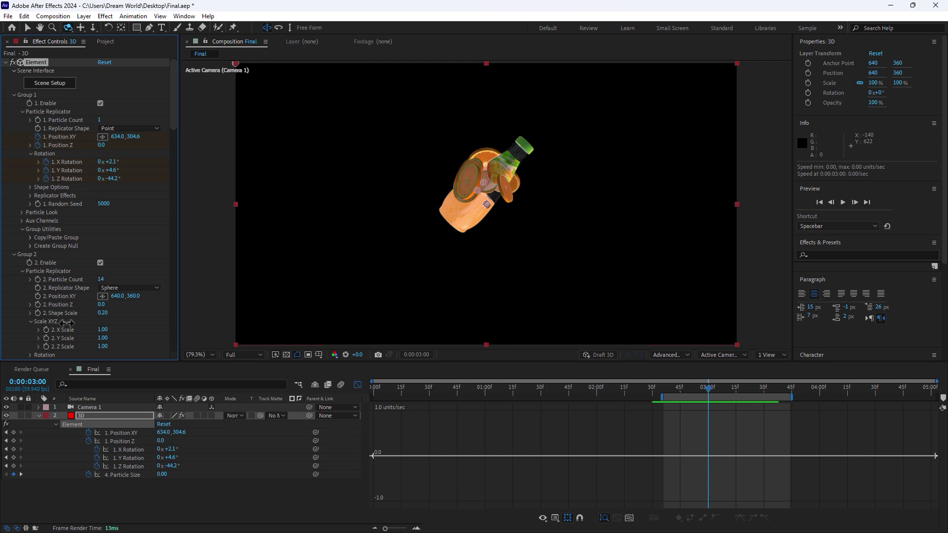
scroll(133, 323, "down", 5)
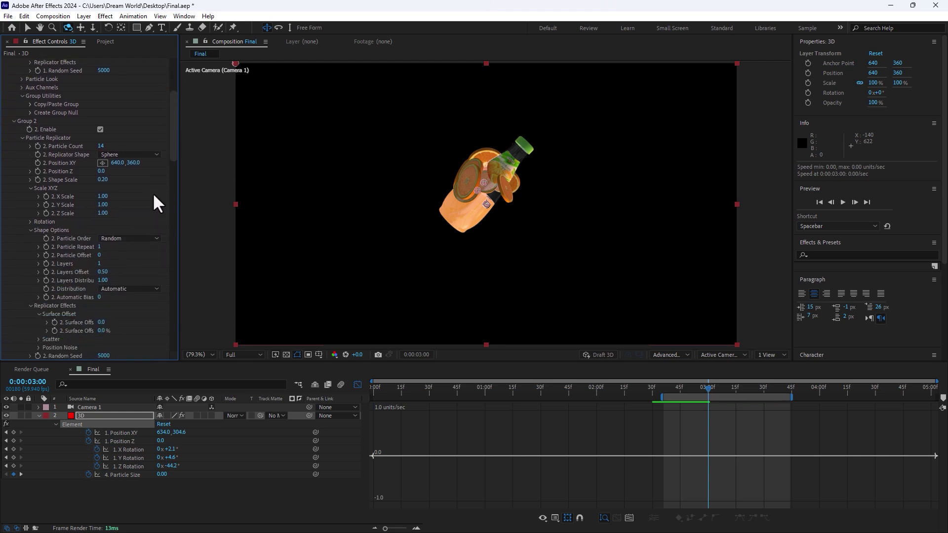
Step: At 0:00:03:00, set Group 2's Particle Size to 0 and start keyframing both its Particle Size and Shape Scale
left_click_drag(170, 133, 179, 165)
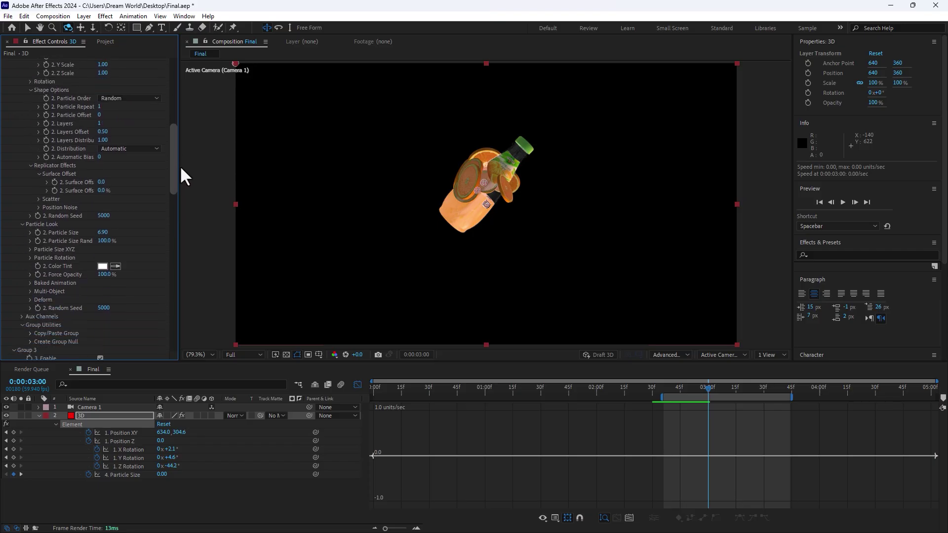
left_click(102, 233)
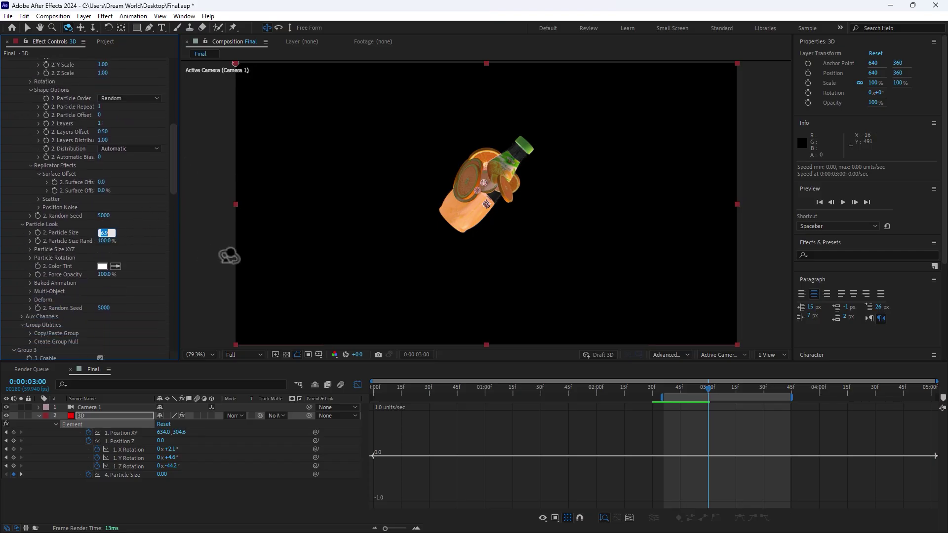
type("0")
key("Return")
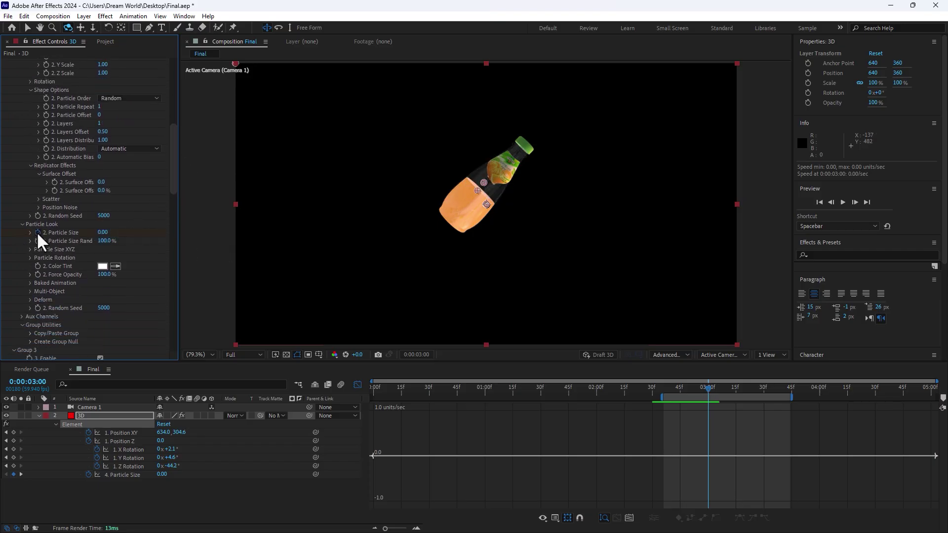
left_click_drag(172, 173, 180, 116)
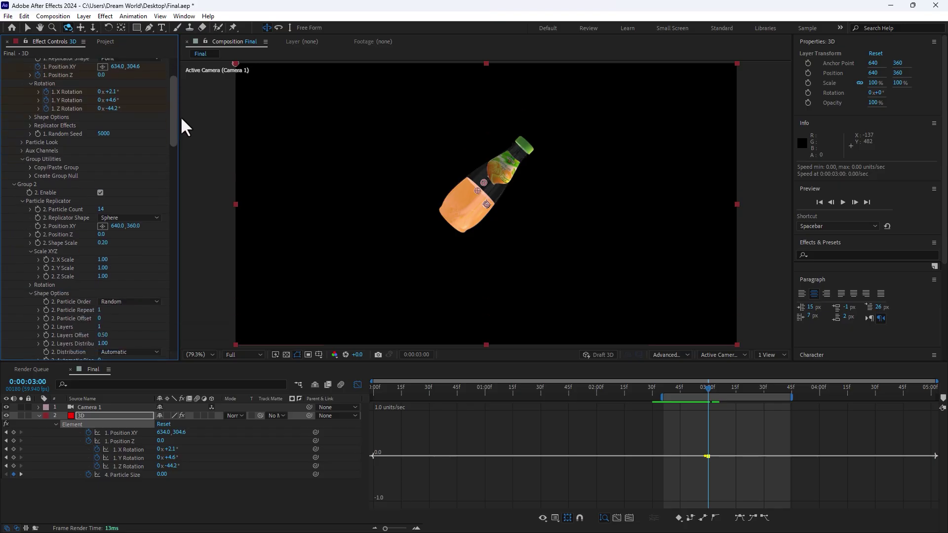
scroll(91, 224, "down", 1)
left_click(38, 219)
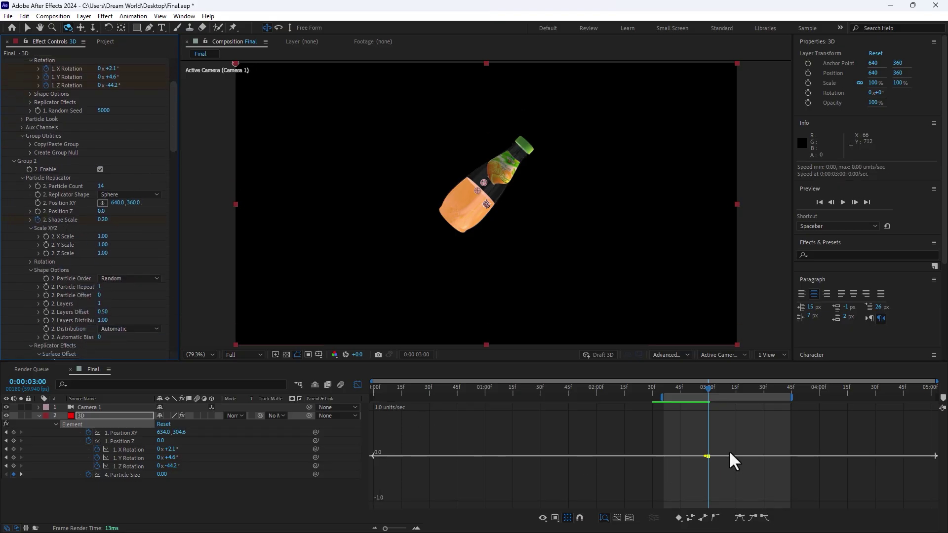
Step: Scatter the orange slices at 0:00:03:59 by enlarging Group 2's Particle Size and setting its Shape Scale to 12.60
left_click(818, 391)
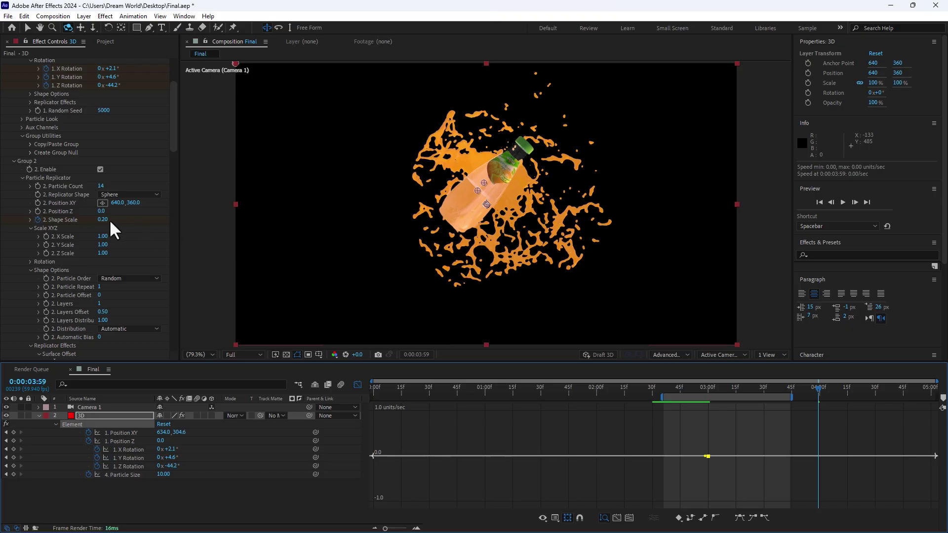
left_click_drag(108, 219, 154, 223)
left_click_drag(174, 145, 179, 257)
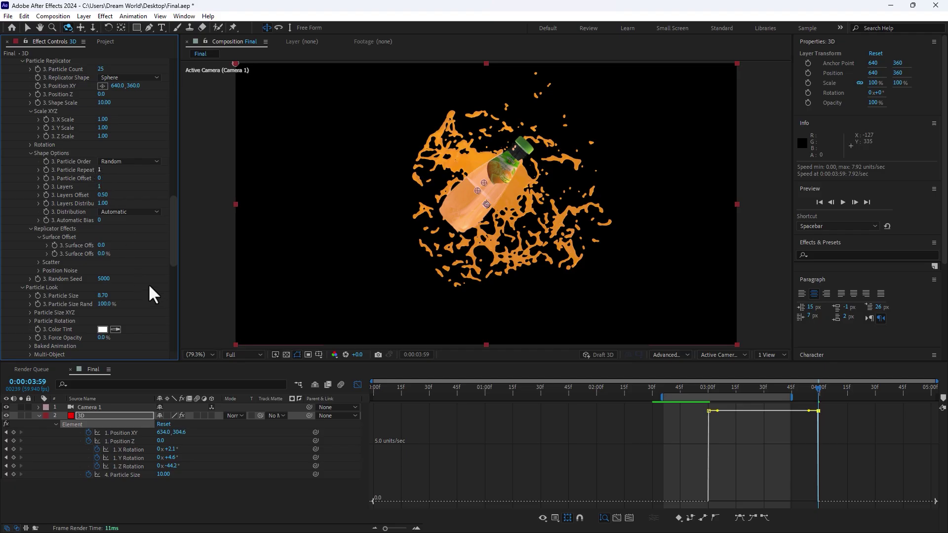
scroll(152, 288, "up", 3)
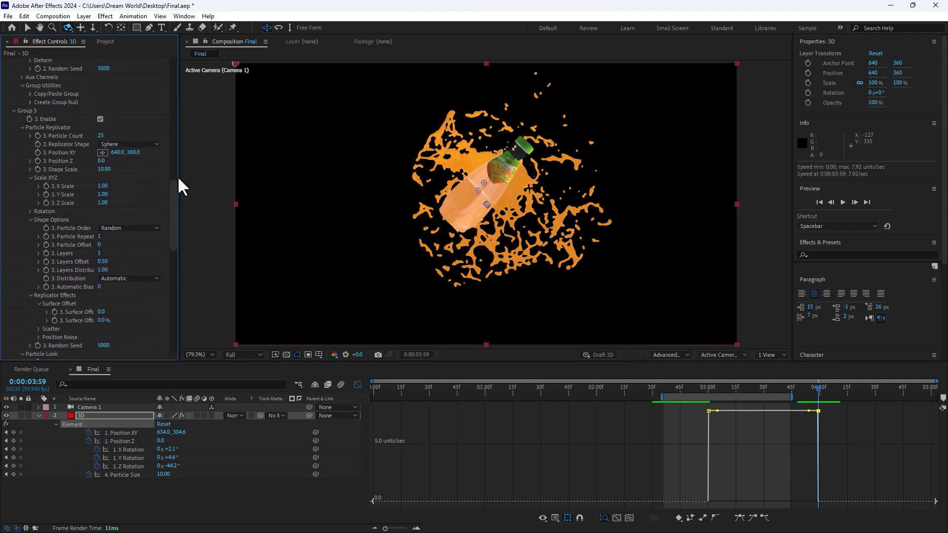
left_click_drag(176, 202, 170, 128)
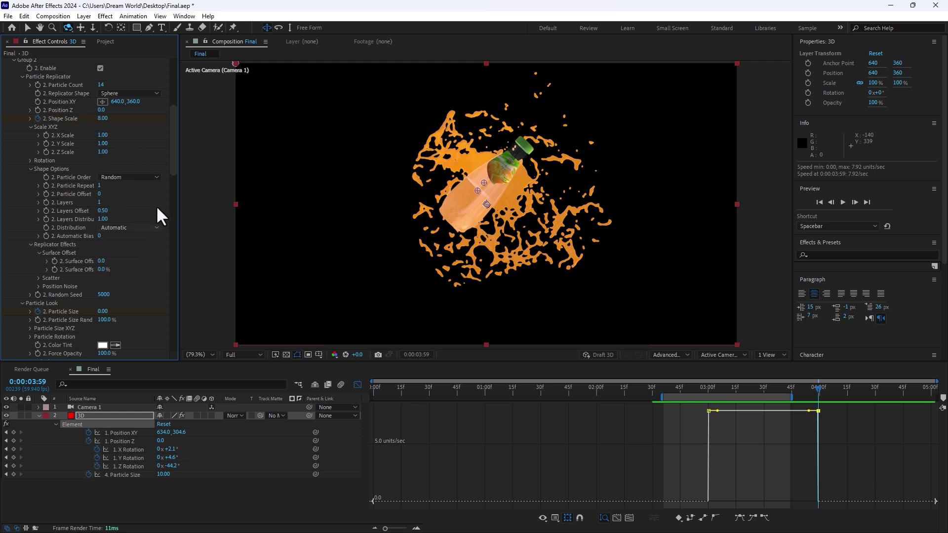
left_click_drag(103, 311, 142, 313)
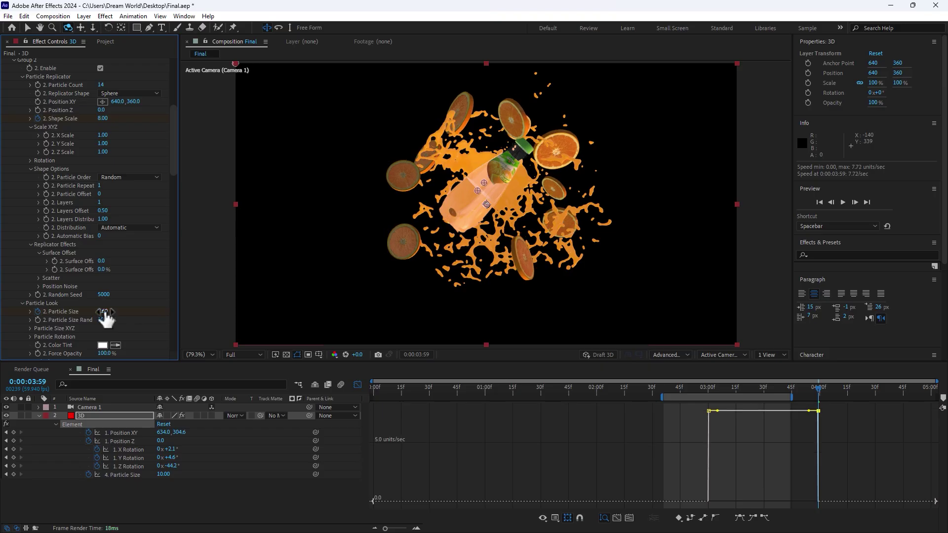
scroll(172, 170, "up", 5)
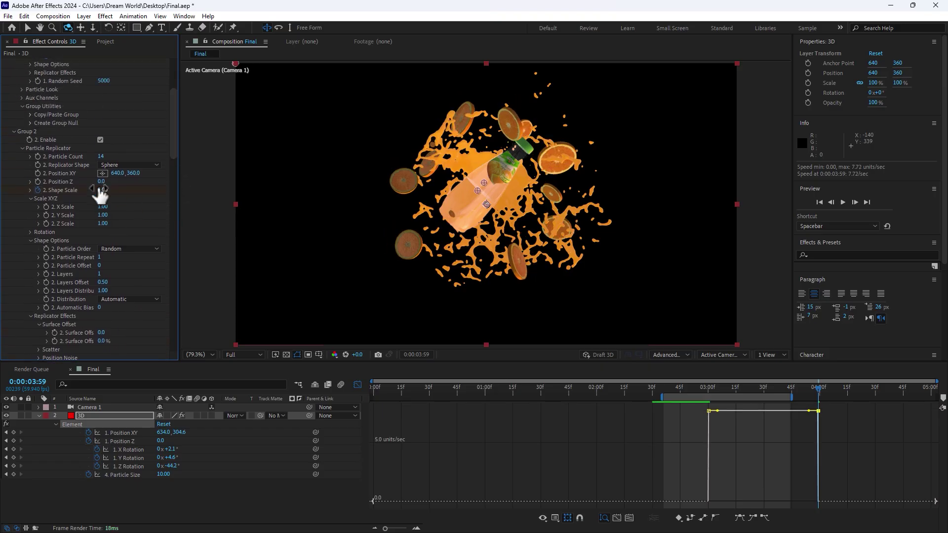
left_click_drag(105, 188, 273, 257)
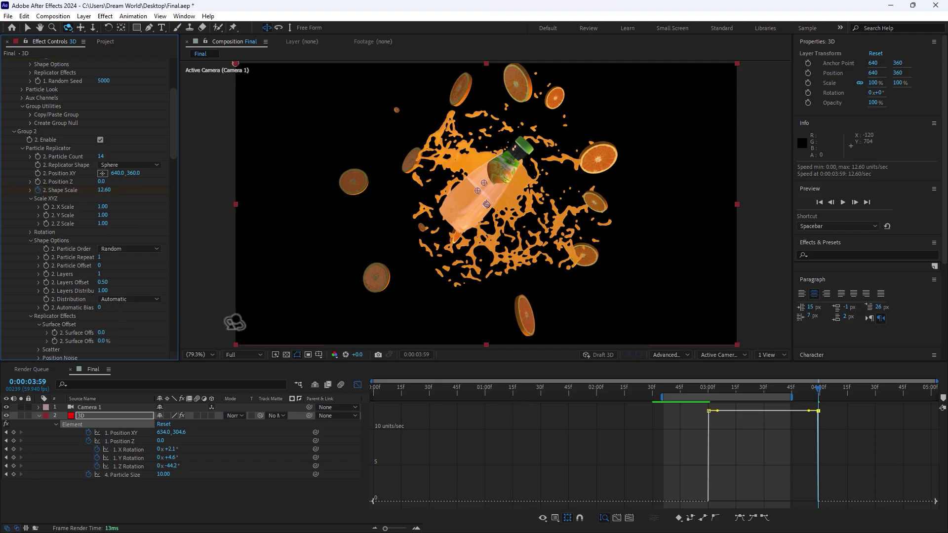
Step: Preview the orange slice burst and display the 3D layer's animated properties as keyframes instead of speed graphs
left_click_drag(697, 387, 766, 392)
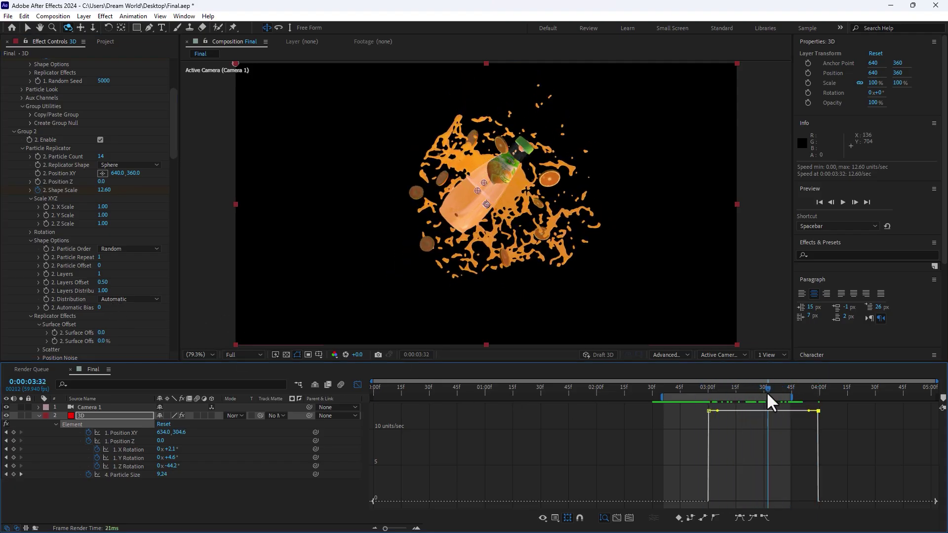
key("u")
key("shift+F3")
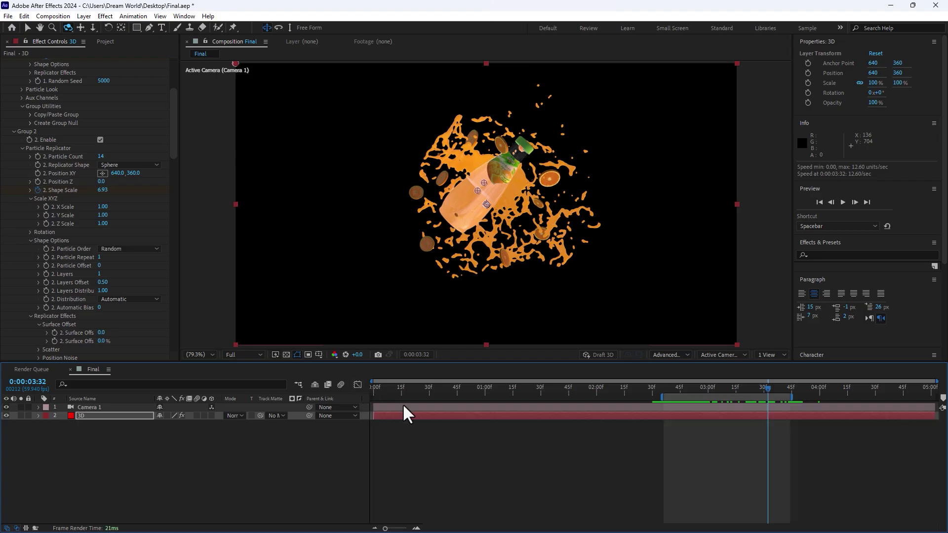
key("u")
Step: Try to pull the end keyframes of Group 2's Shape Scale and Particle Size earlier, to about 0:00:03:45
left_click_drag(841, 464, 738, 505)
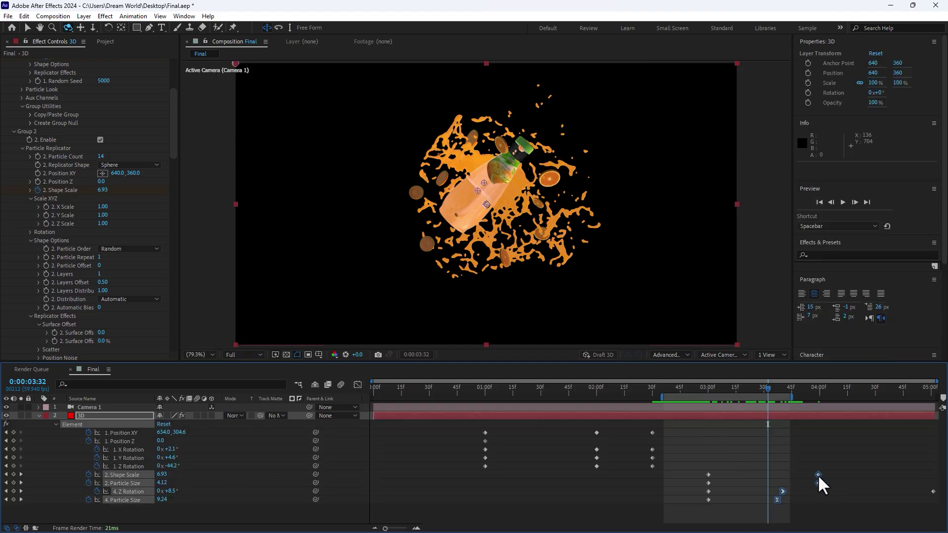
left_click_drag(818, 475, 791, 478)
left_click(765, 387)
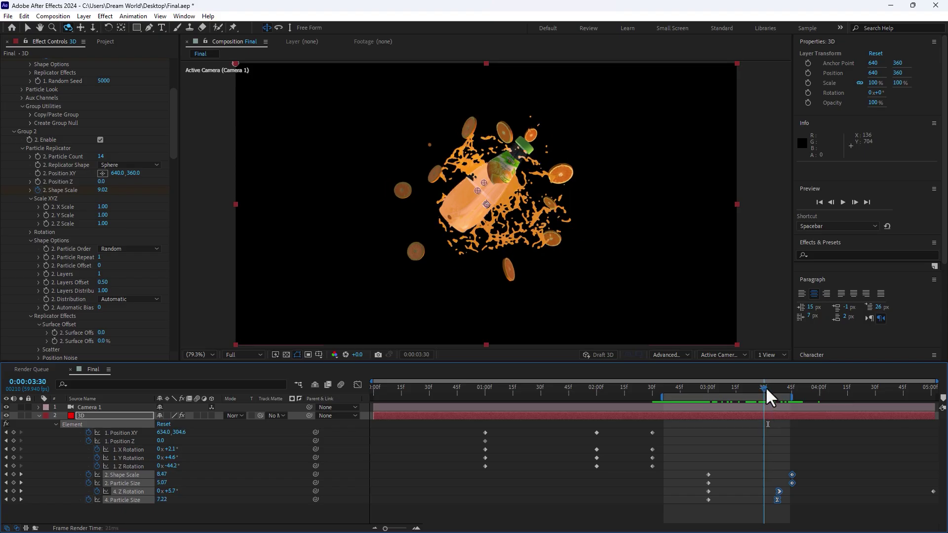
mouse_move(765, 386)
left_mouse_down()
mouse_move(790, 386)
mouse_move(747, 399)
mouse_move(767, 399)
left_mouse_up()
key("ctrl+z")
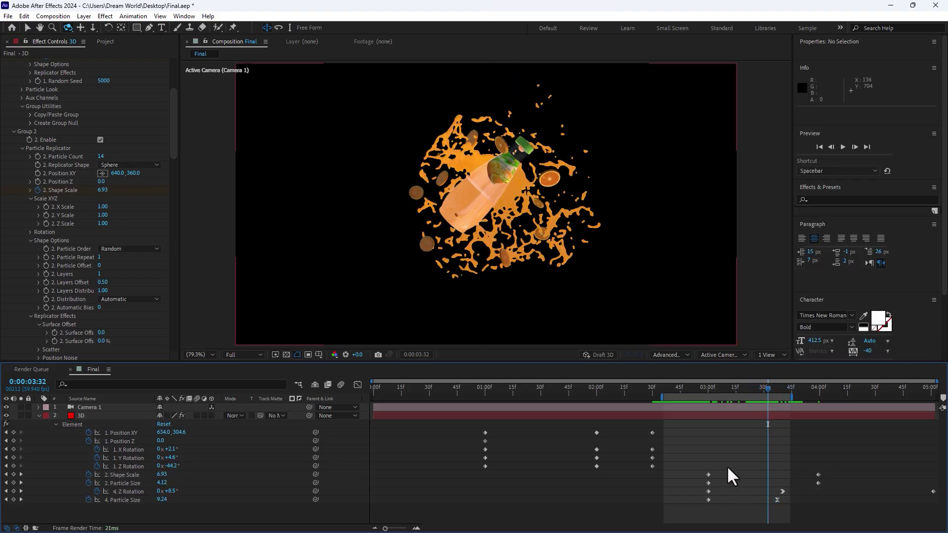
Step: Speed up the orange slices' spread by moving Group 2's Shape Scale end keyframe to about 0:00:03:26
left_click(707, 491)
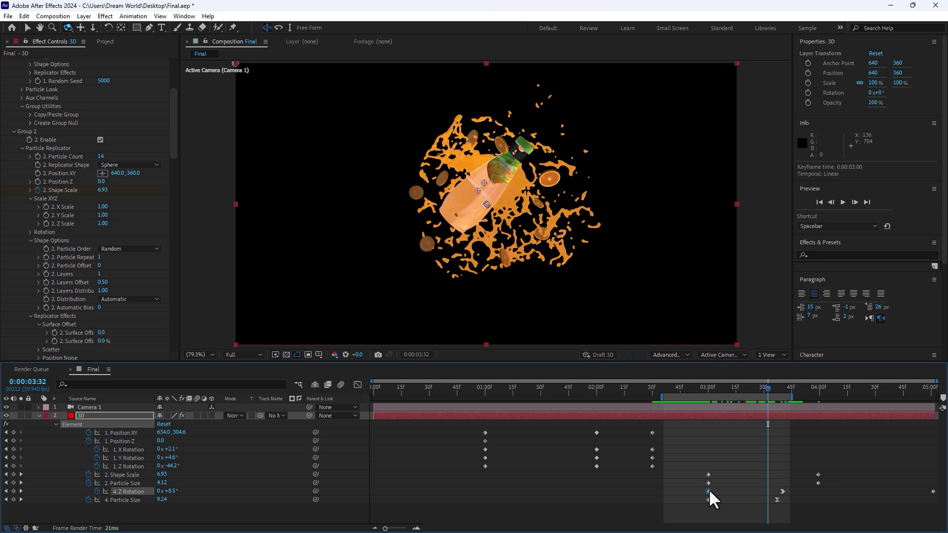
left_click(130, 475)
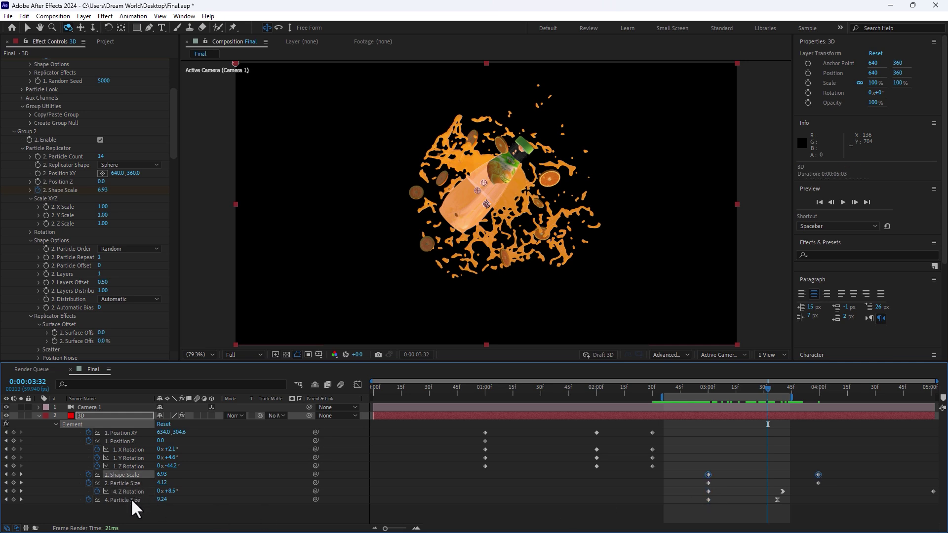
left_click(131, 499)
left_click(130, 475)
left_click_drag(817, 475, 756, 474)
Step: Make the juice splash grow faster by moving Group 4's Particle Size end keyframe to about 0:00:03:24, and preview the timing
left_click(708, 499)
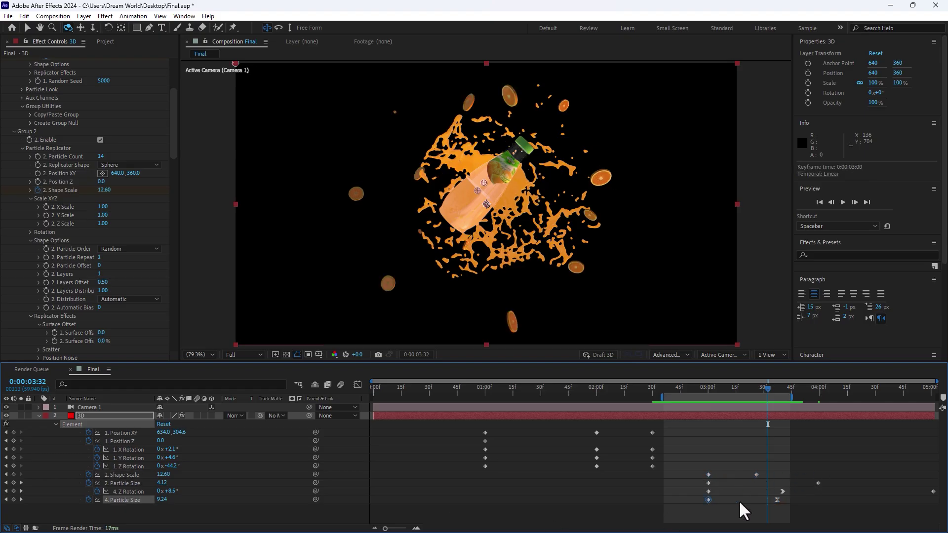
left_click_drag(704, 499, 701, 498)
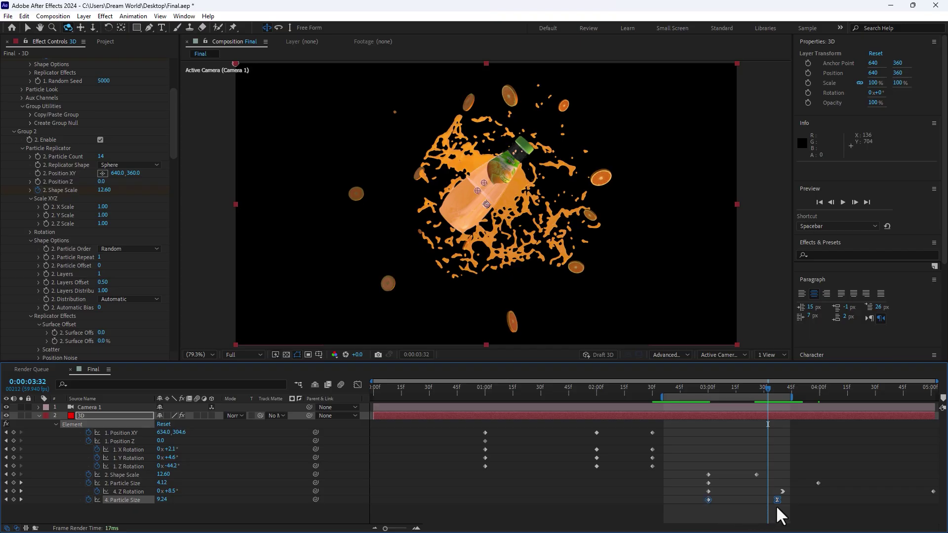
left_click_drag(774, 501, 751, 500)
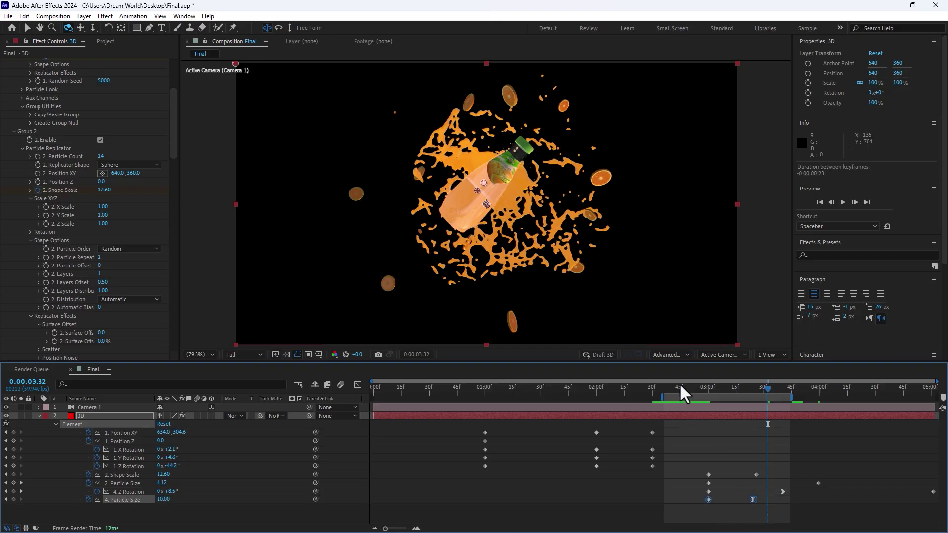
left_click_drag(680, 386, 771, 404)
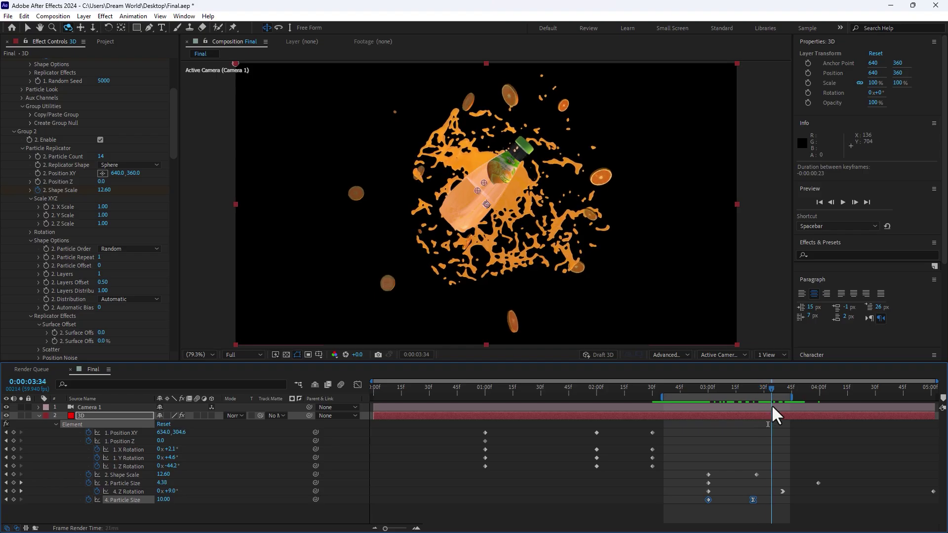
Step: Delay both of Group 2's Shape Scale keyframes so the spread starts at 0:00:03:12, and preview the burst
left_click(124, 475)
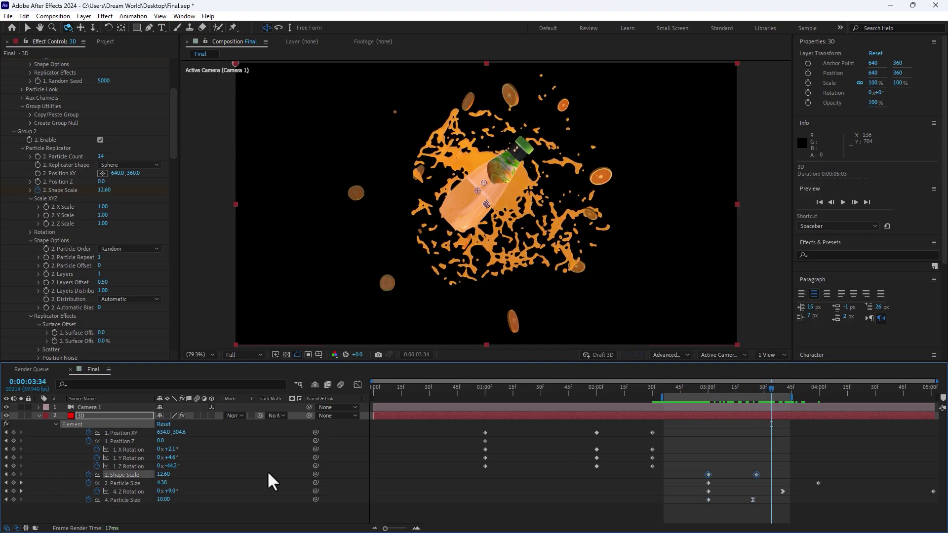
key("alt+Right")
key("alt+Right")
key("alt+Right")
key("alt+Right")
key("alt+Right")
key("alt+Right")
key("alt+Right")
key("alt+Right")
key("alt+Right")
key("alt+Right")
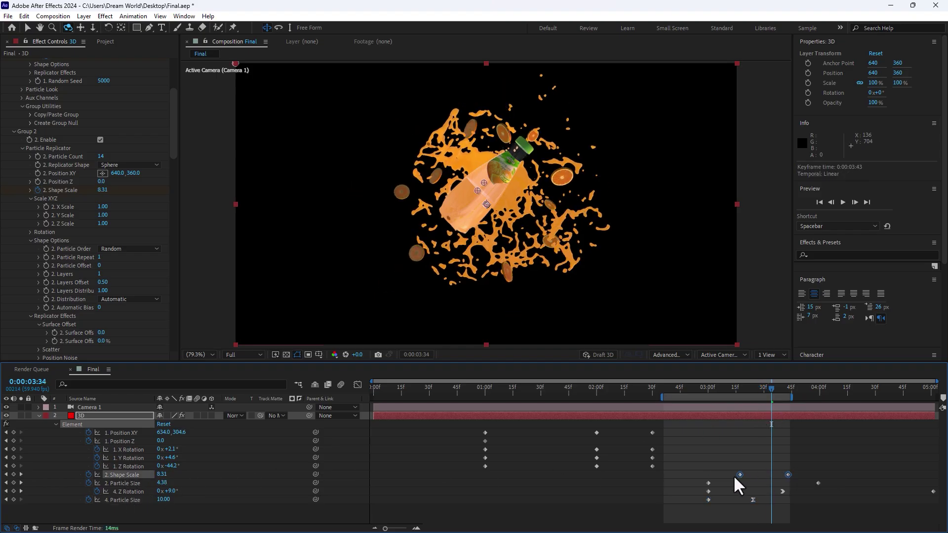
key("alt+Right")
key("alt+Right")
left_click_drag(707, 392, 762, 408)
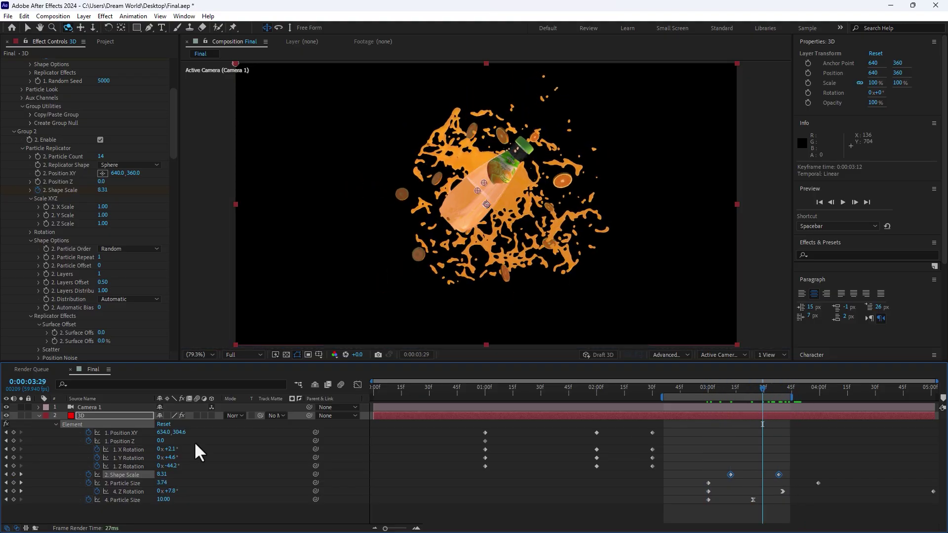
Step: Reveal the strawberries by setting Group 3's Force Opacity to 100%, and keyframe Group 3's Particle Size at 0 at 0:00:03:29
left_click_drag(171, 143, 186, 243)
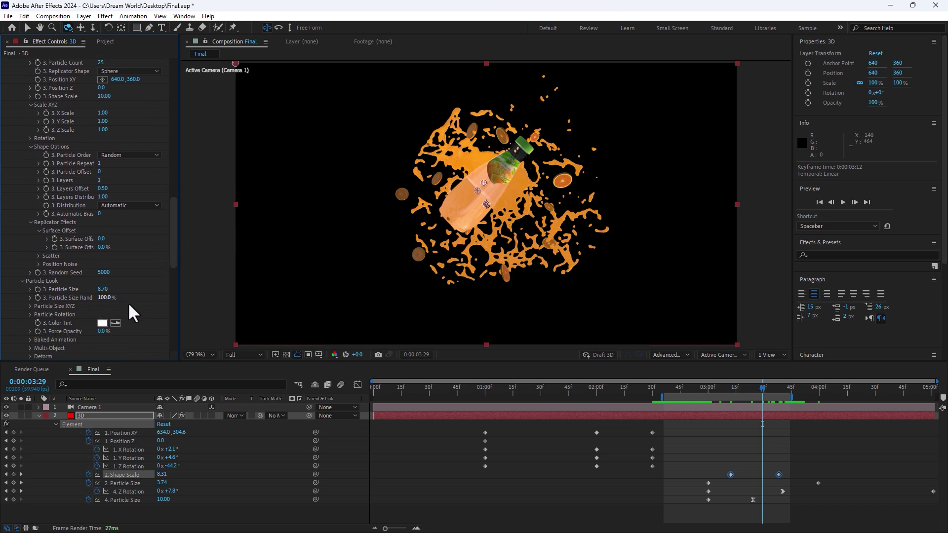
left_click_drag(111, 331, 183, 331)
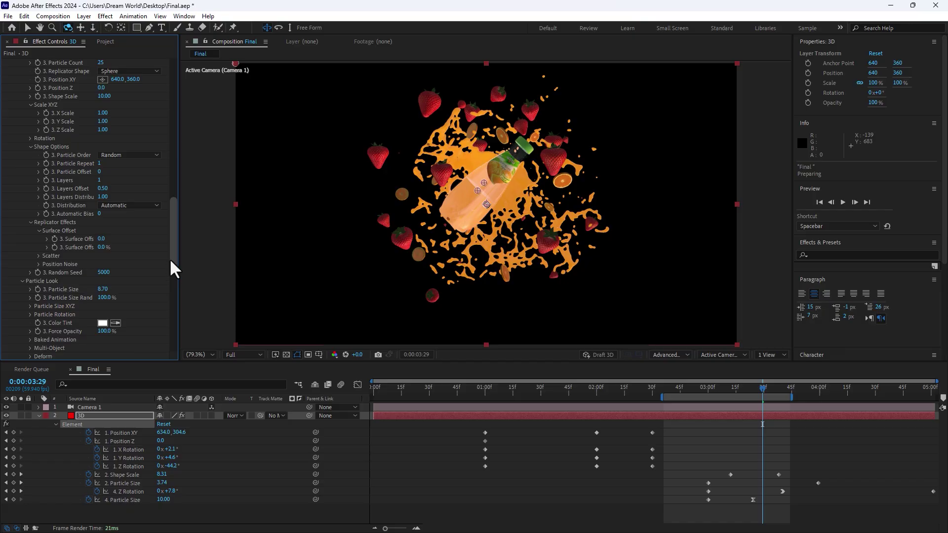
left_click_drag(173, 206, 176, 171)
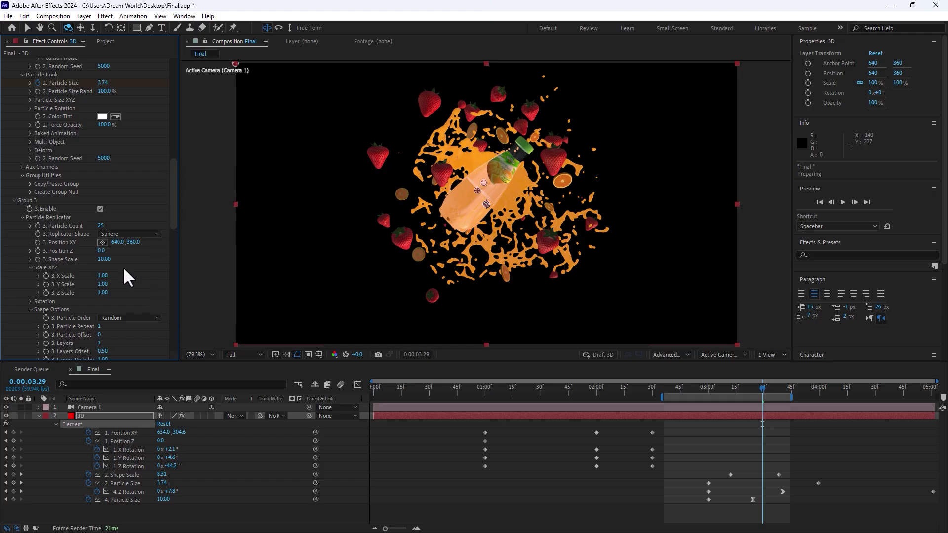
scroll(159, 278, "down", 3)
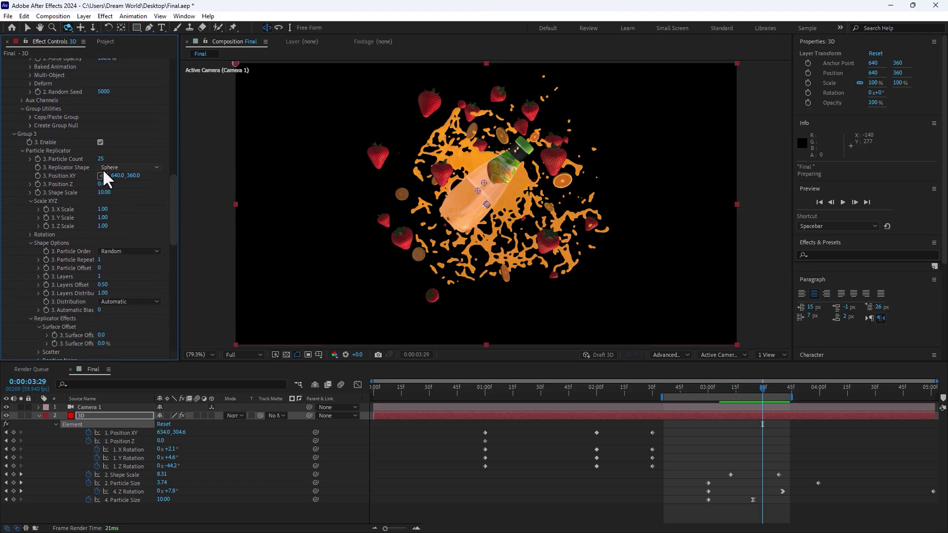
scroll(102, 248, "down", 3)
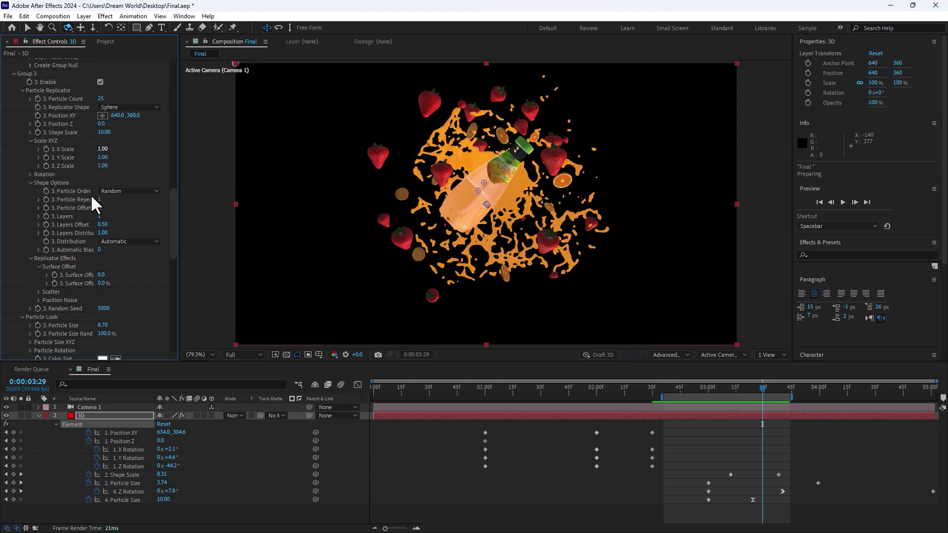
scroll(144, 290, "down", 3)
left_click_drag(106, 261, 84, 266)
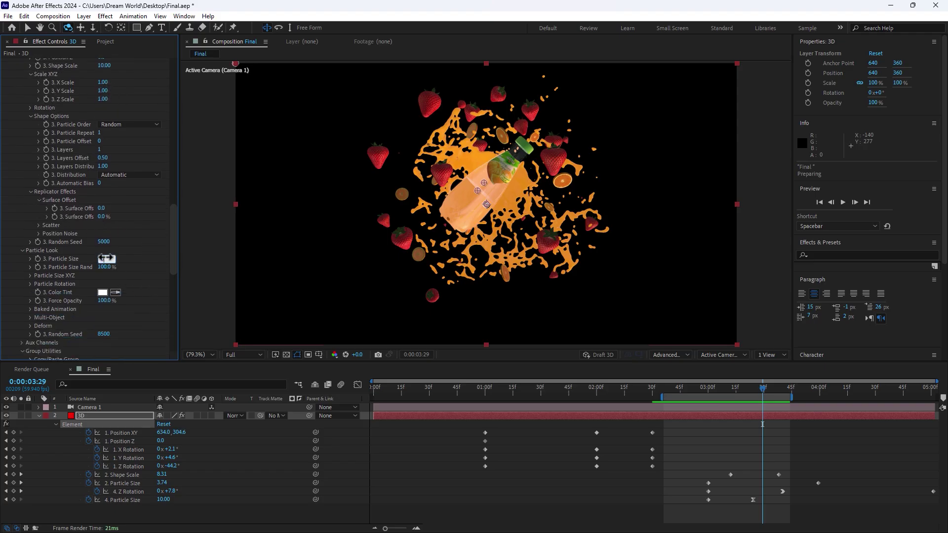
left_click(37, 259)
Step: Grow the strawberries by setting Group 3's Particle Size to 10 at 0:00:03:42
left_click_drag(781, 388, 786, 387)
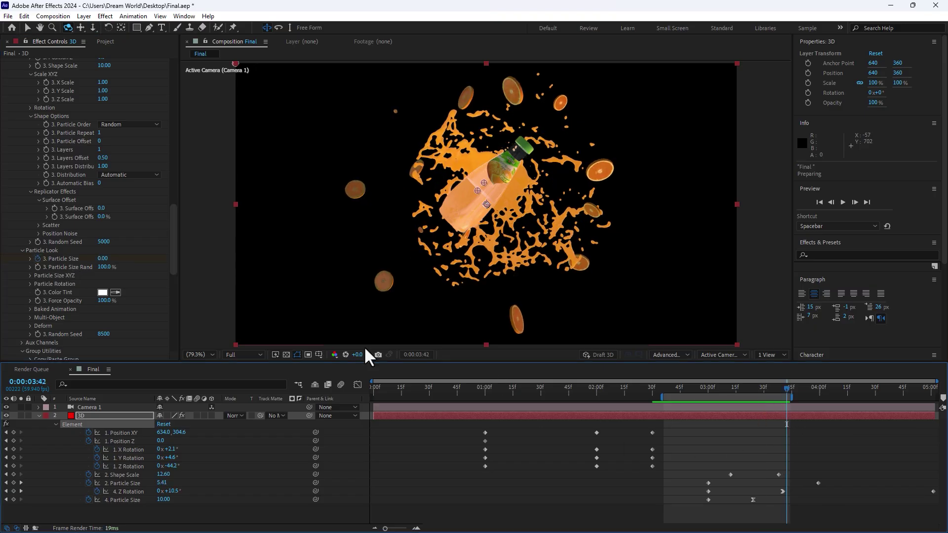
left_click(102, 258)
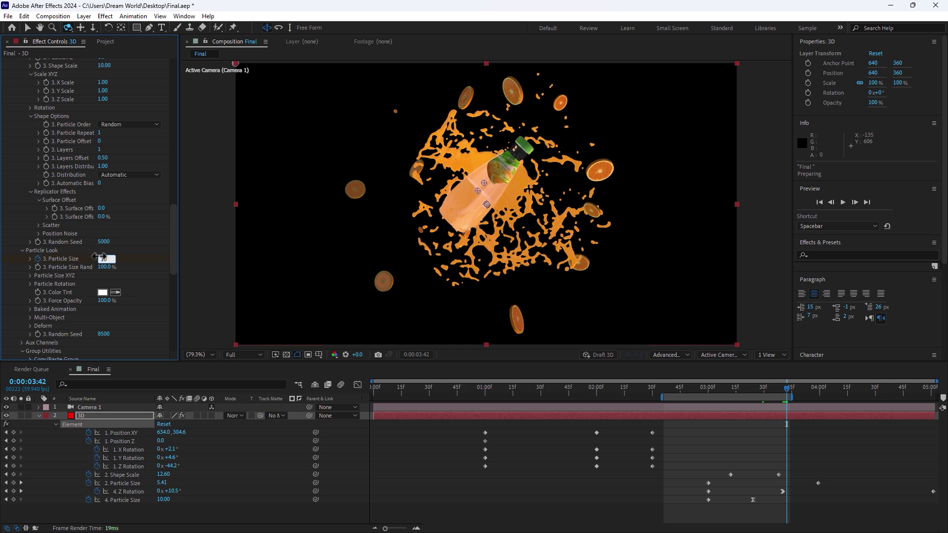
type("10")
key("Return")
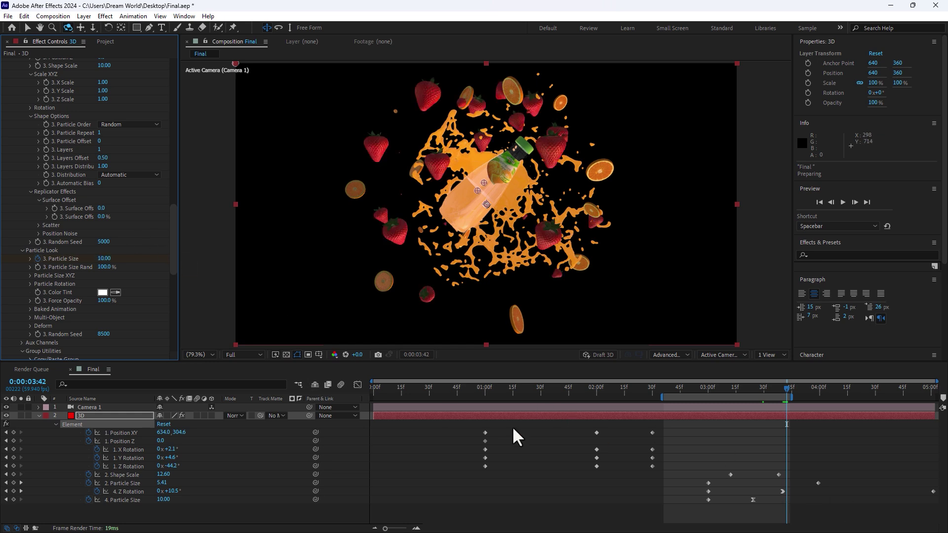
Step: Make the strawberries keep growing by raising Group 3's Particle Size at 0:00:05:01
left_click_drag(828, 389, 935, 390)
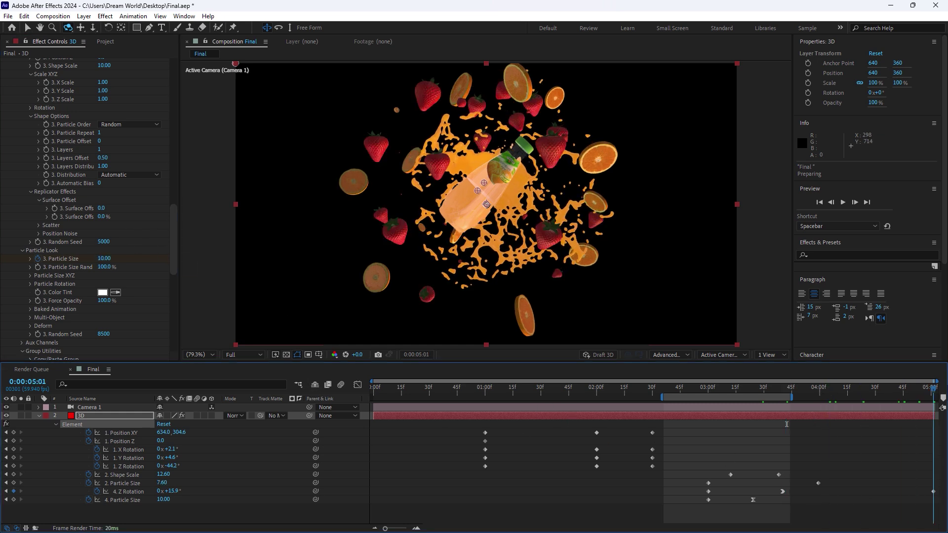
scroll(112, 272, "up", 10)
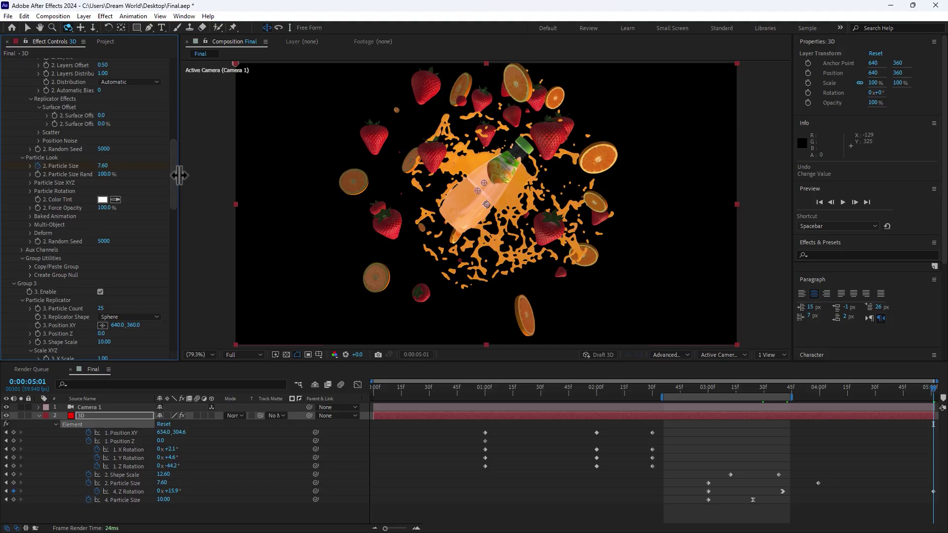
left_click_drag(174, 170, 173, 208)
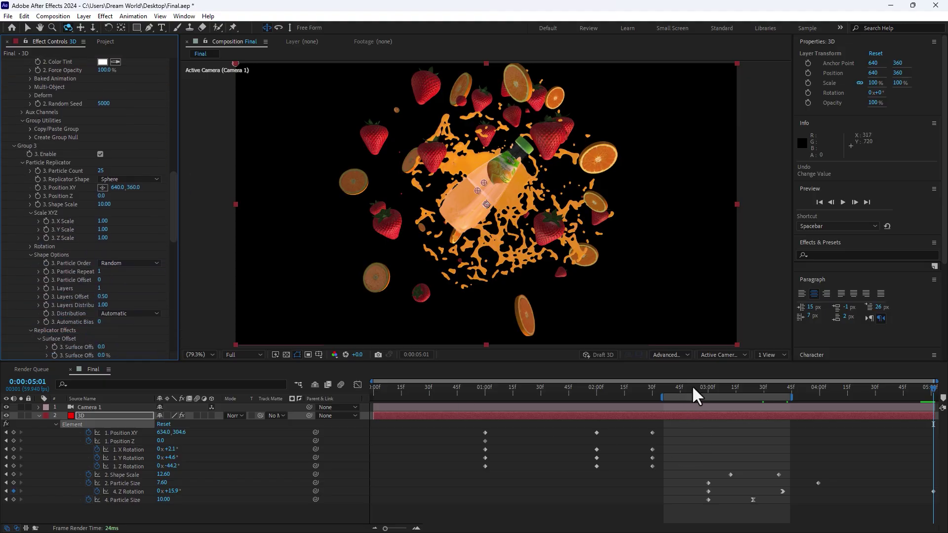
Step: Spread the strawberries by keyframing Group 3's Shape Scale from 10 at 0:00:03:37 to 12.39 at 0:00:05:01, and check the motion
left_click_drag(693, 388, 776, 389)
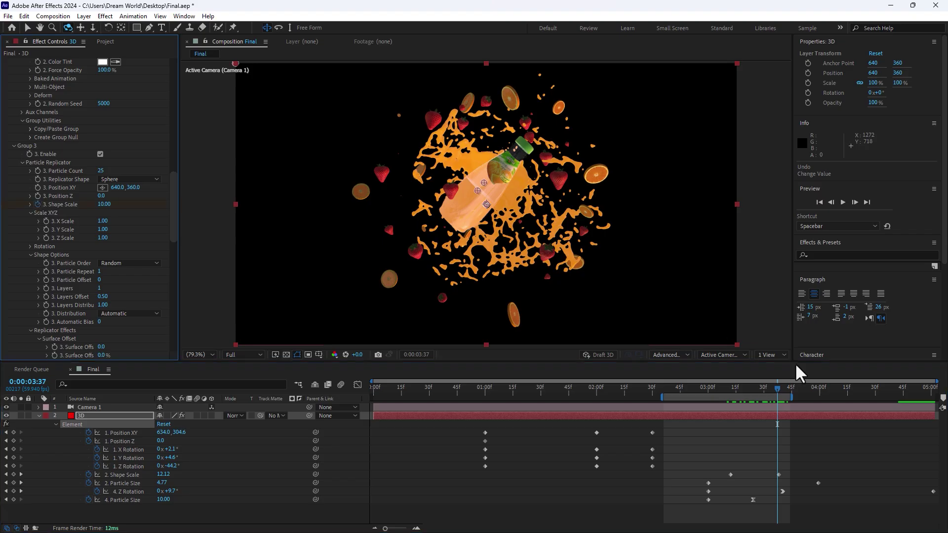
key("End")
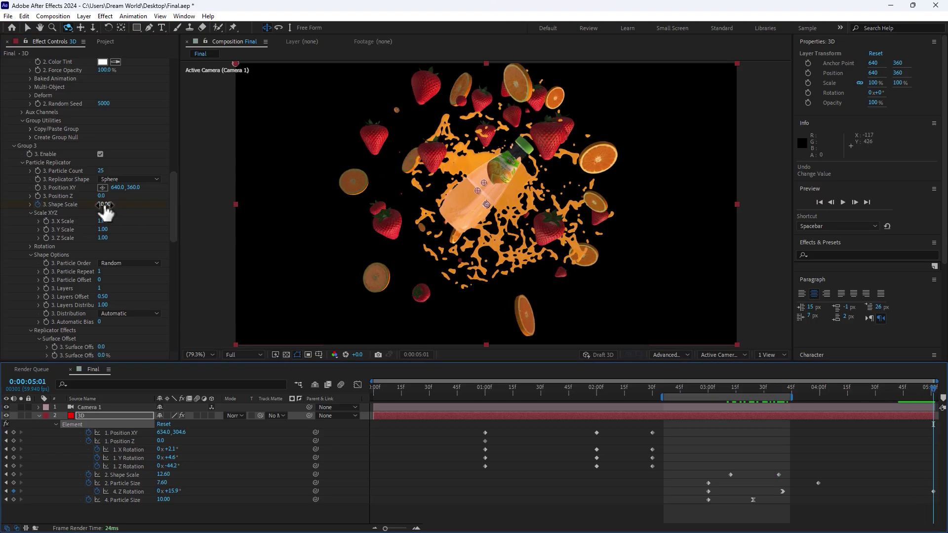
left_click_drag(105, 206, 231, 214)
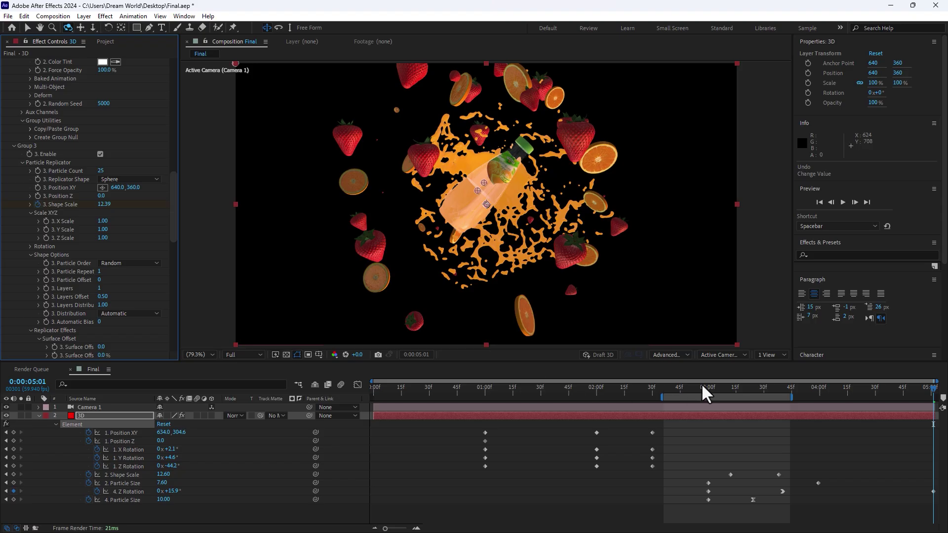
left_click_drag(701, 384, 745, 390)
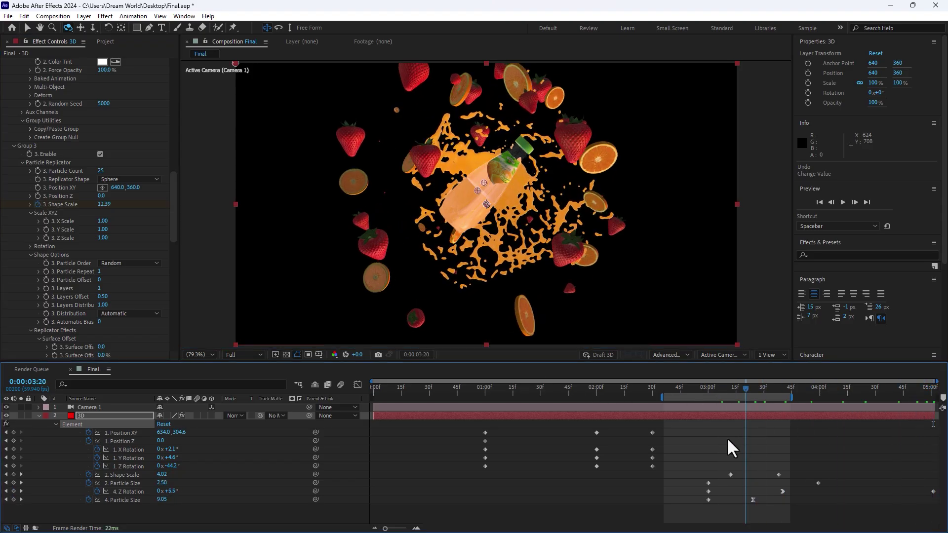
mouse_move(731, 447)
left_mouse_down()
mouse_move(661, 450)
mouse_move(730, 438)
left_mouse_up()
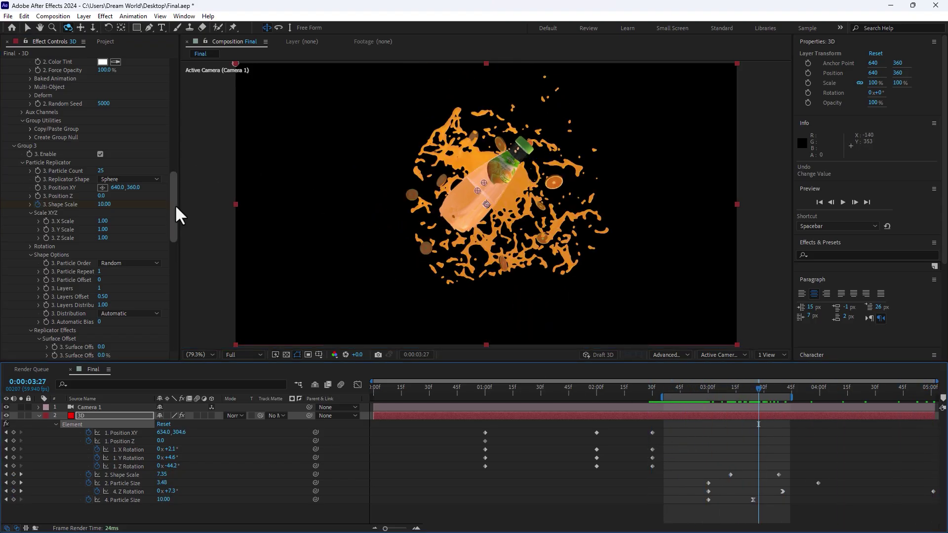
Step: Set Motion Blur to On in Element's Render Settings for the 3D layer
left_click_drag(174, 214, 180, 334)
left_click(13, 339)
scroll(14, 341, "down", 5)
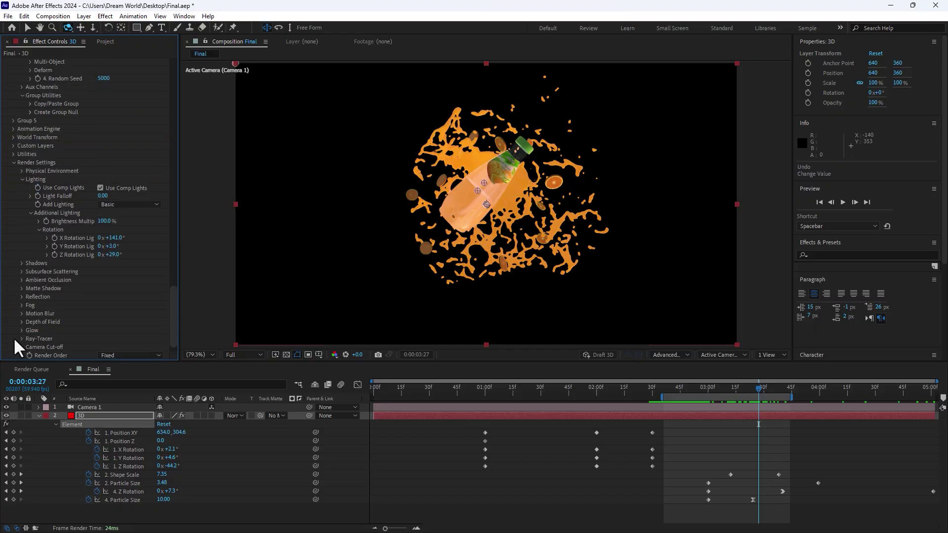
left_click(121, 322)
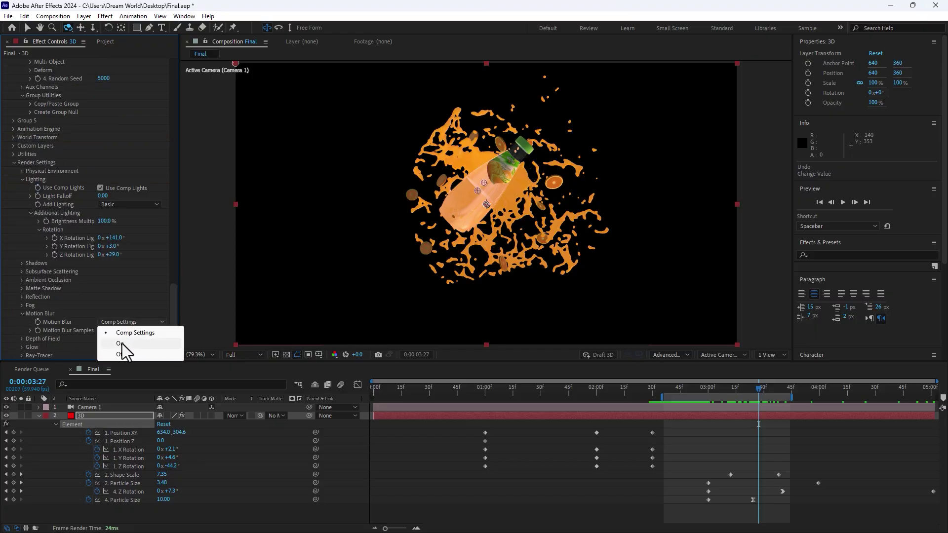
left_click(118, 344)
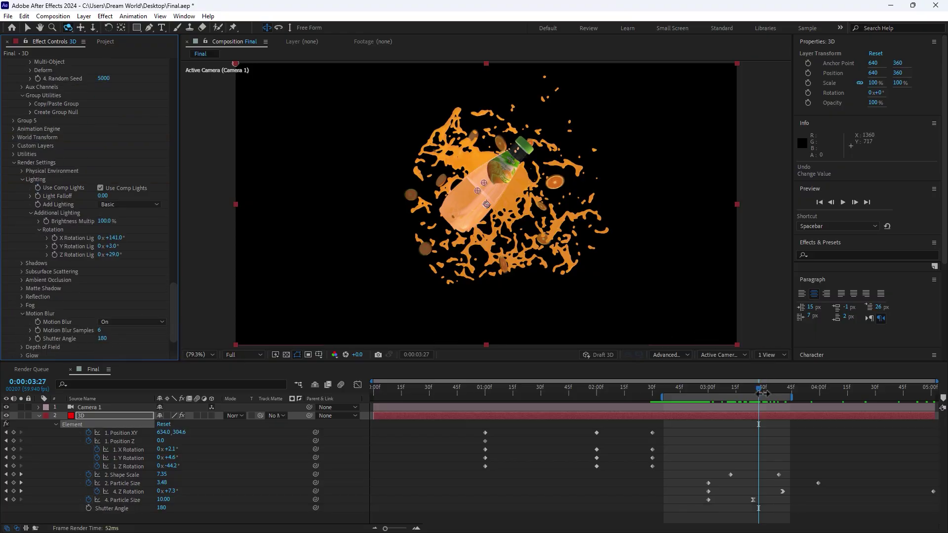
Step: Strengthen the motion blur by setting its Shutter Angle to 407, and check the burst
left_click_drag(764, 393, 730, 394)
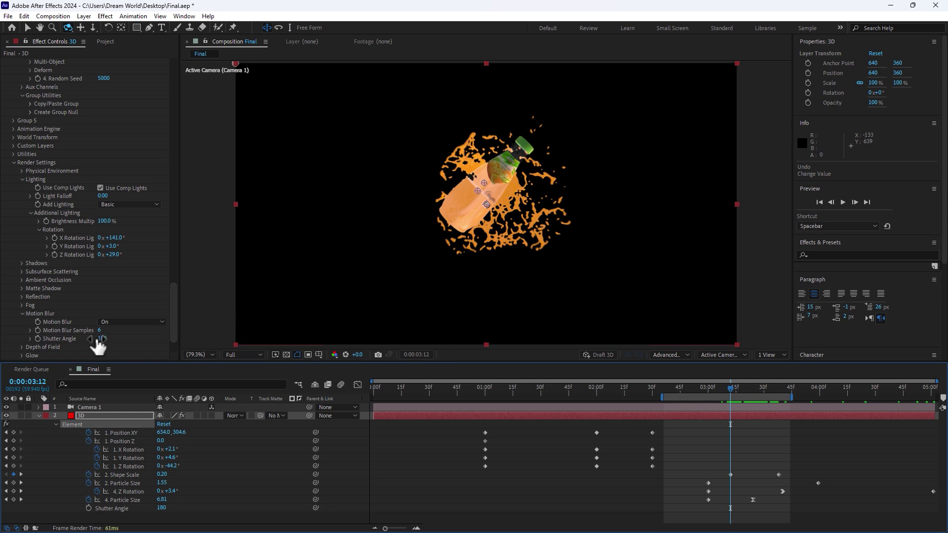
left_click_drag(113, 338, 245, 347)
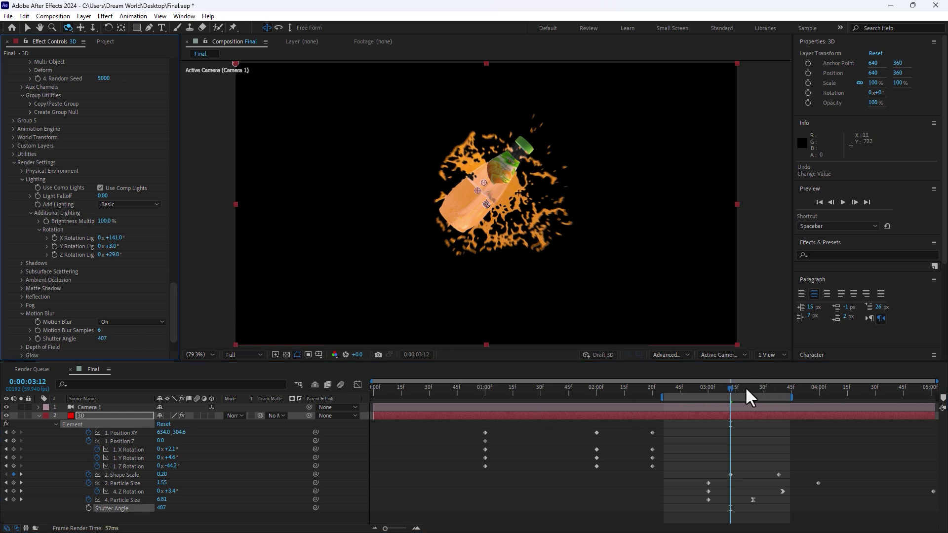
left_click_drag(748, 397, 848, 390)
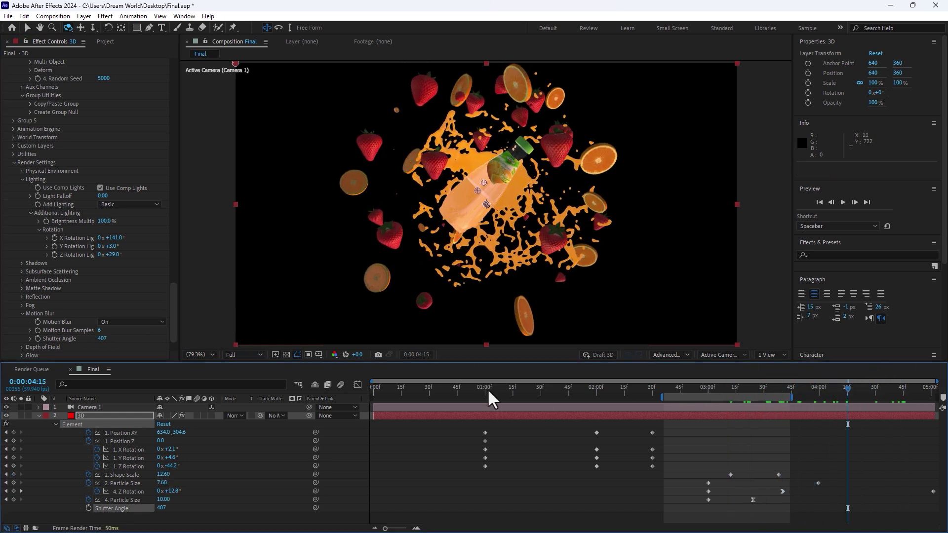
Step: Add a null object to the composition and parent Camera 1 to it
left_click(39, 416)
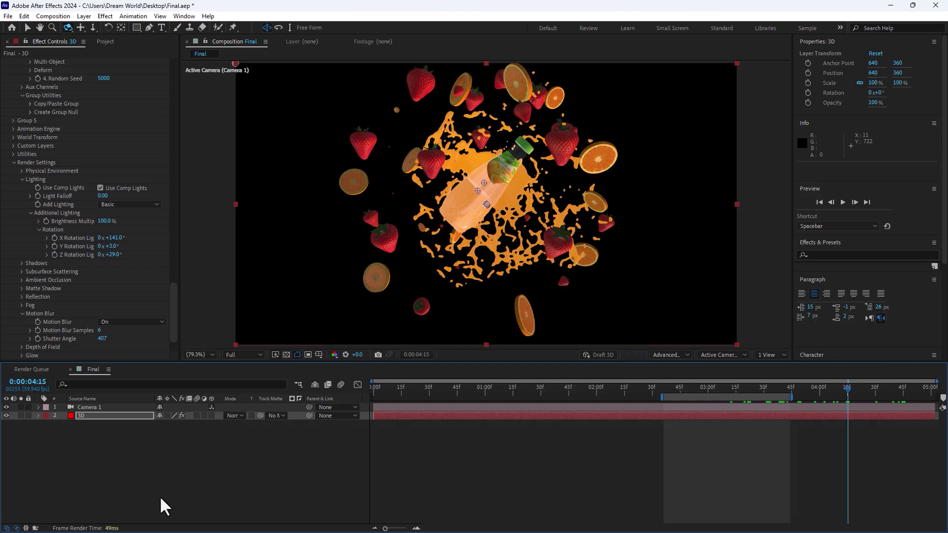
right_click(173, 516)
mouse_move(207, 381)
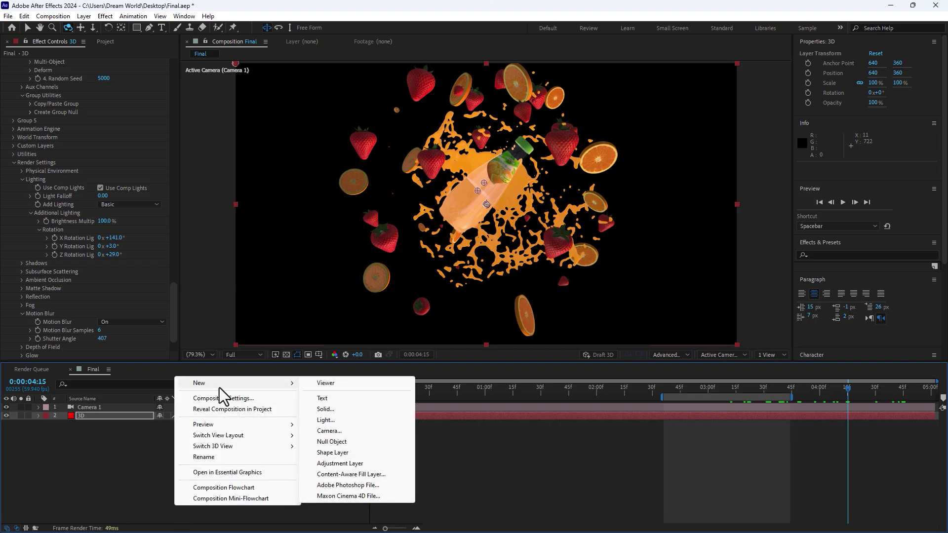
left_click(365, 448)
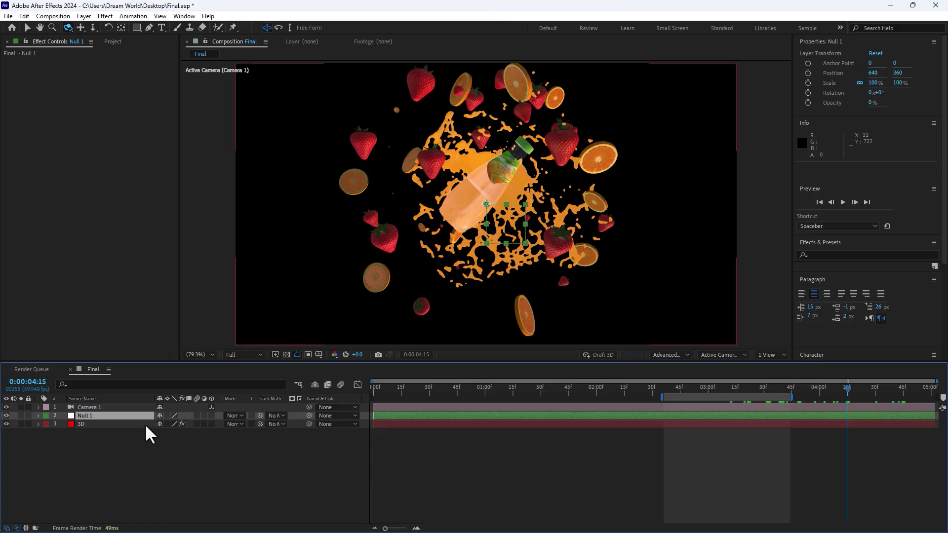
left_click(101, 408)
left_click_drag(309, 408, 88, 418)
left_click(86, 415)
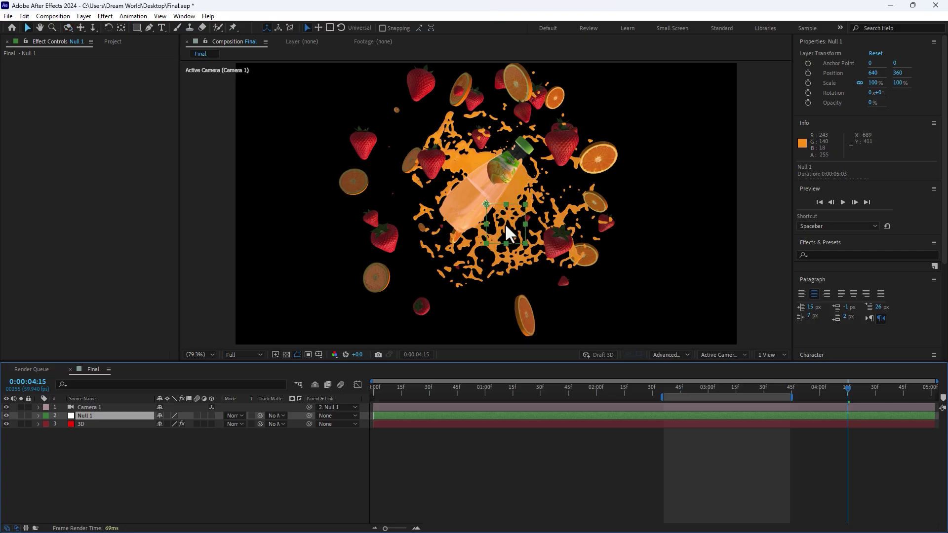
left_click_drag(503, 233, 508, 239)
key("ctrl+z")
key("v")
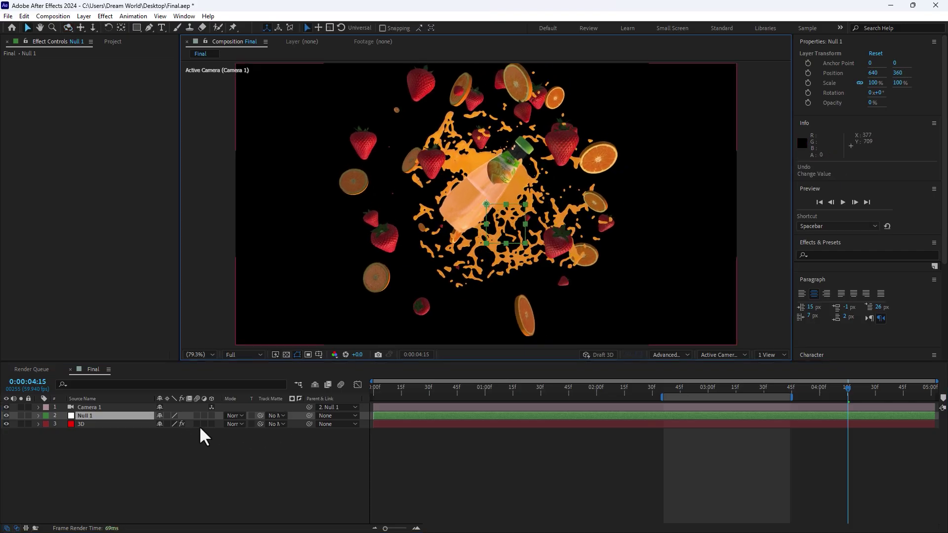
Step: Make Null 1 a 3D layer and reveal its rotation properties, testing and undoing a Y Rotation of 3°
left_click(211, 416)
key("r")
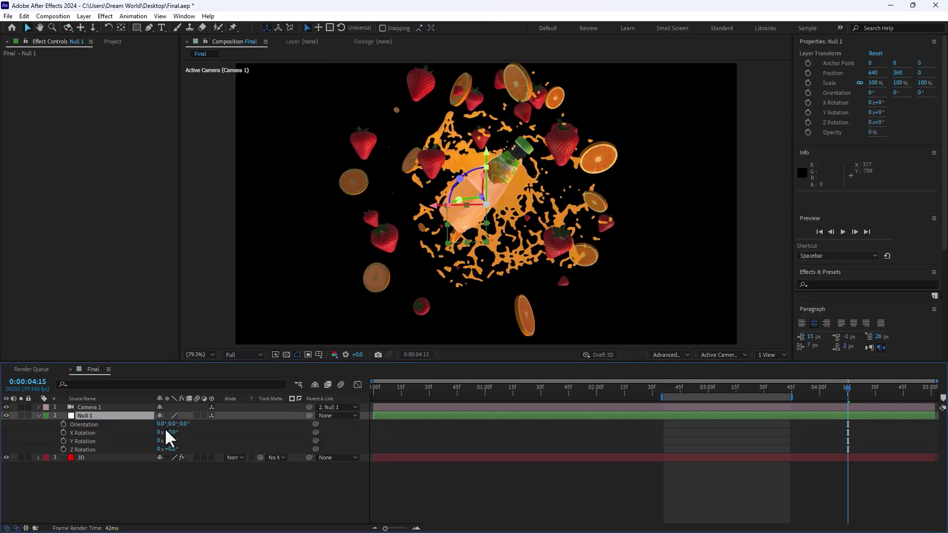
mouse_move(173, 440)
left_mouse_down()
mouse_move(185, 440)
mouse_move(165, 441)
mouse_move(176, 446)
left_mouse_up()
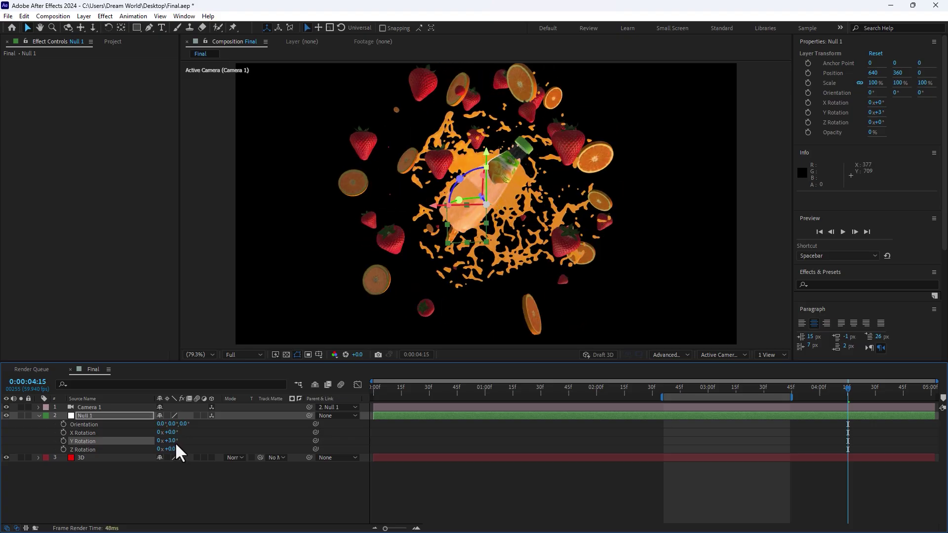
key("ctrl+z")
Step: Delay all of Group 1's position and rotation keyframes together so the last ones fall at 0:00:03:09
left_click_drag(789, 397, 726, 397)
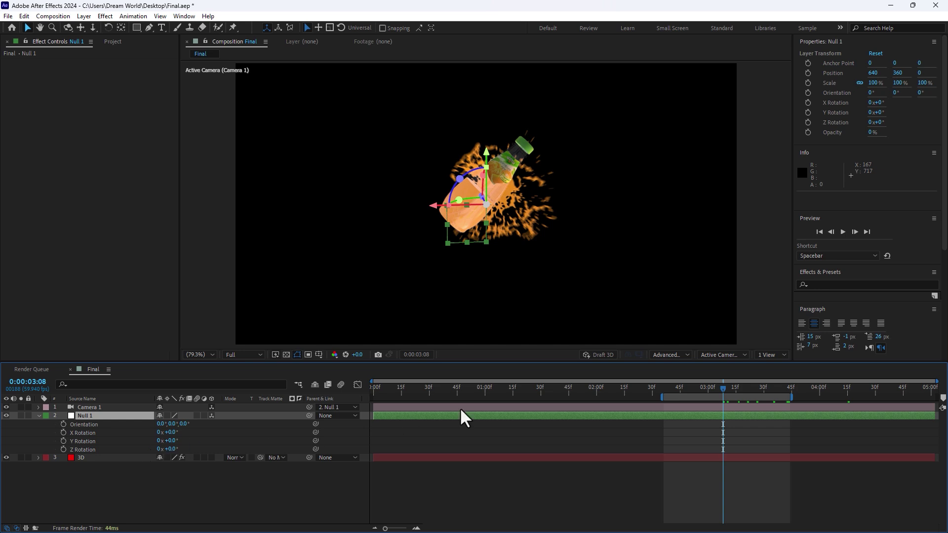
left_click_drag(747, 395, 677, 401)
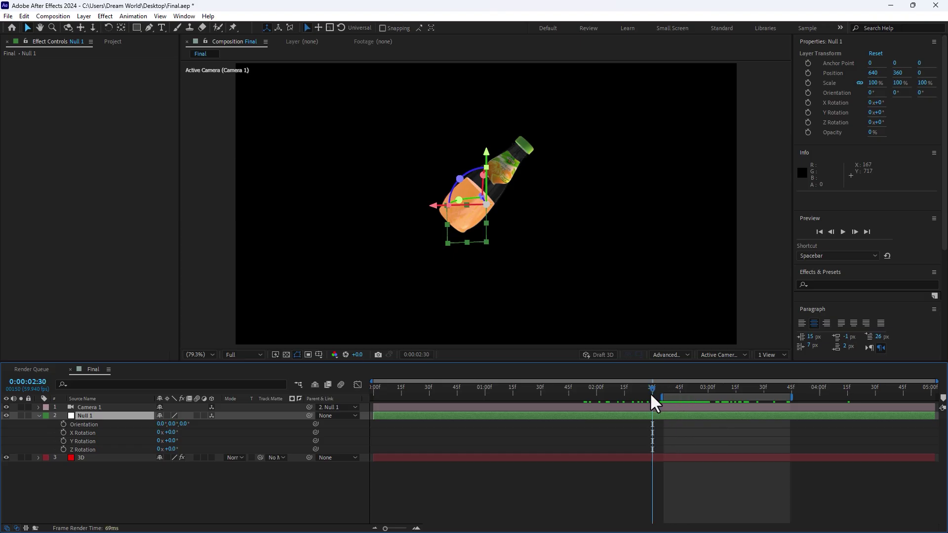
left_click(116, 458)
key("u")
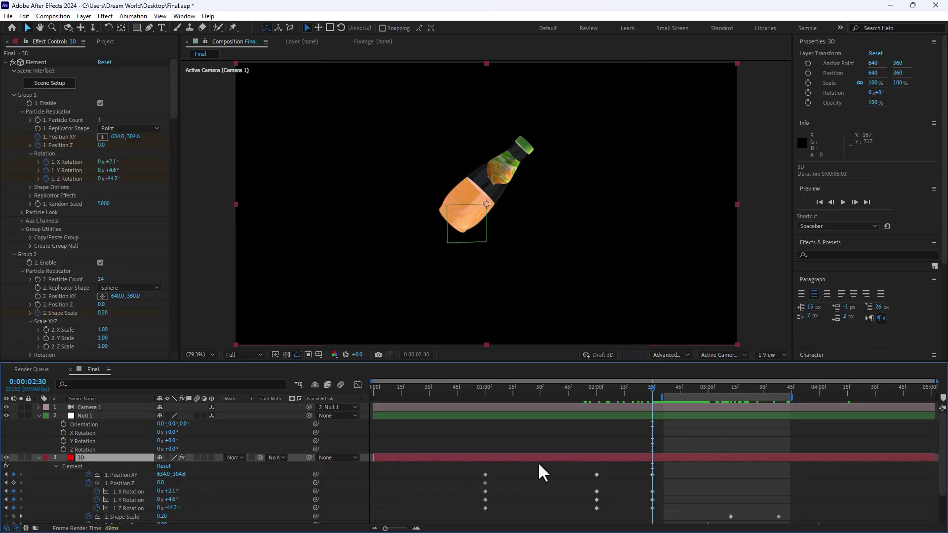
left_click_drag(471, 478, 600, 496)
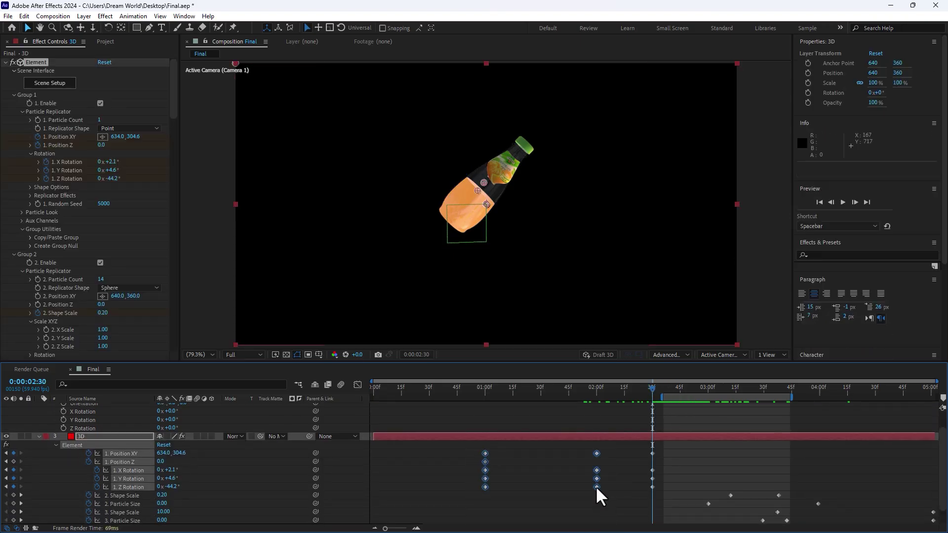
left_click_drag(675, 446, 711, 491)
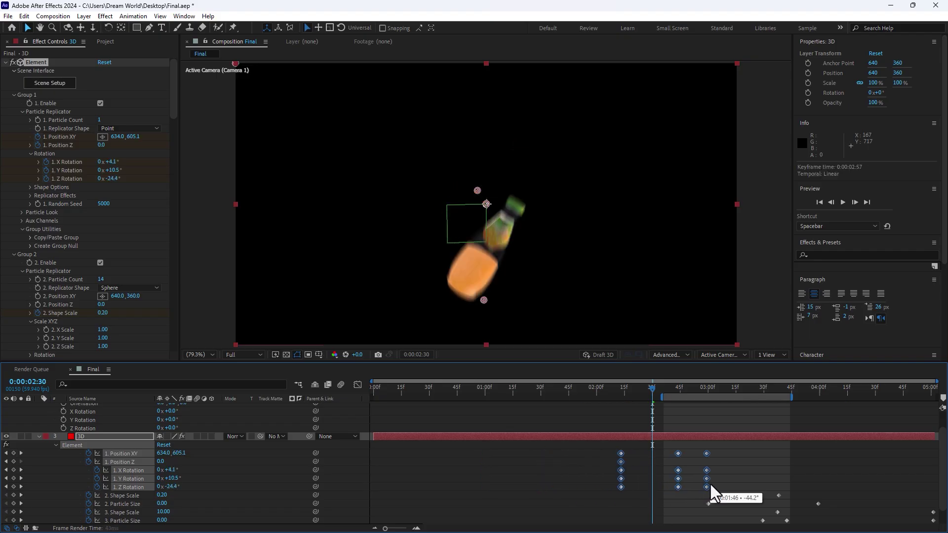
left_click_drag(652, 393, 723, 390)
left_click_drag(710, 453, 724, 453)
left_click_drag(684, 383, 697, 429)
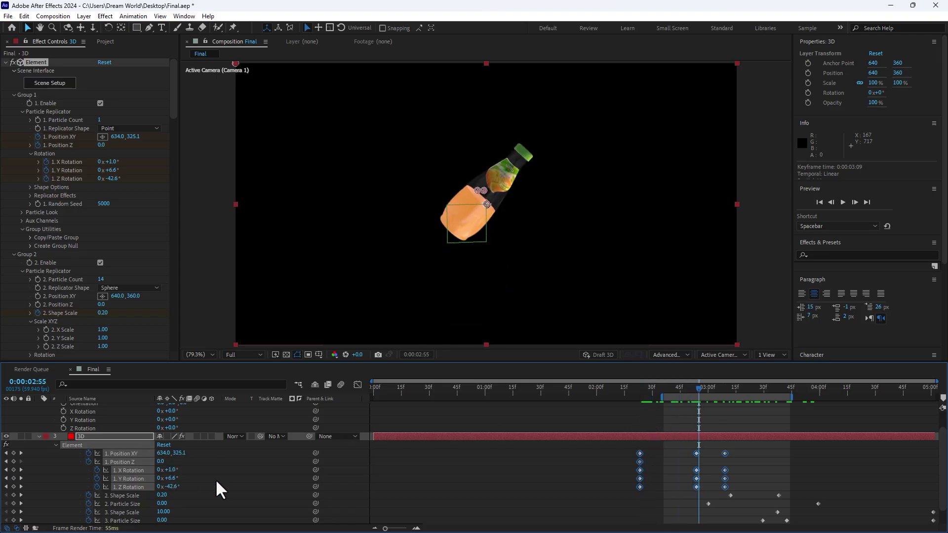
Step: Orbit the camera by keyframing Null 1's Y Rotation from -49° at 0:00:02:55 to 19° at 0:00:05:01
scroll(217, 490, "up", 2)
left_click_drag(173, 447, 149, 447)
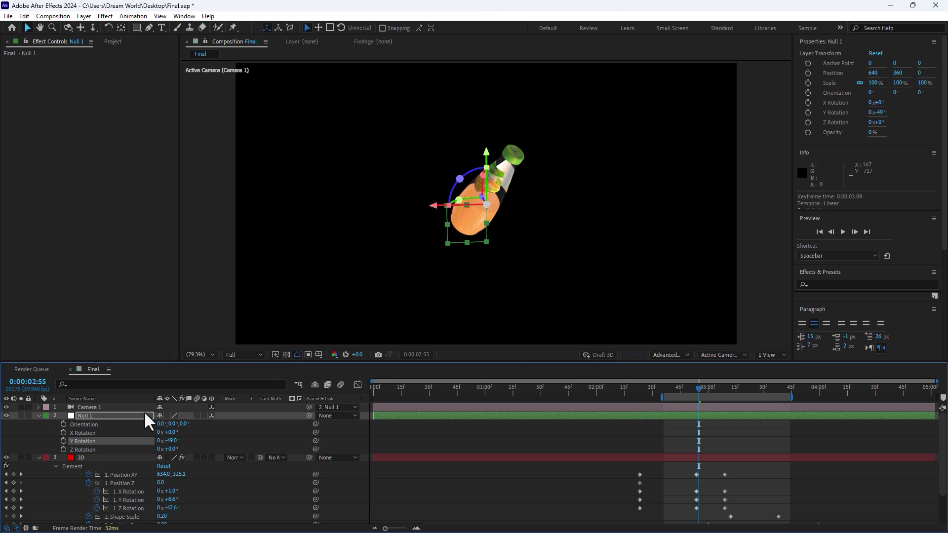
left_click(217, 450)
left_click(63, 441)
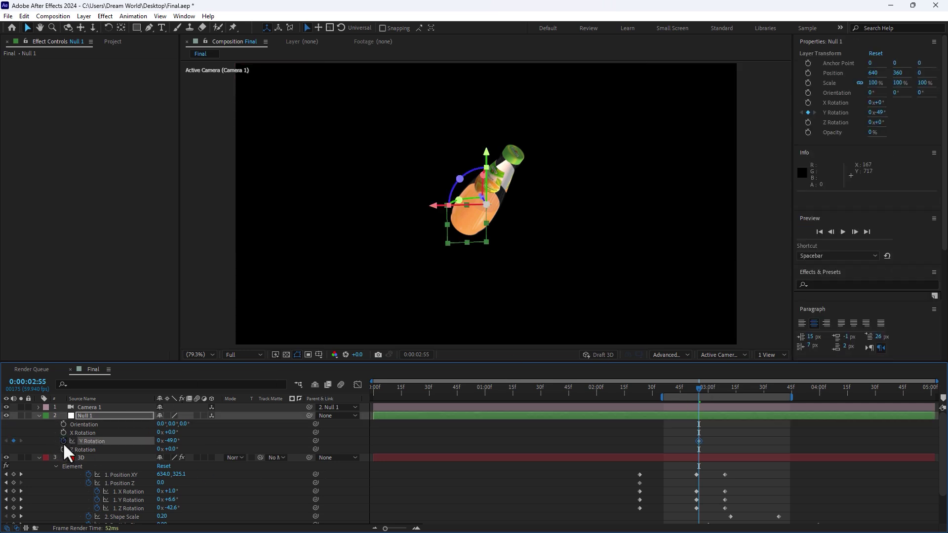
key("End")
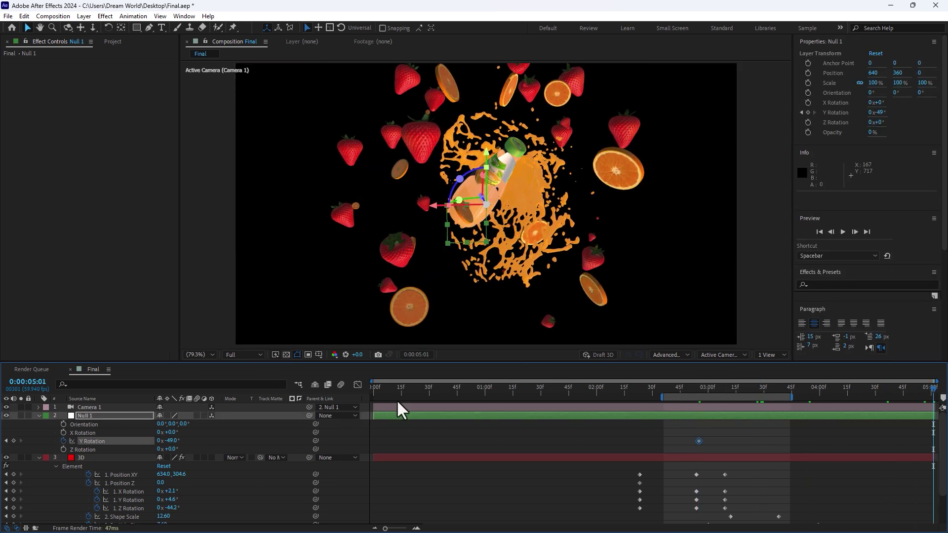
left_click_drag(177, 447, 211, 442)
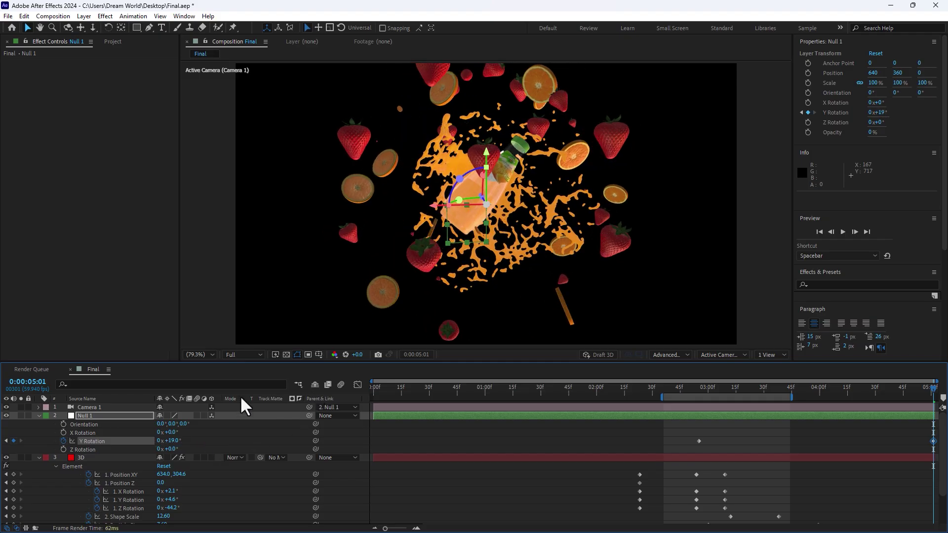
Step: Extend the work area from 0:00:01:41 to the end of the composition and preview the animation
left_click(678, 389)
left_click_drag(662, 397, 560, 397)
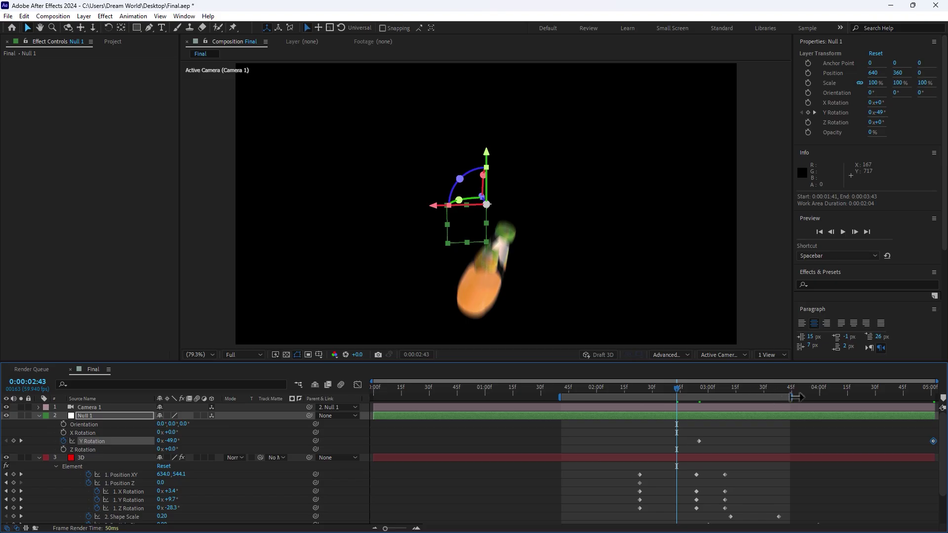
left_click_drag(795, 396, 934, 396)
key("space")
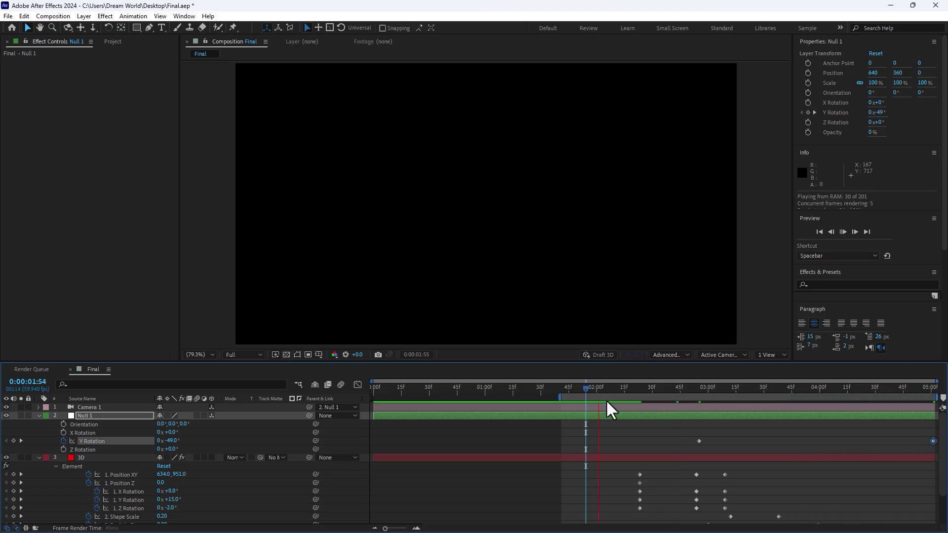